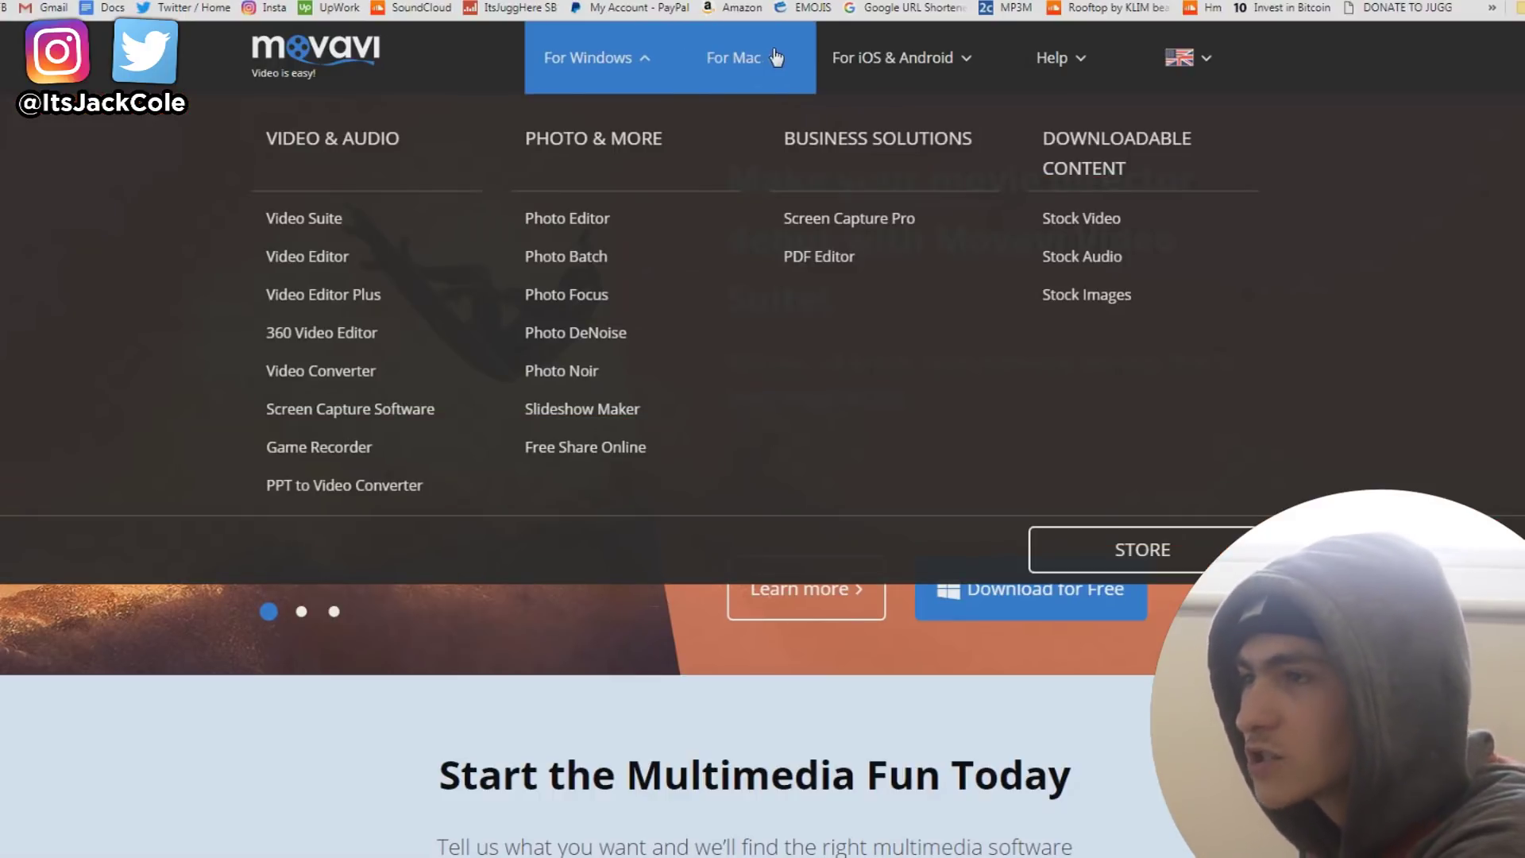
Step: Download the free Movavi video suite, then install and launch Movavi Video Editor Plus
mouse_move(789, 70)
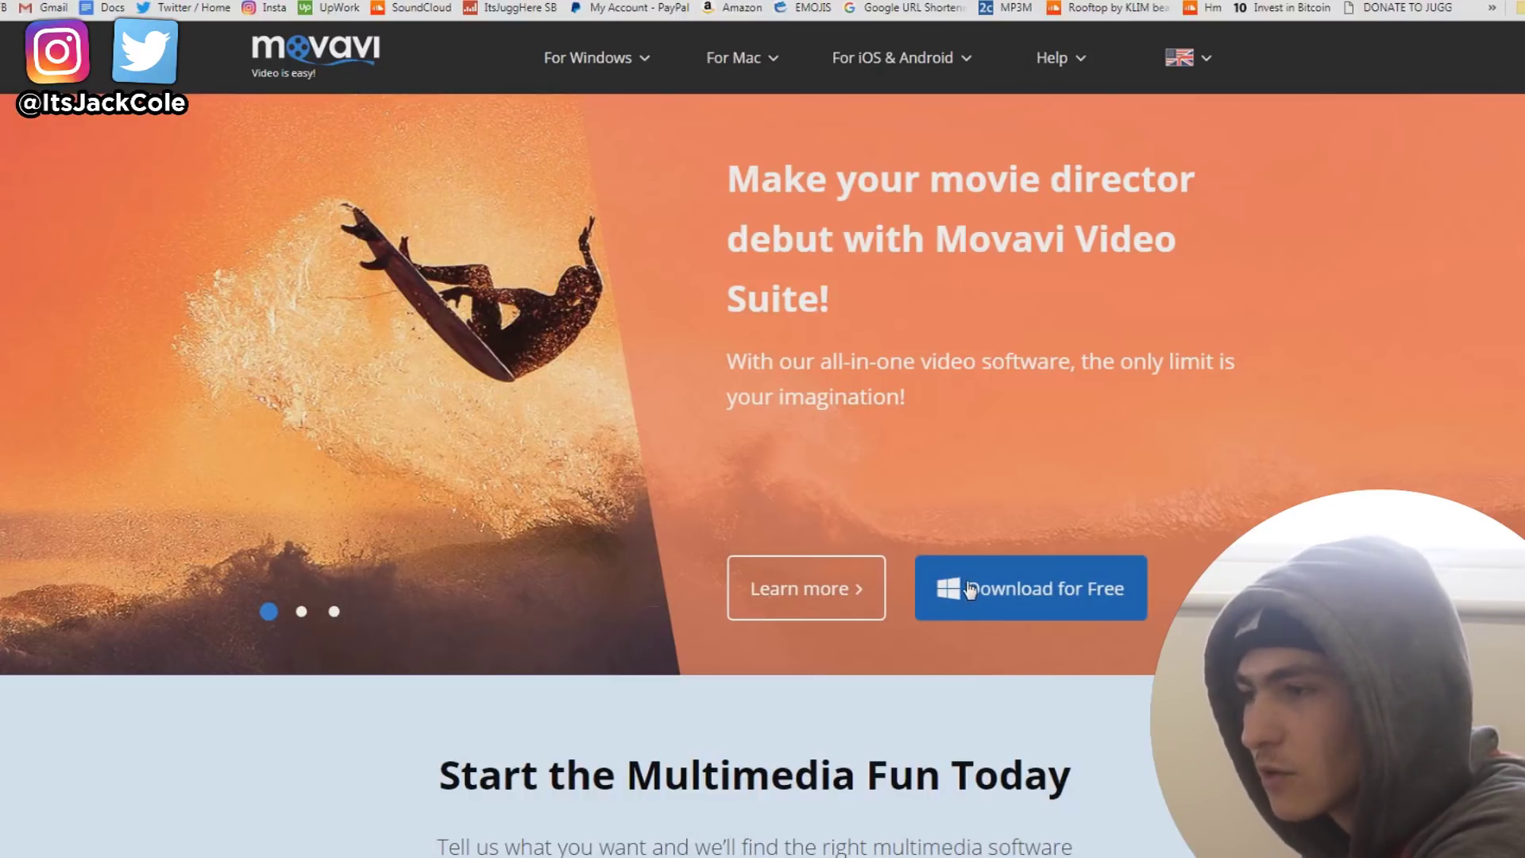
left_click(977, 582)
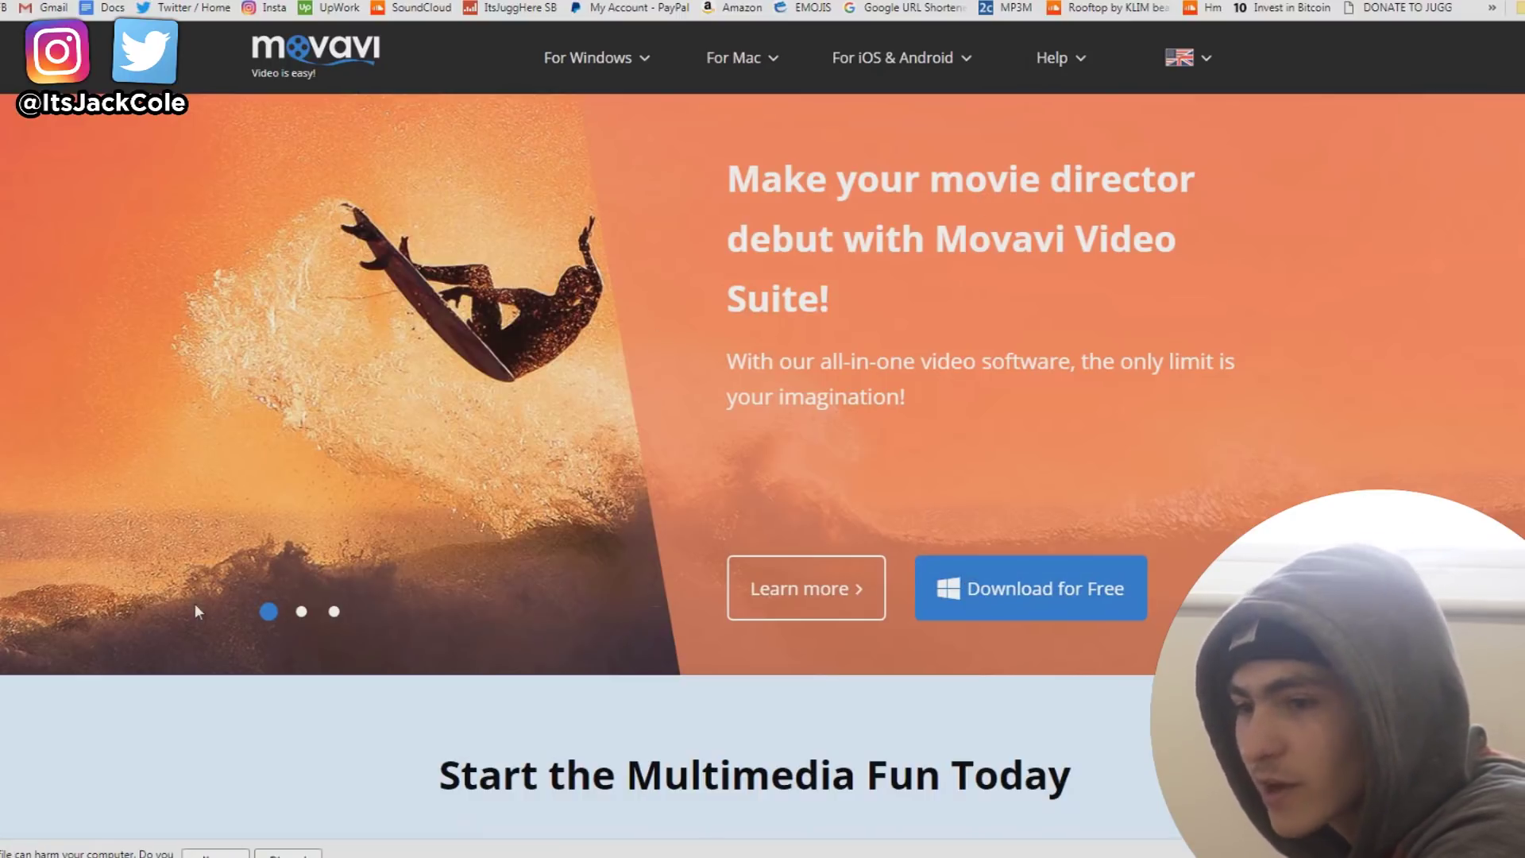
left_click(288, 854)
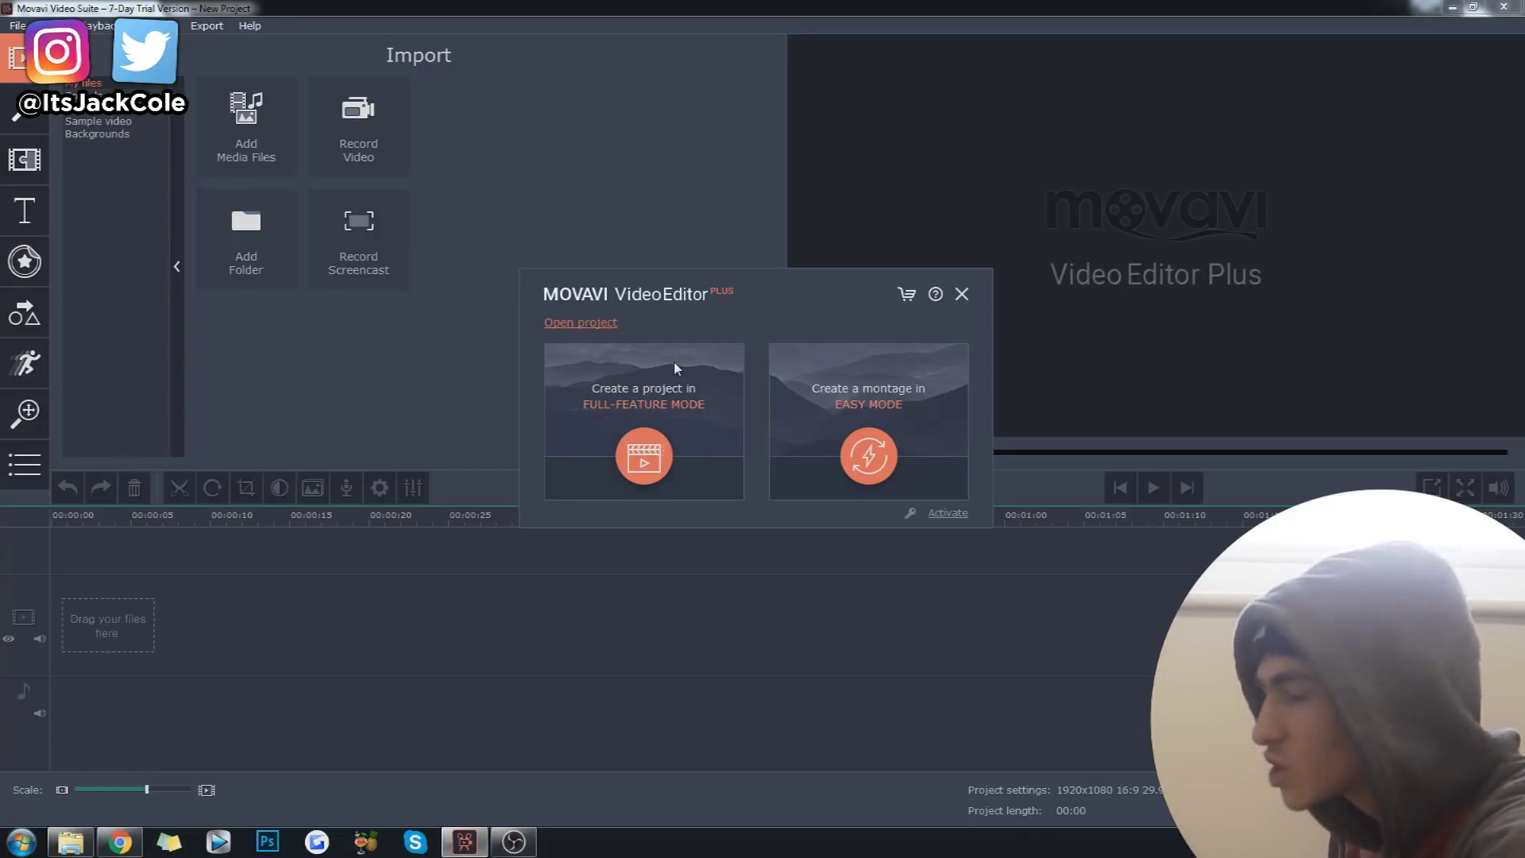
Step: Start a full-feature project and drag clips C0090–C0095 from the Revolution folder onto the timeline
left_click(714, 355)
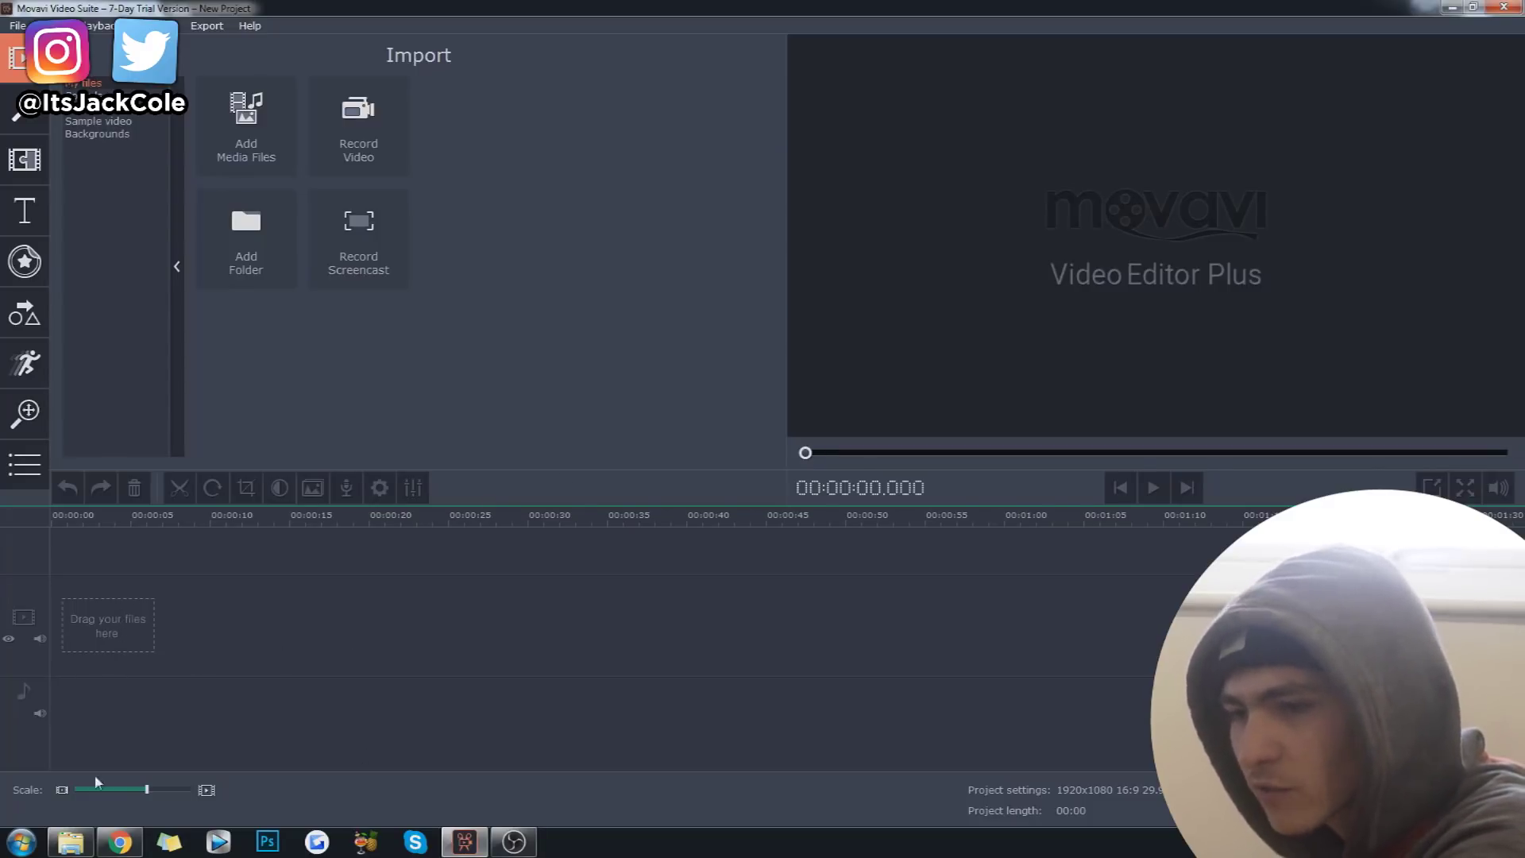
left_click(71, 843)
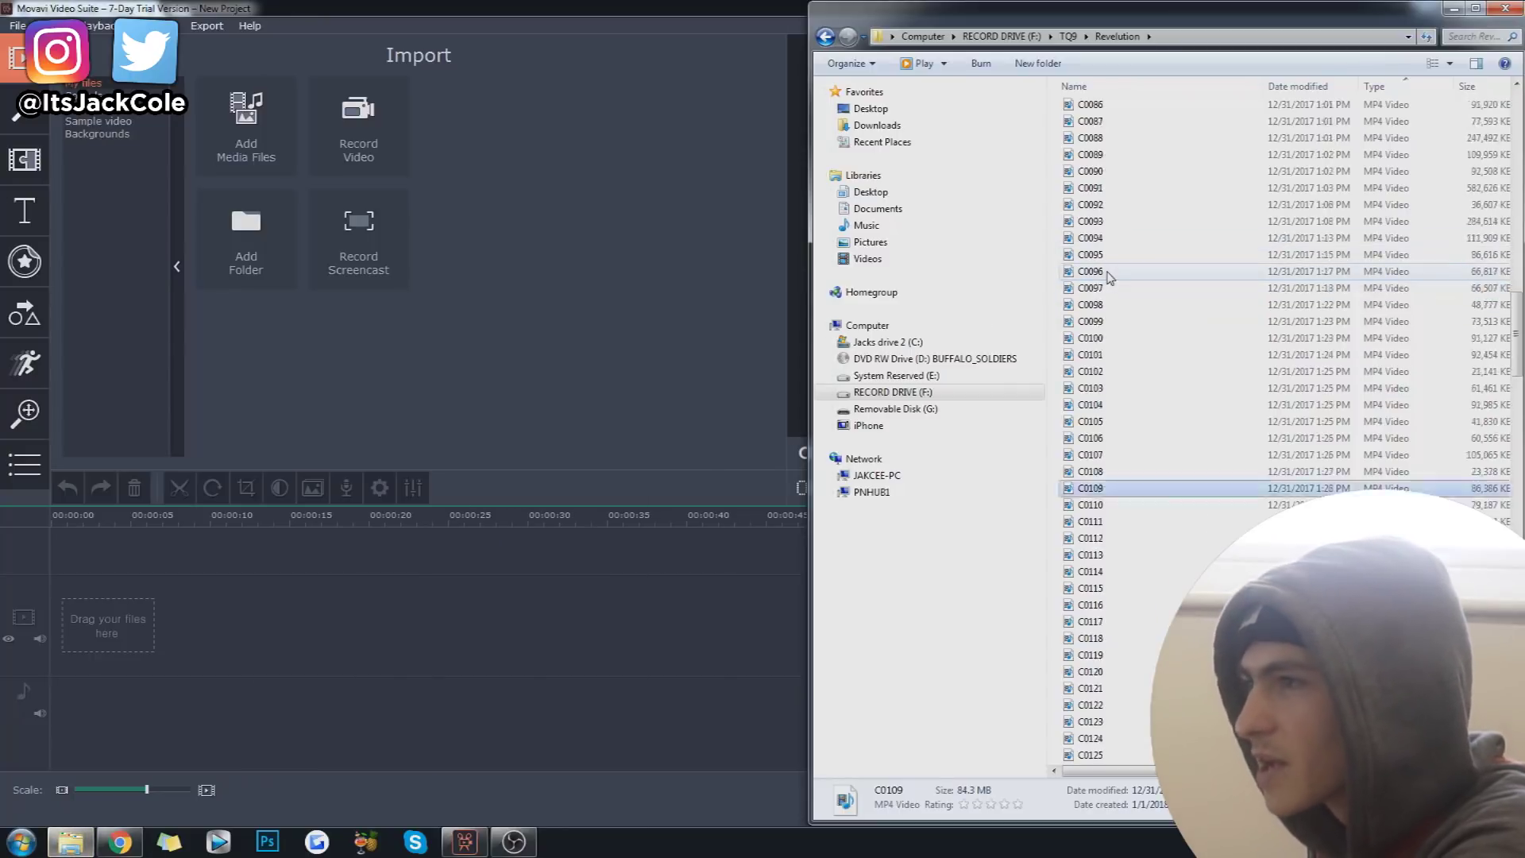
scroll(1109, 276, "down", 5)
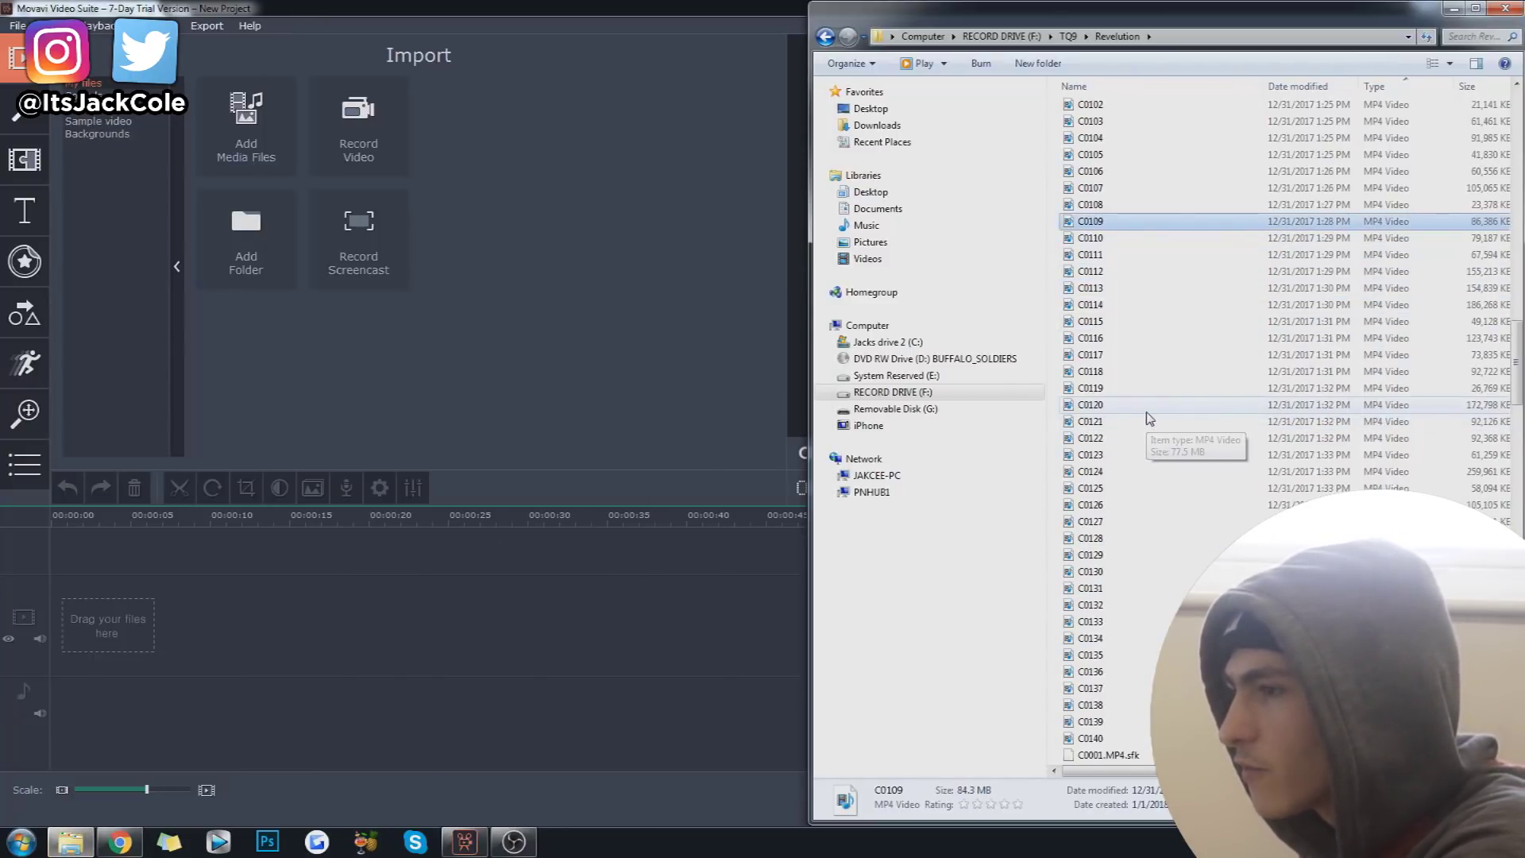
left_click(1150, 419)
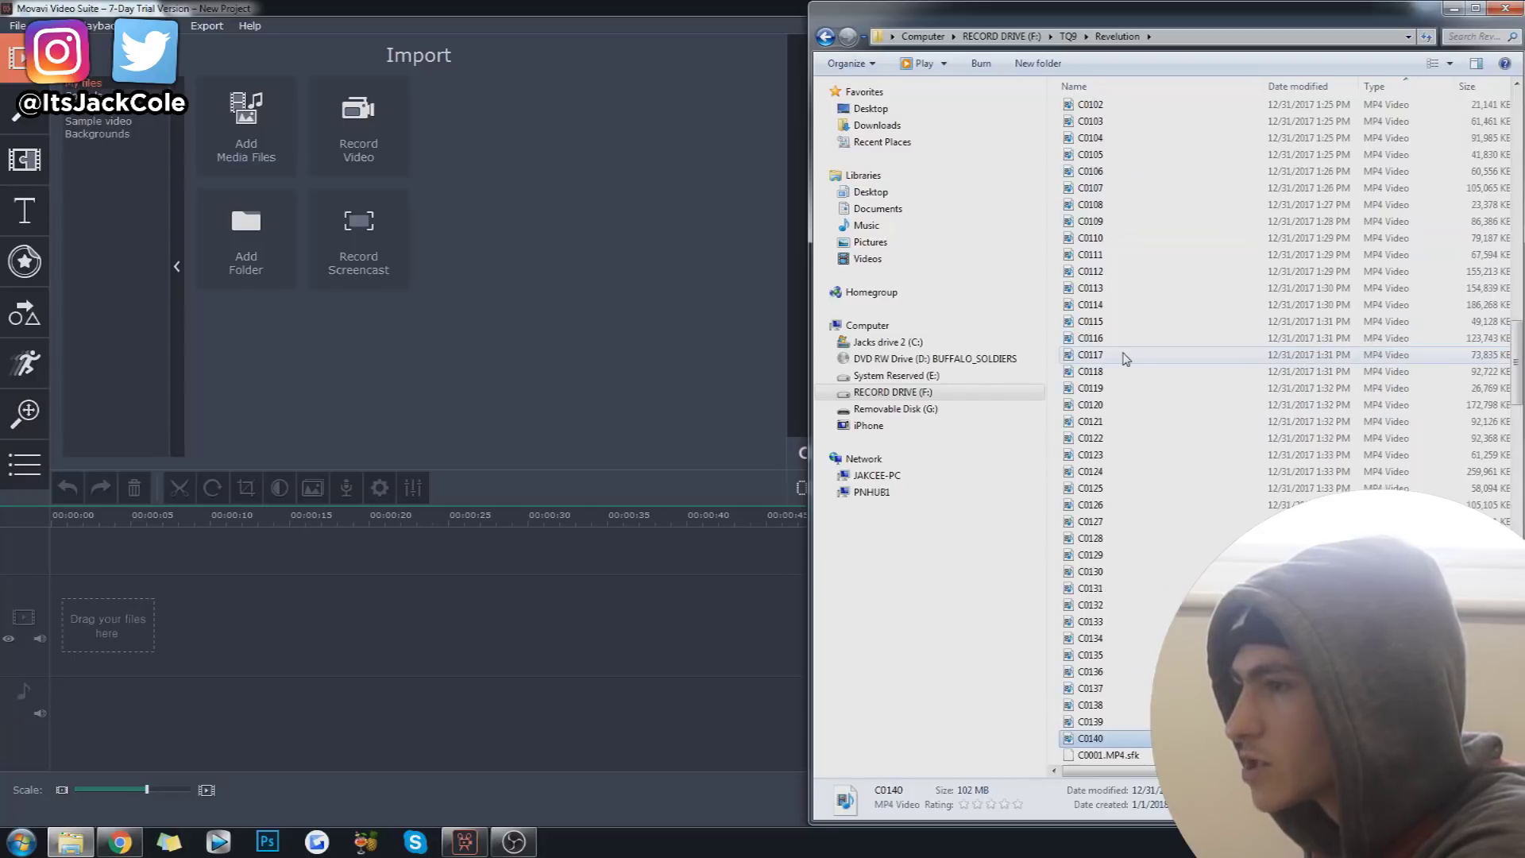
scroll(1136, 516, "up", 3)
left_click(1124, 255)
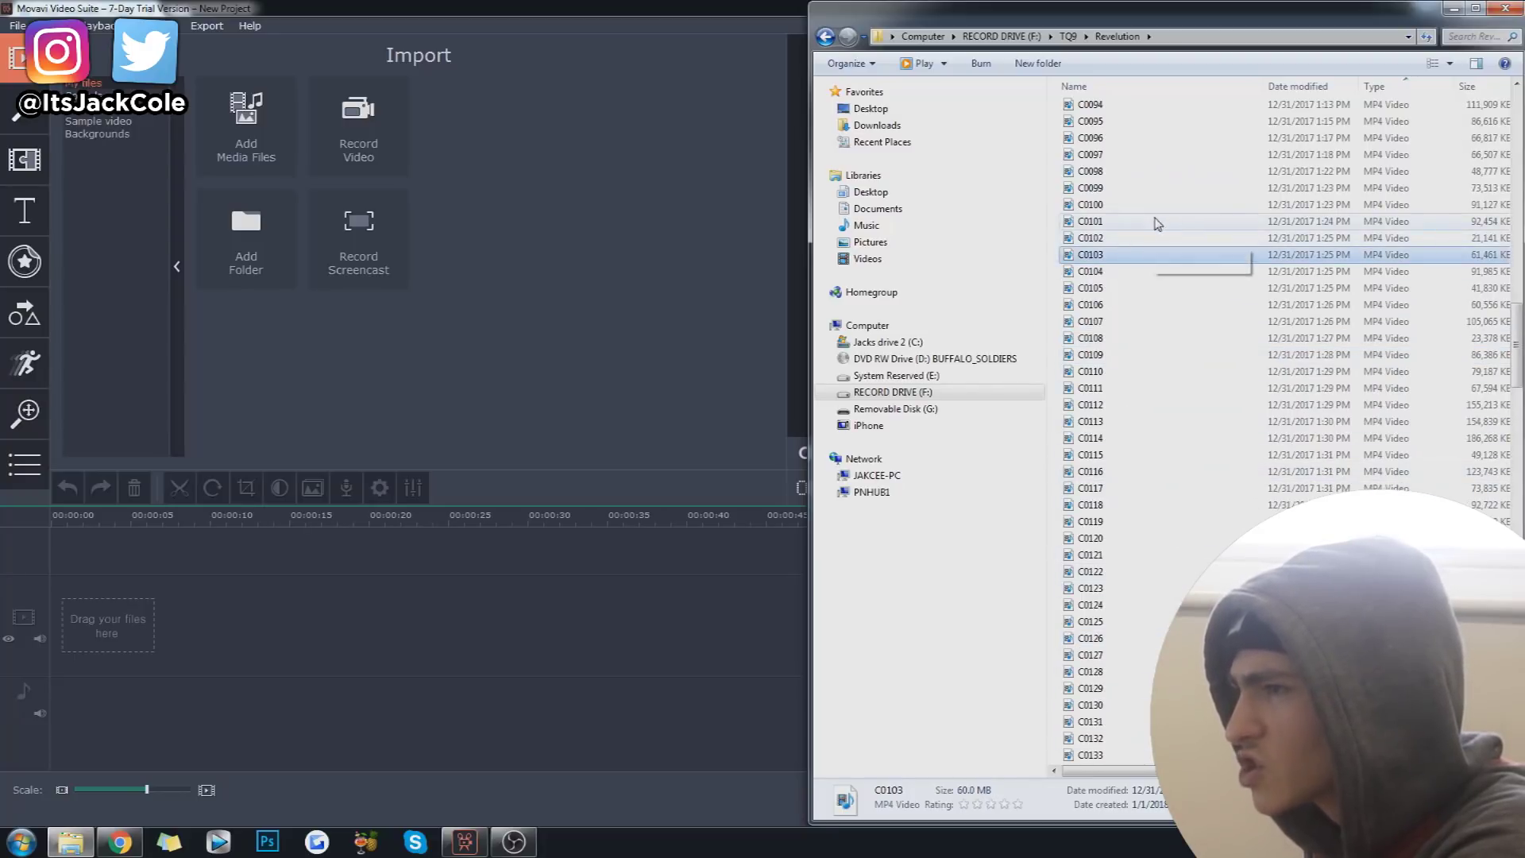
left_click_drag(1160, 349, 1128, 238)
left_click_drag(1104, 286, 100, 622)
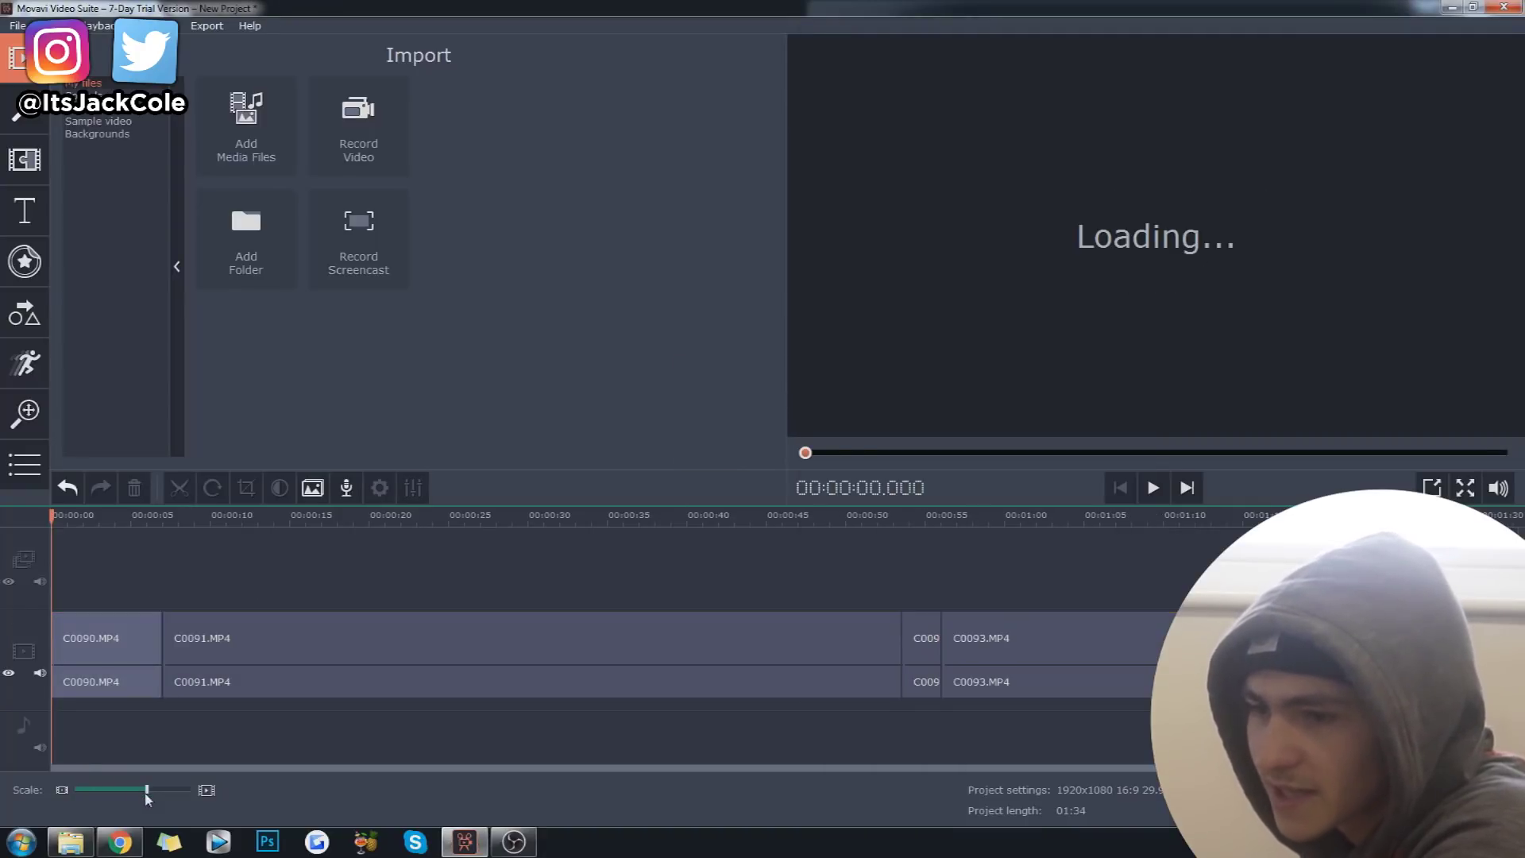
Step: Zoom the timeline out, preview C0095.MP4 from about four seconds, and select the clip
mouse_move(149, 794)
left_mouse_down()
mouse_move(126, 797)
mouse_move(145, 797)
left_mouse_up()
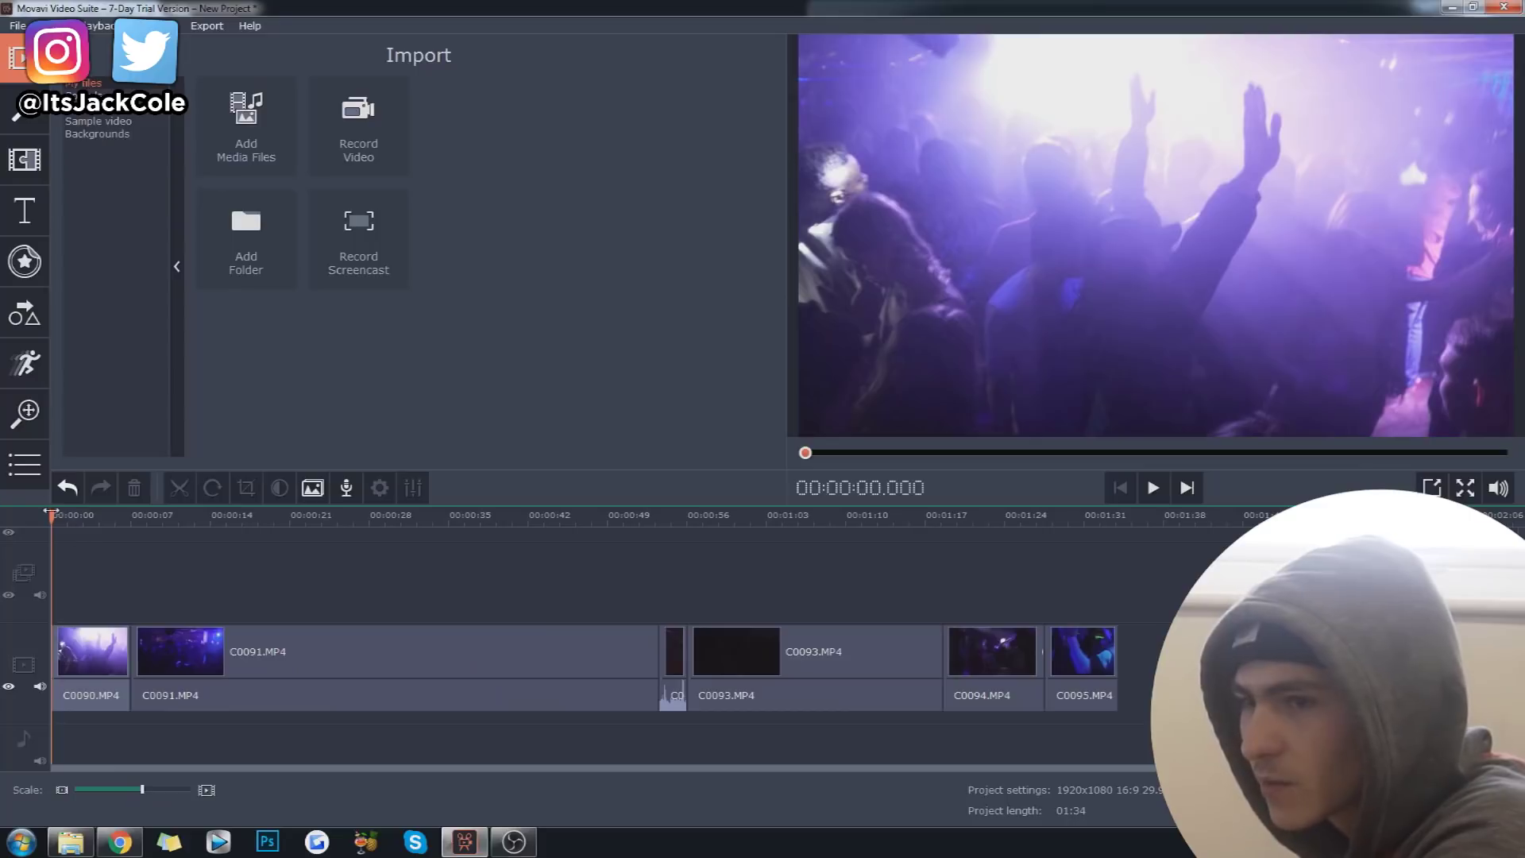
left_click_drag(51, 515, 103, 517)
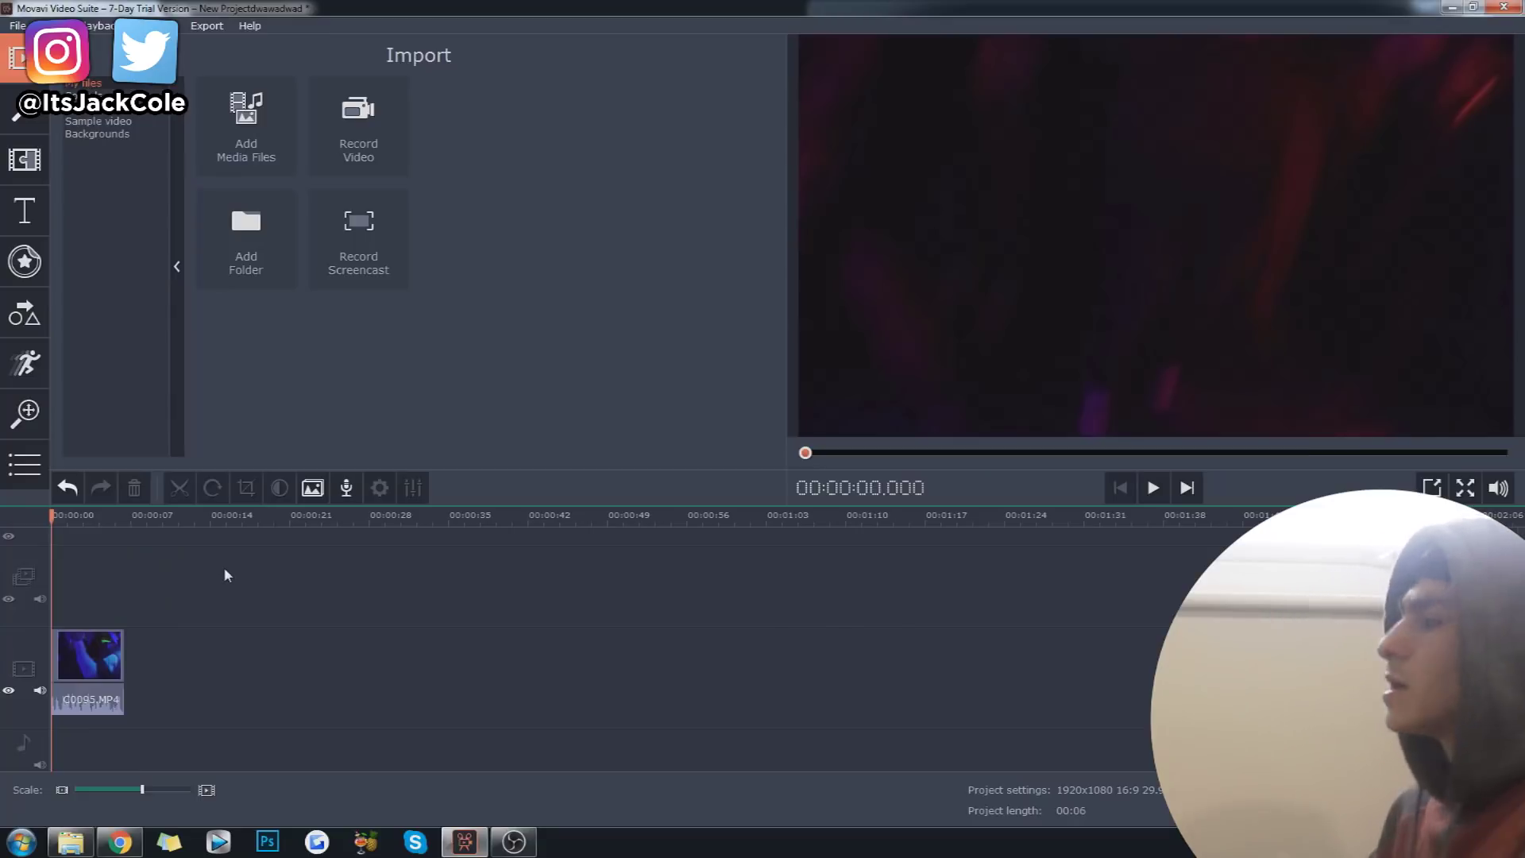
key("space")
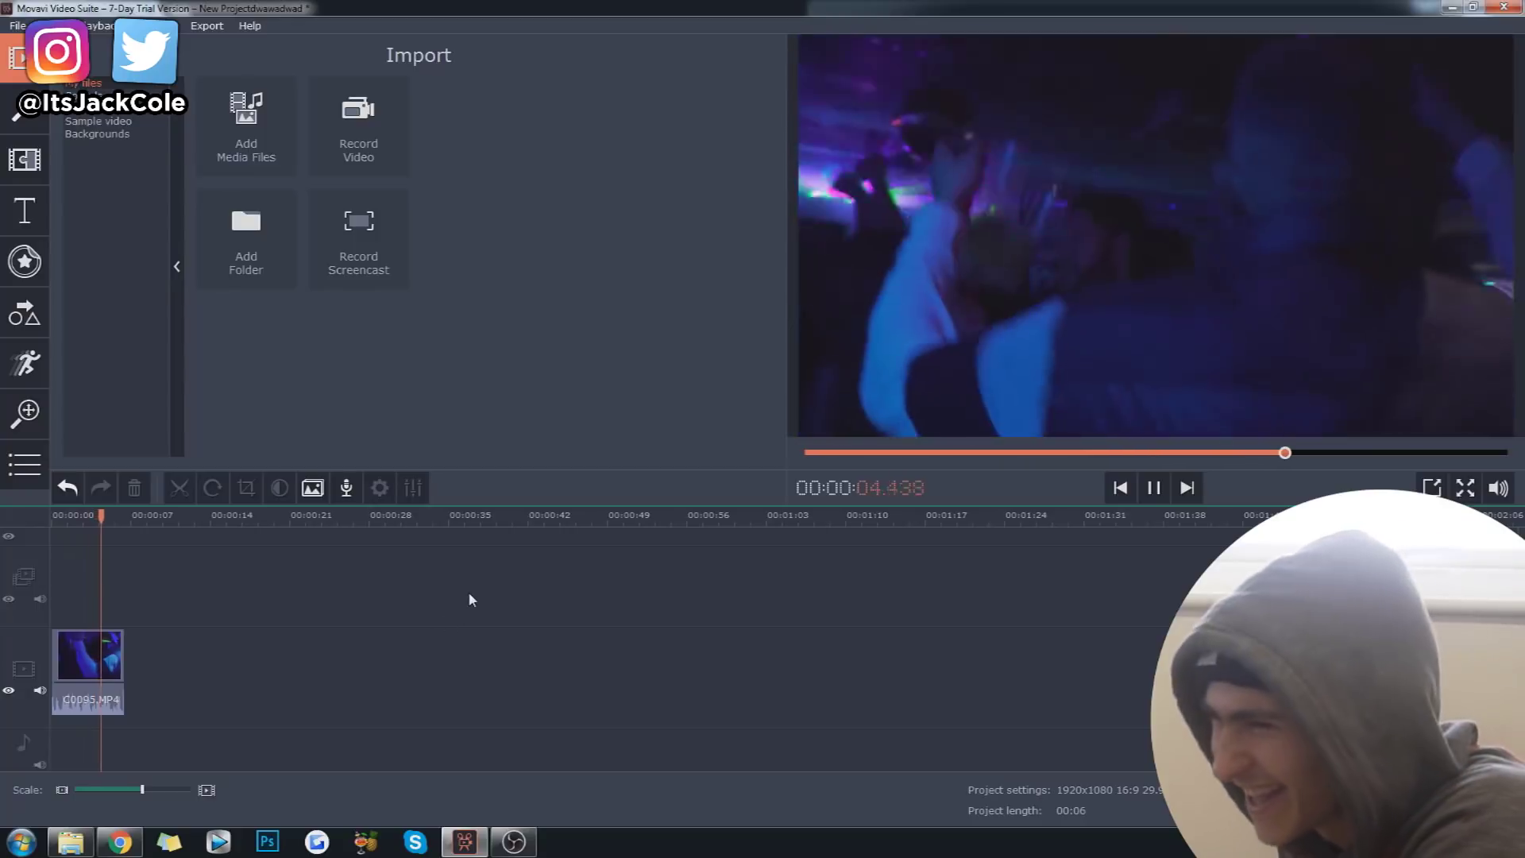
key("space")
key("Home")
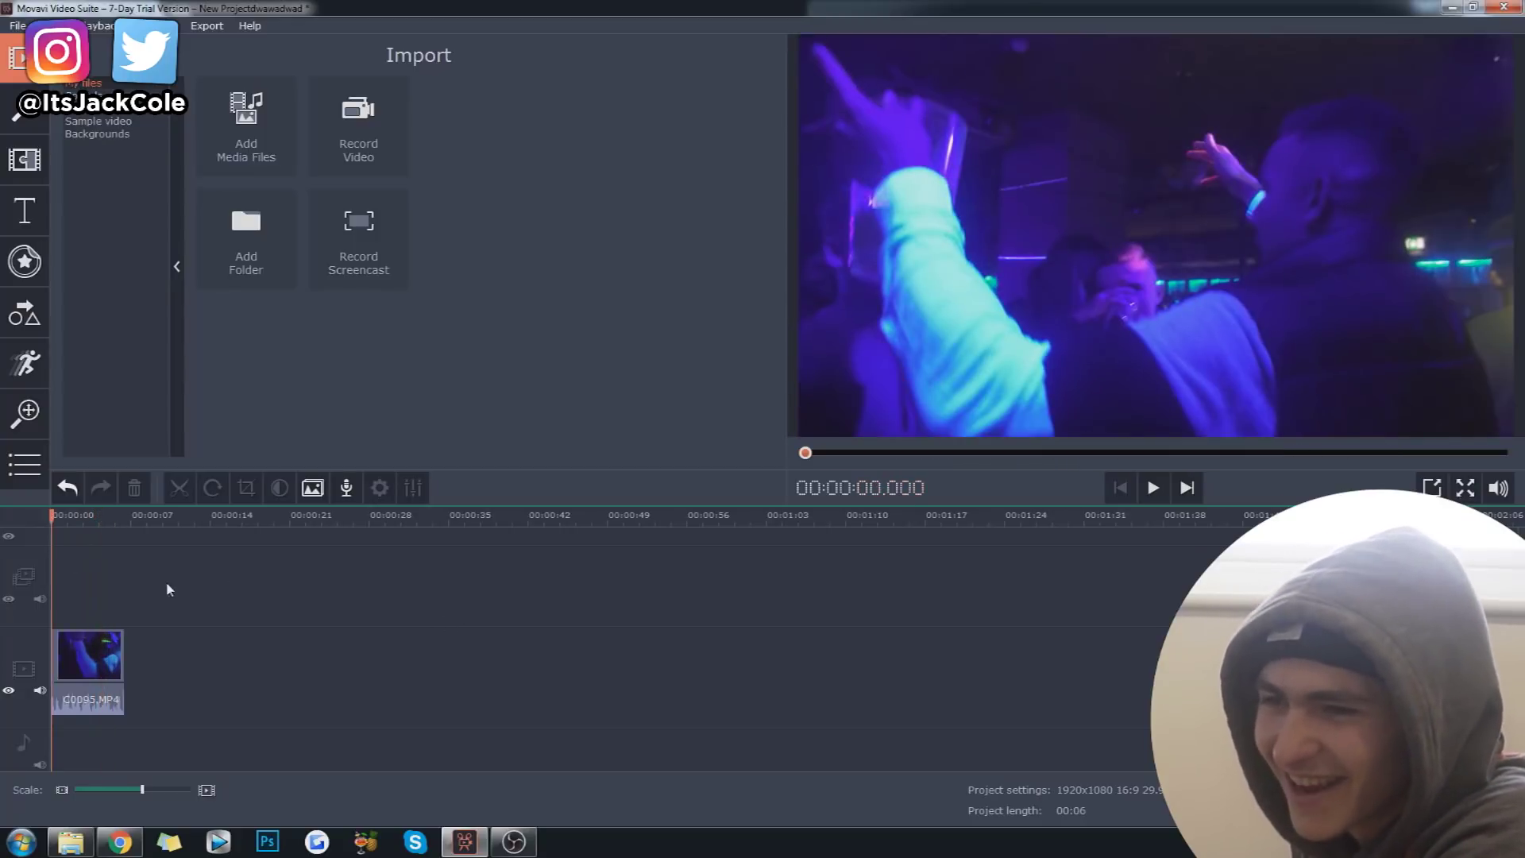
left_click(93, 656)
Step: Add clip C0096 from the footage folder to the timeline after C0095
key("alt+Tab")
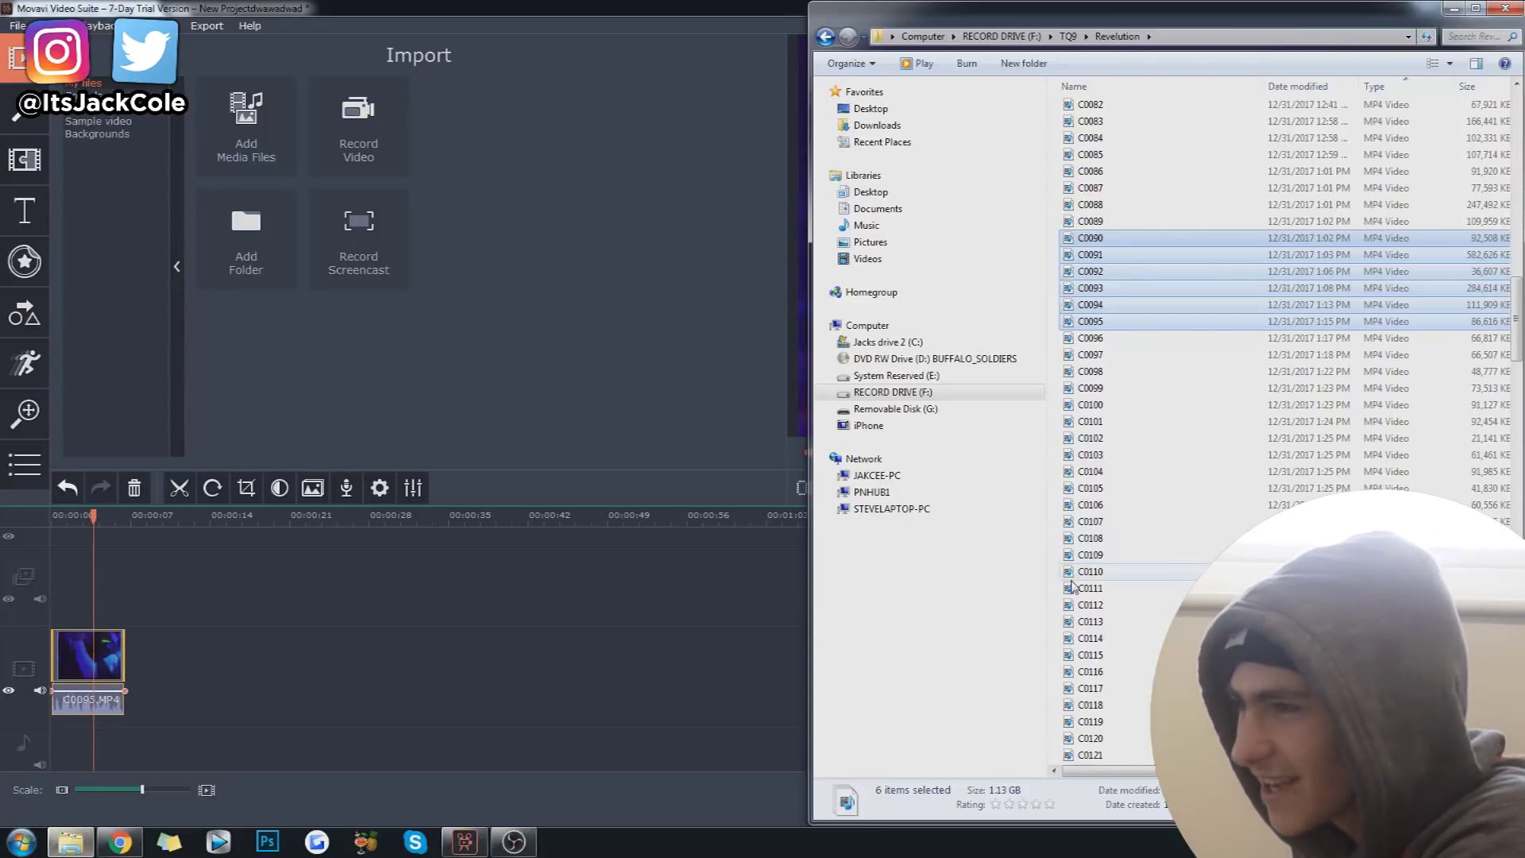
left_click(1112, 338)
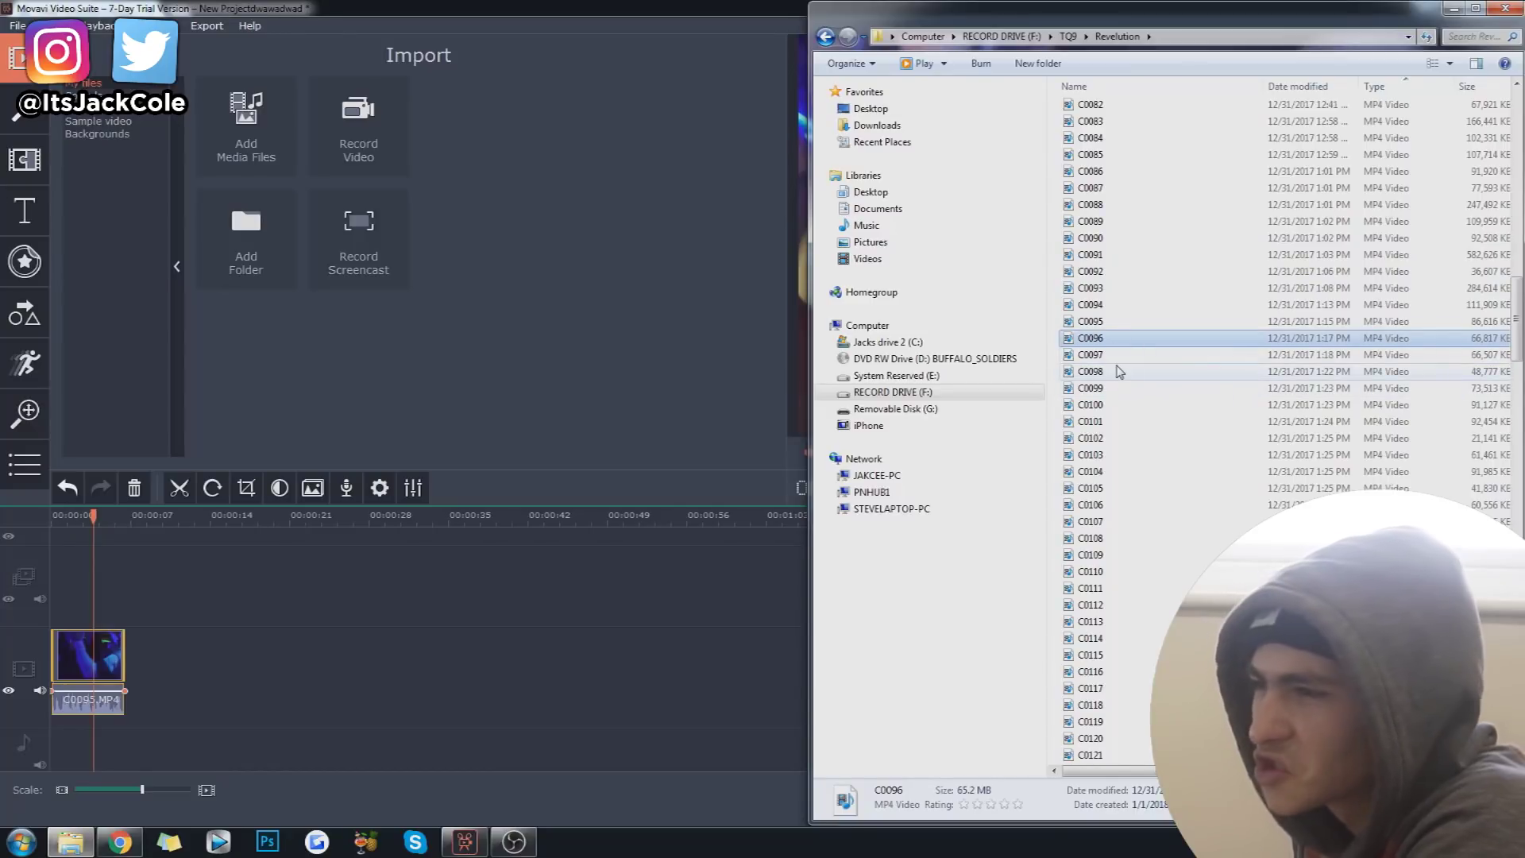
left_click_drag(1112, 341, 204, 669)
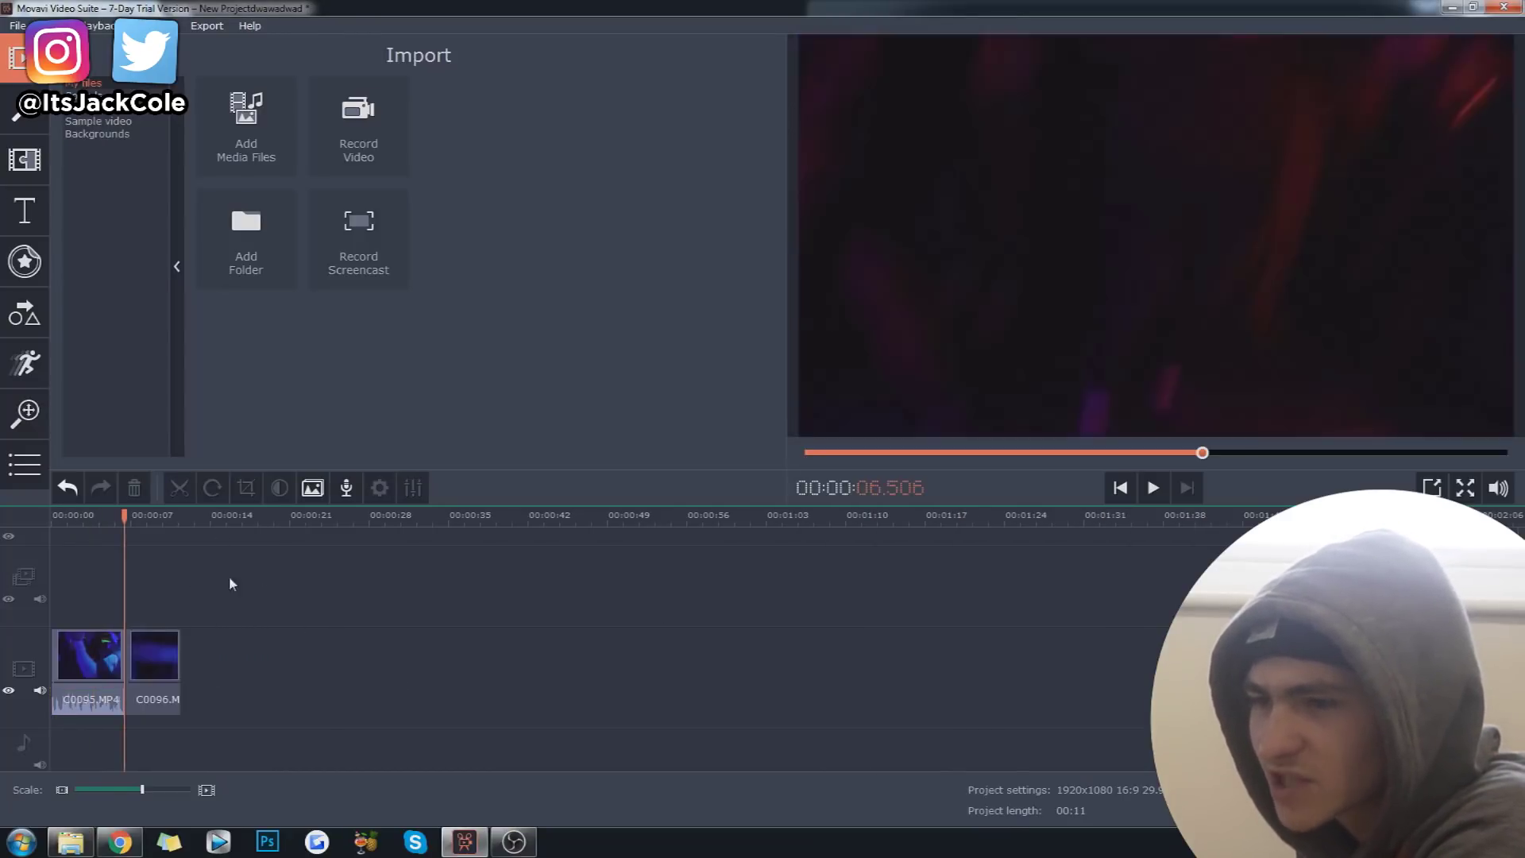
Step: Preview the two clips, replay from about 3.6 seconds, and save the project
key("space")
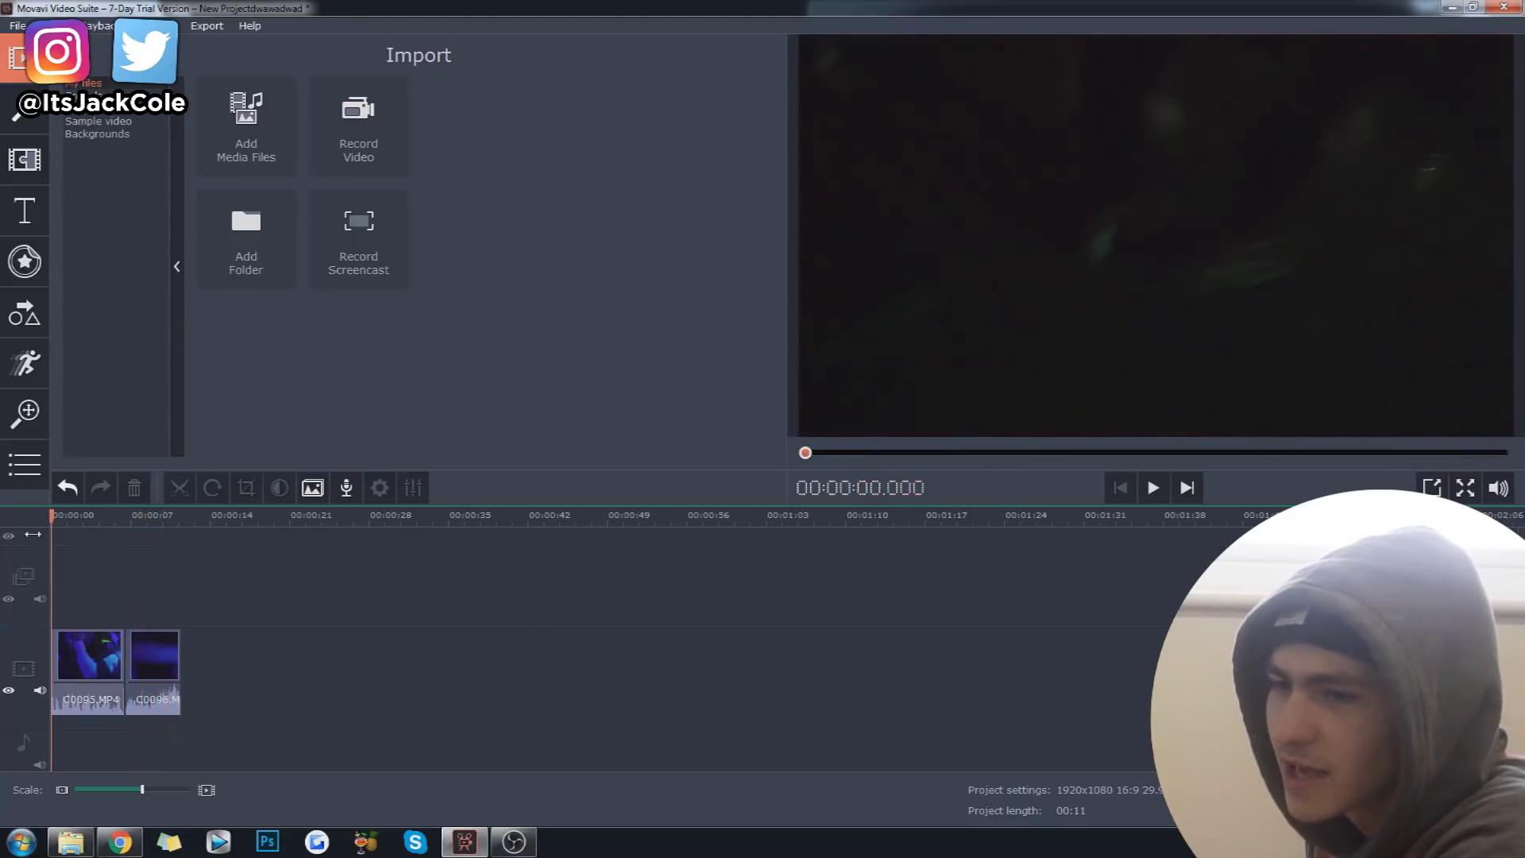
key("space")
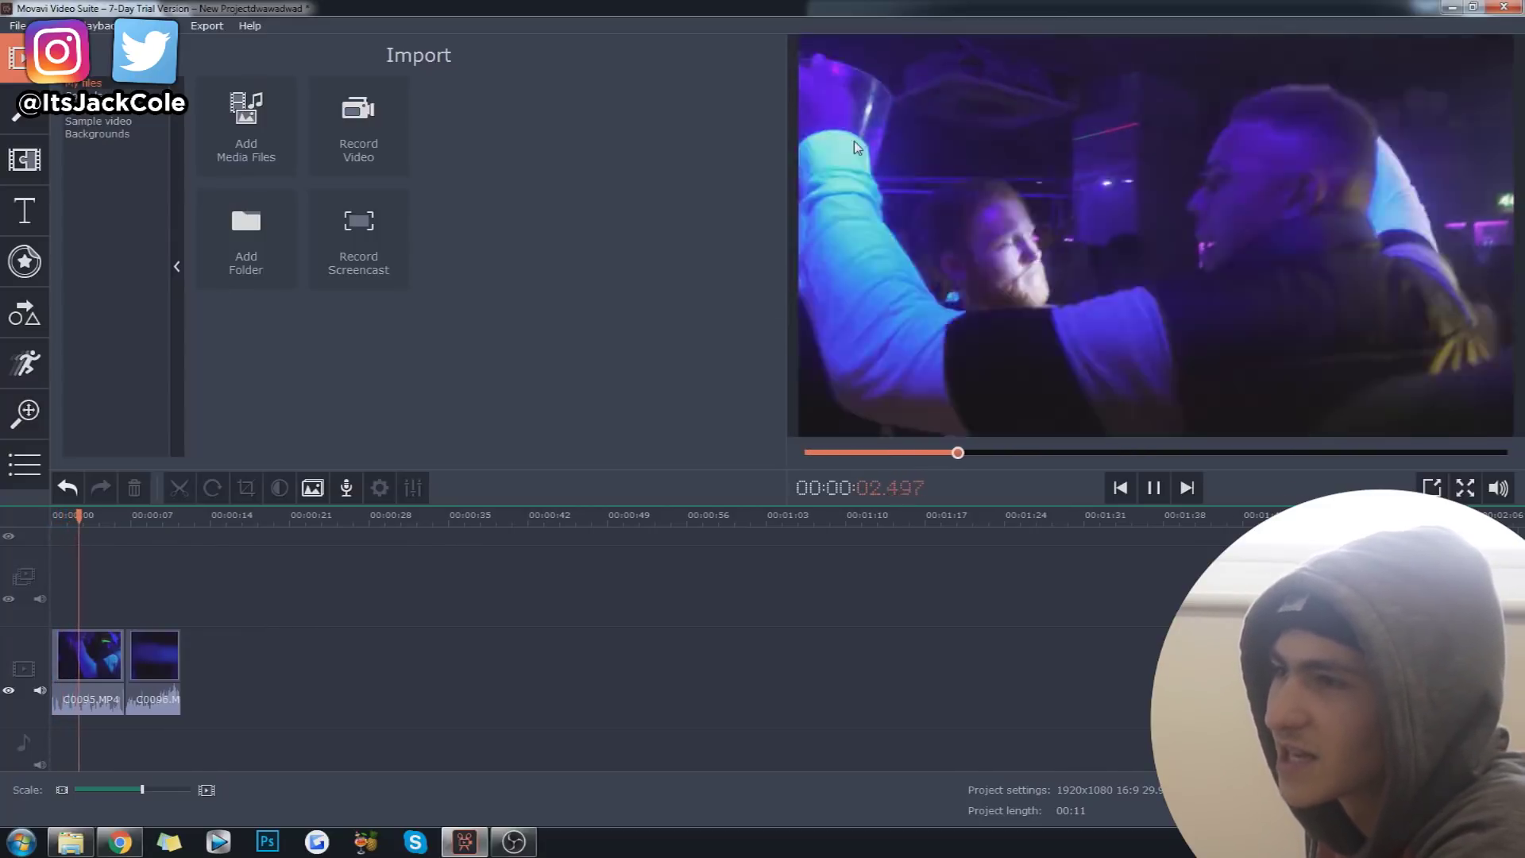
key("space")
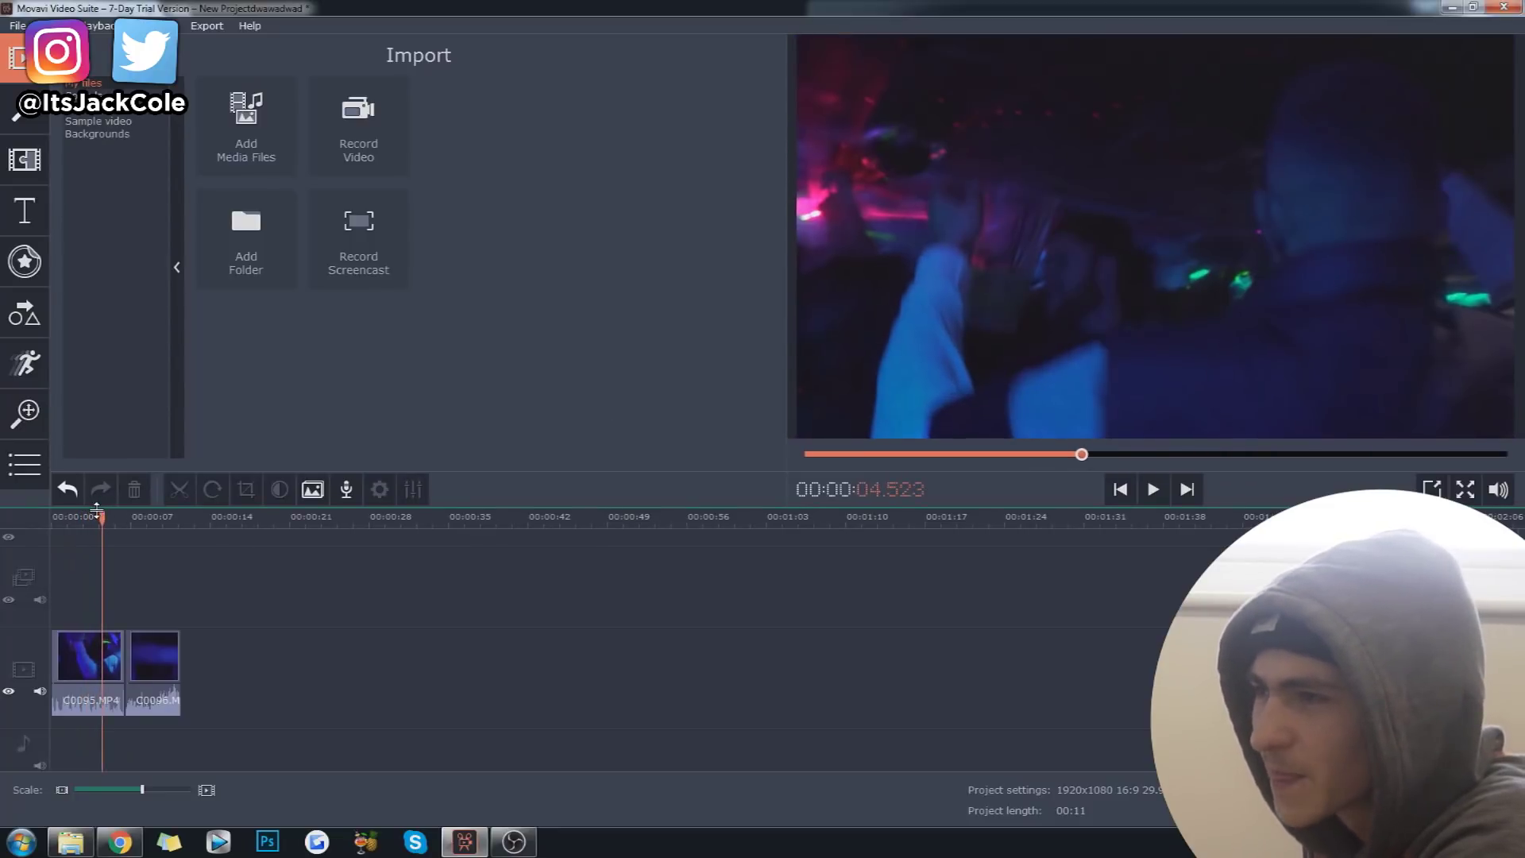
left_click_drag(101, 514, 93, 519)
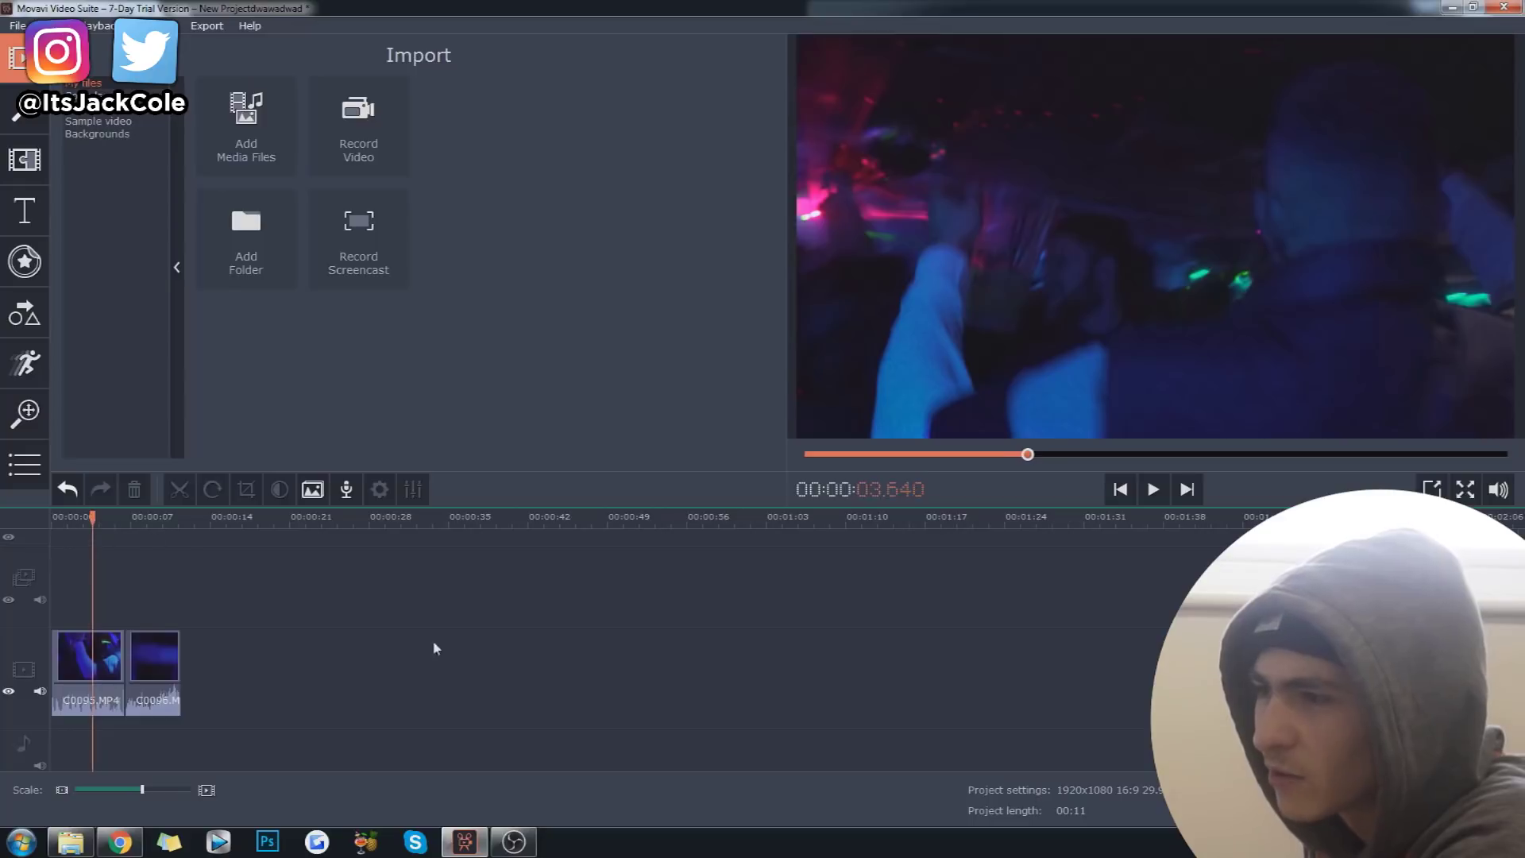
key("space")
key("space")
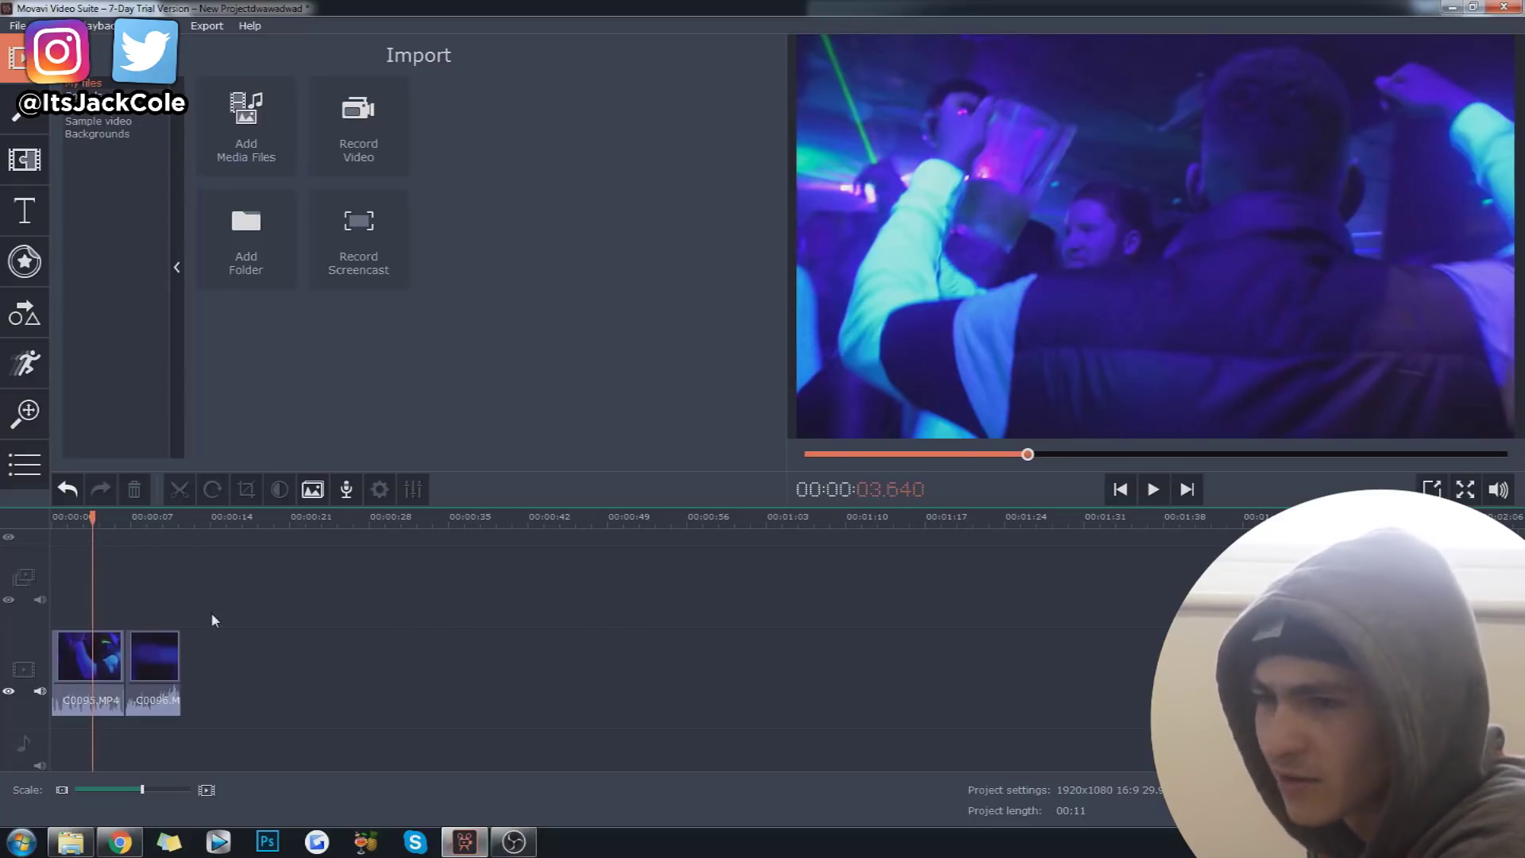
key("ctrl+s")
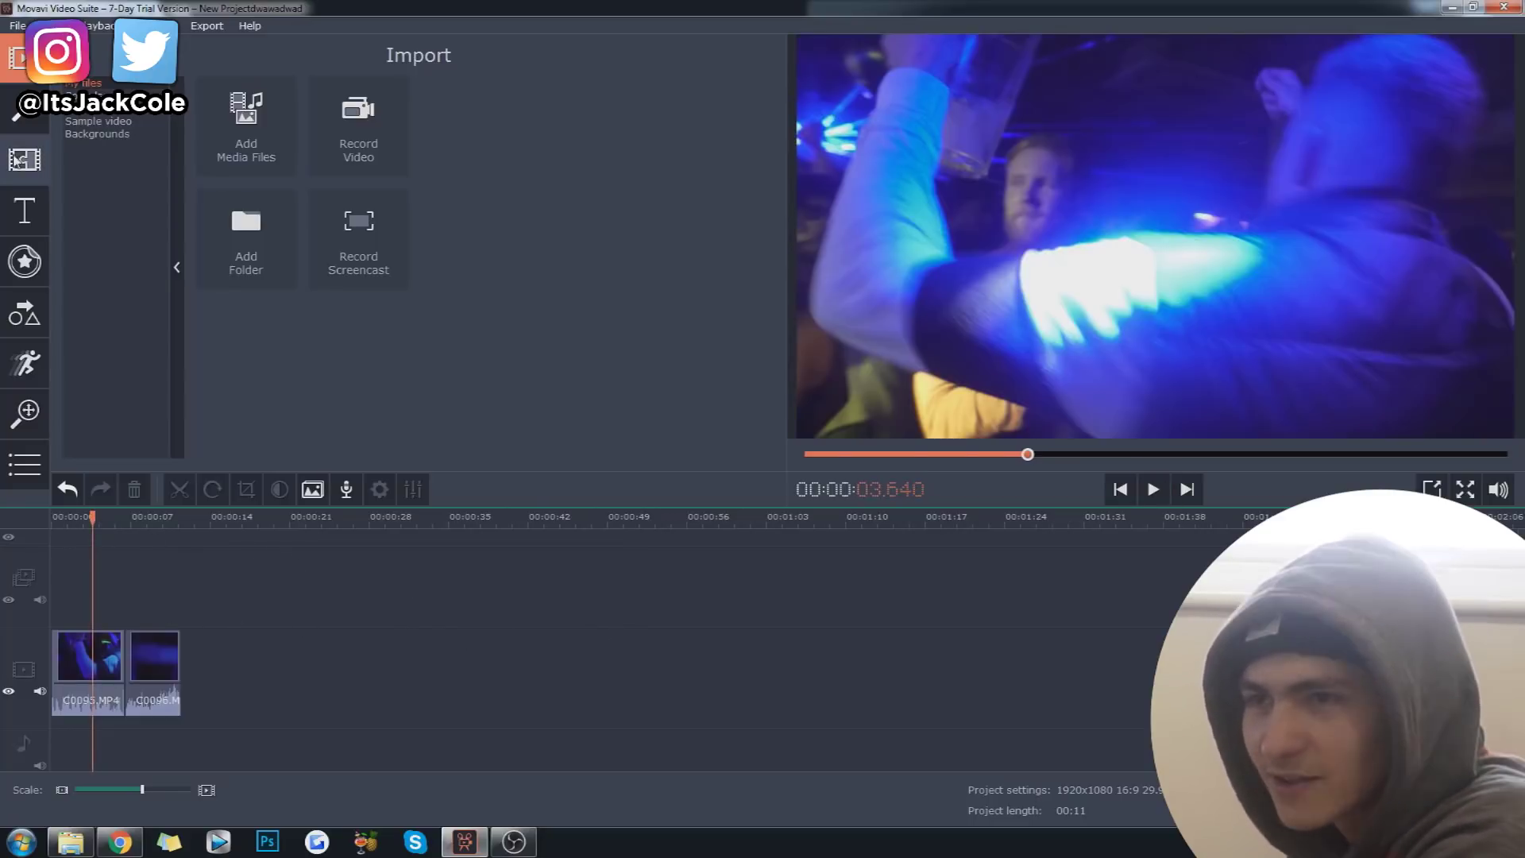
Step: Drag the Balloons filter from the full filter list onto C0095.MP4 and play it back from the start
left_click(24, 118)
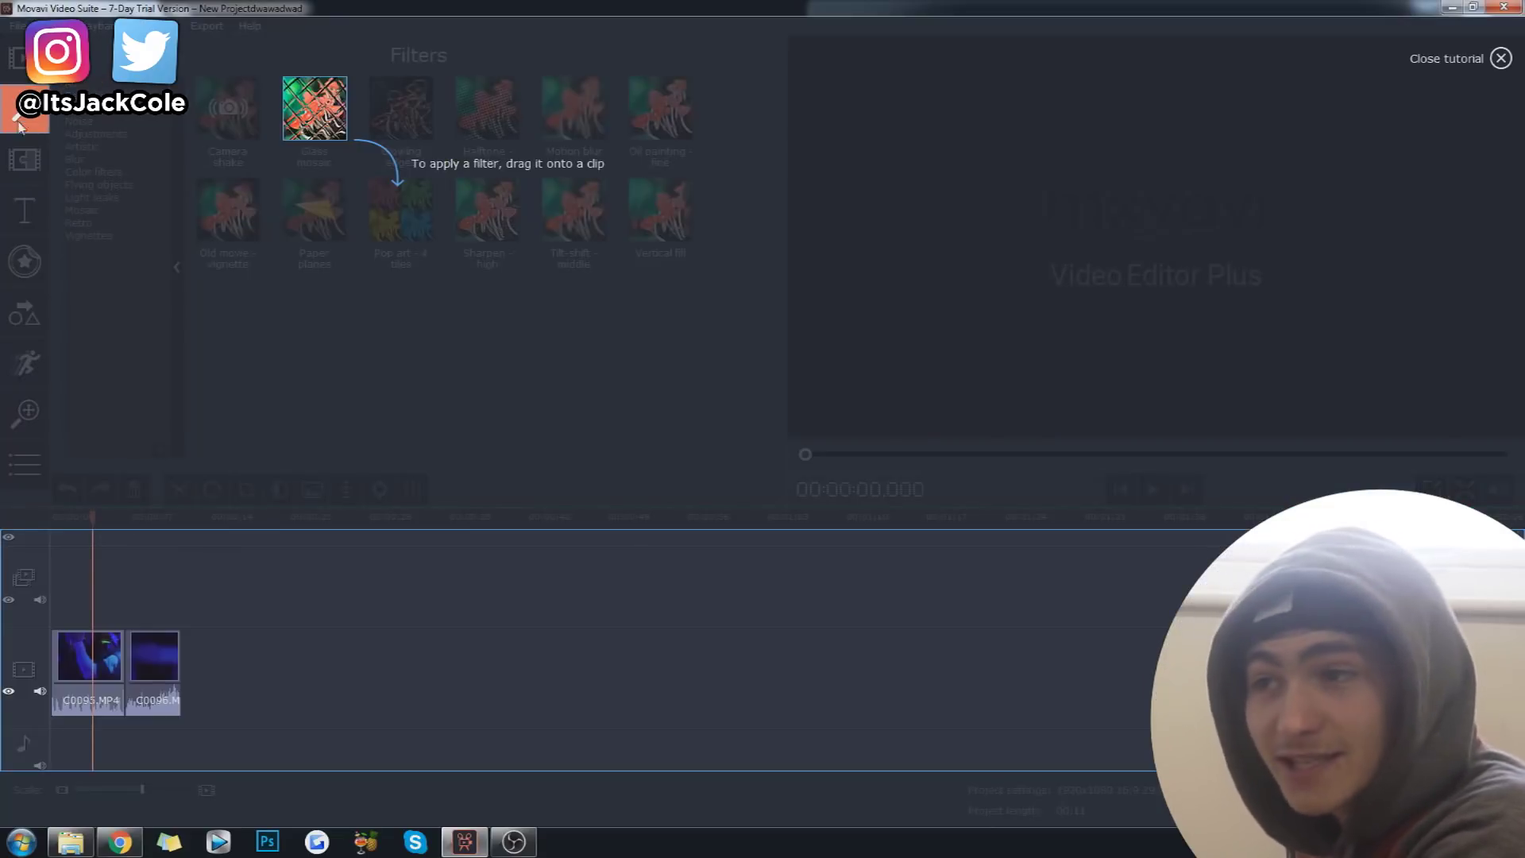
left_click(633, 360)
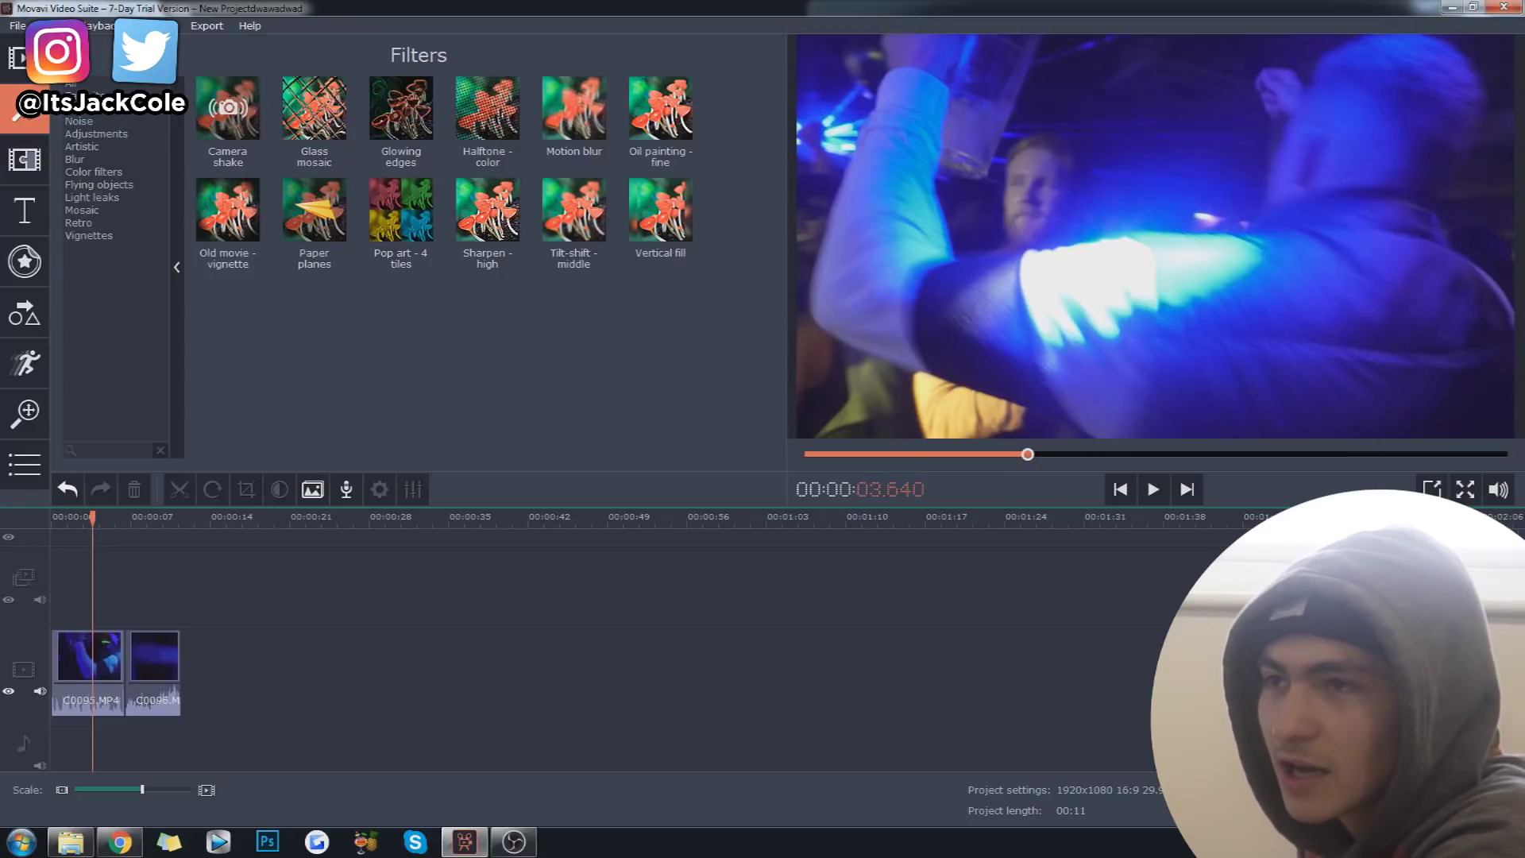
left_click(80, 85)
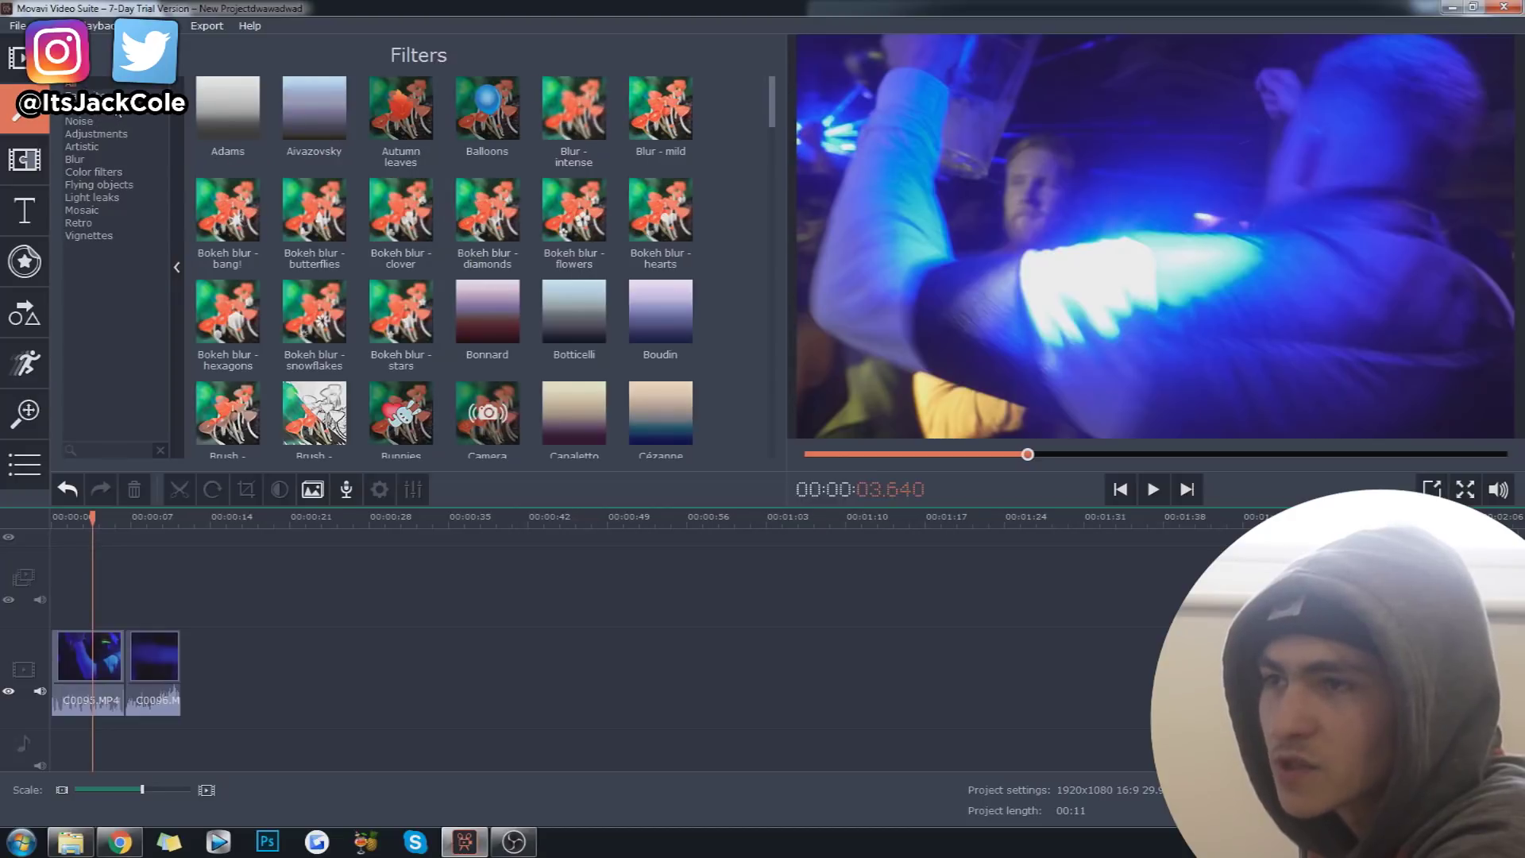
left_click(79, 97)
left_click(79, 84)
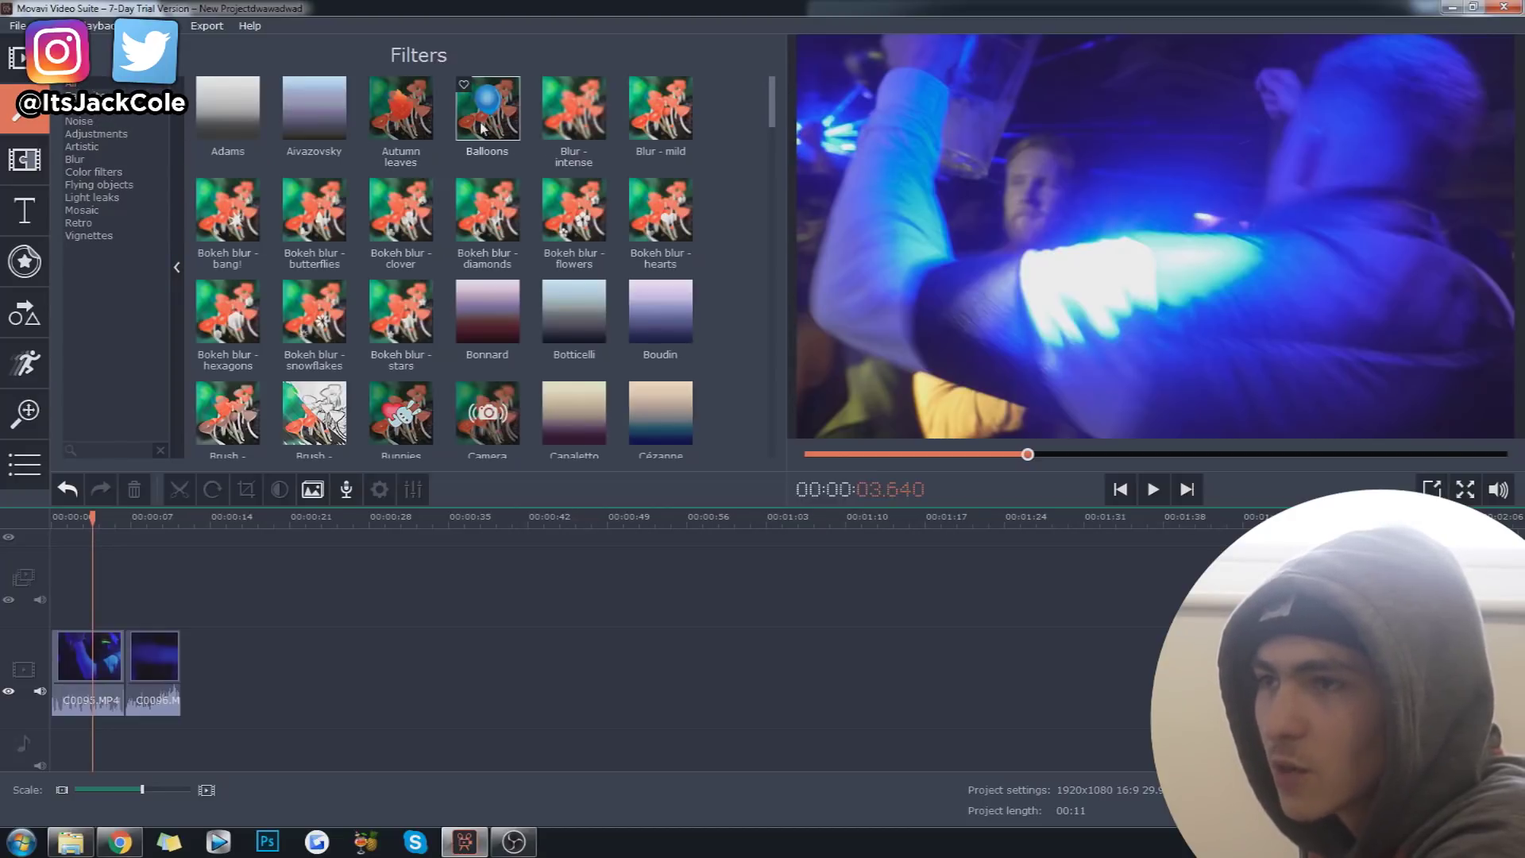
left_click_drag(499, 123, 79, 658)
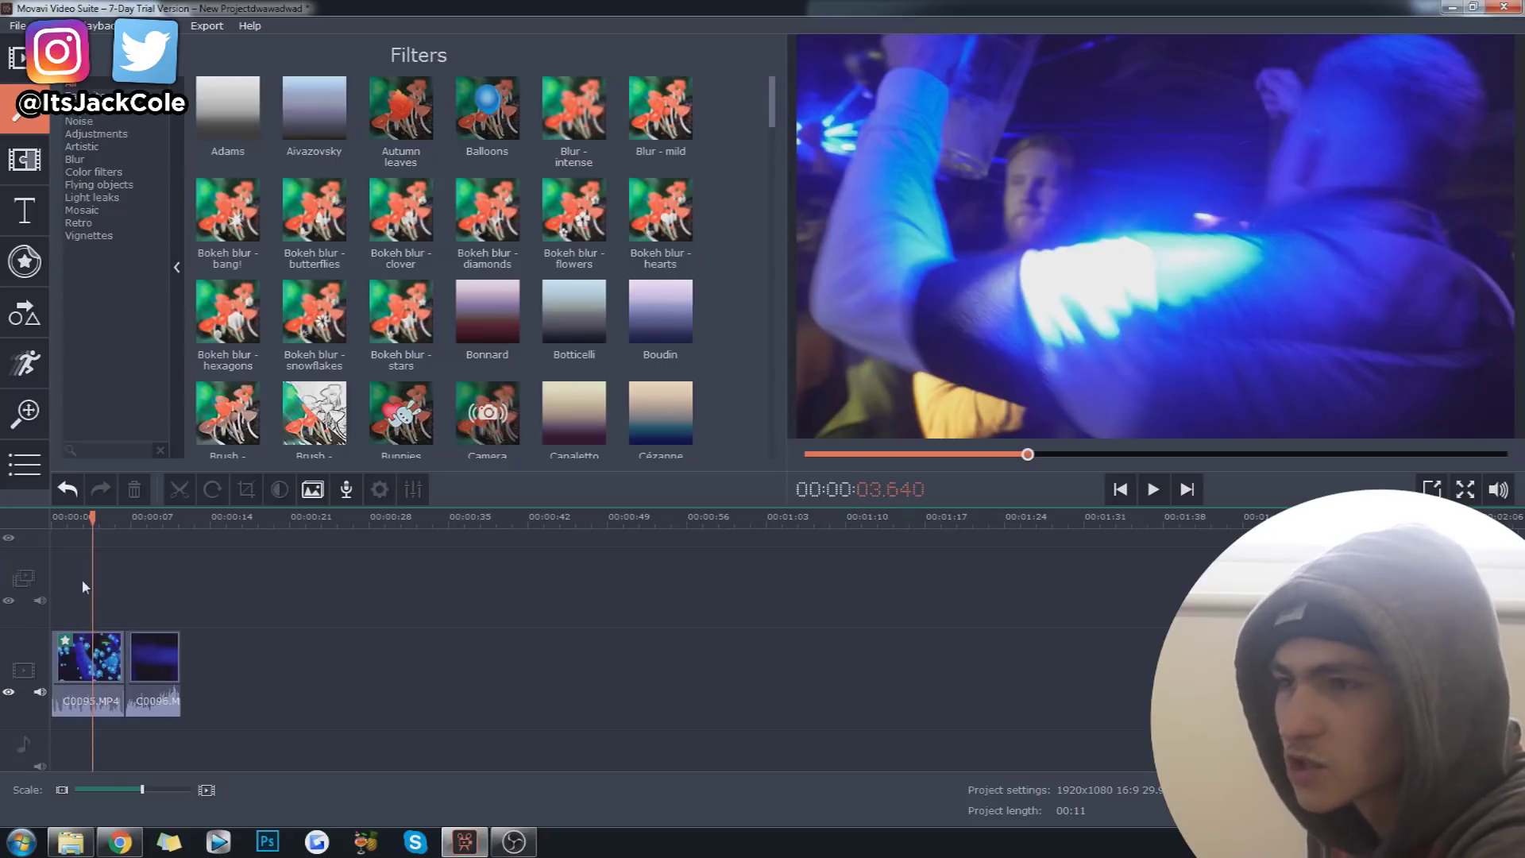
left_click_drag(83, 520, 52, 521)
key("space")
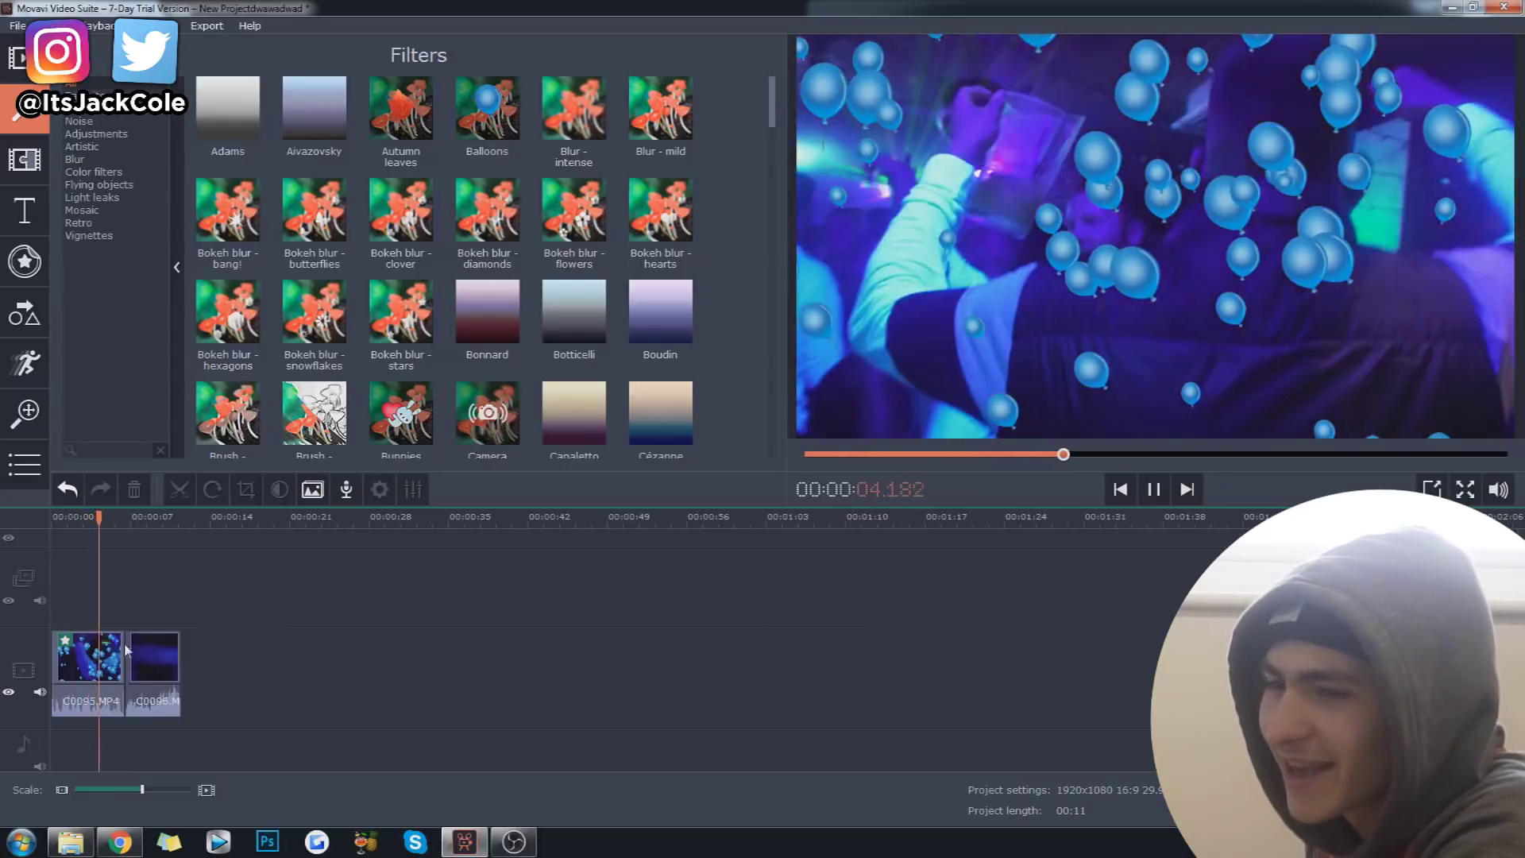
double_click(72, 659)
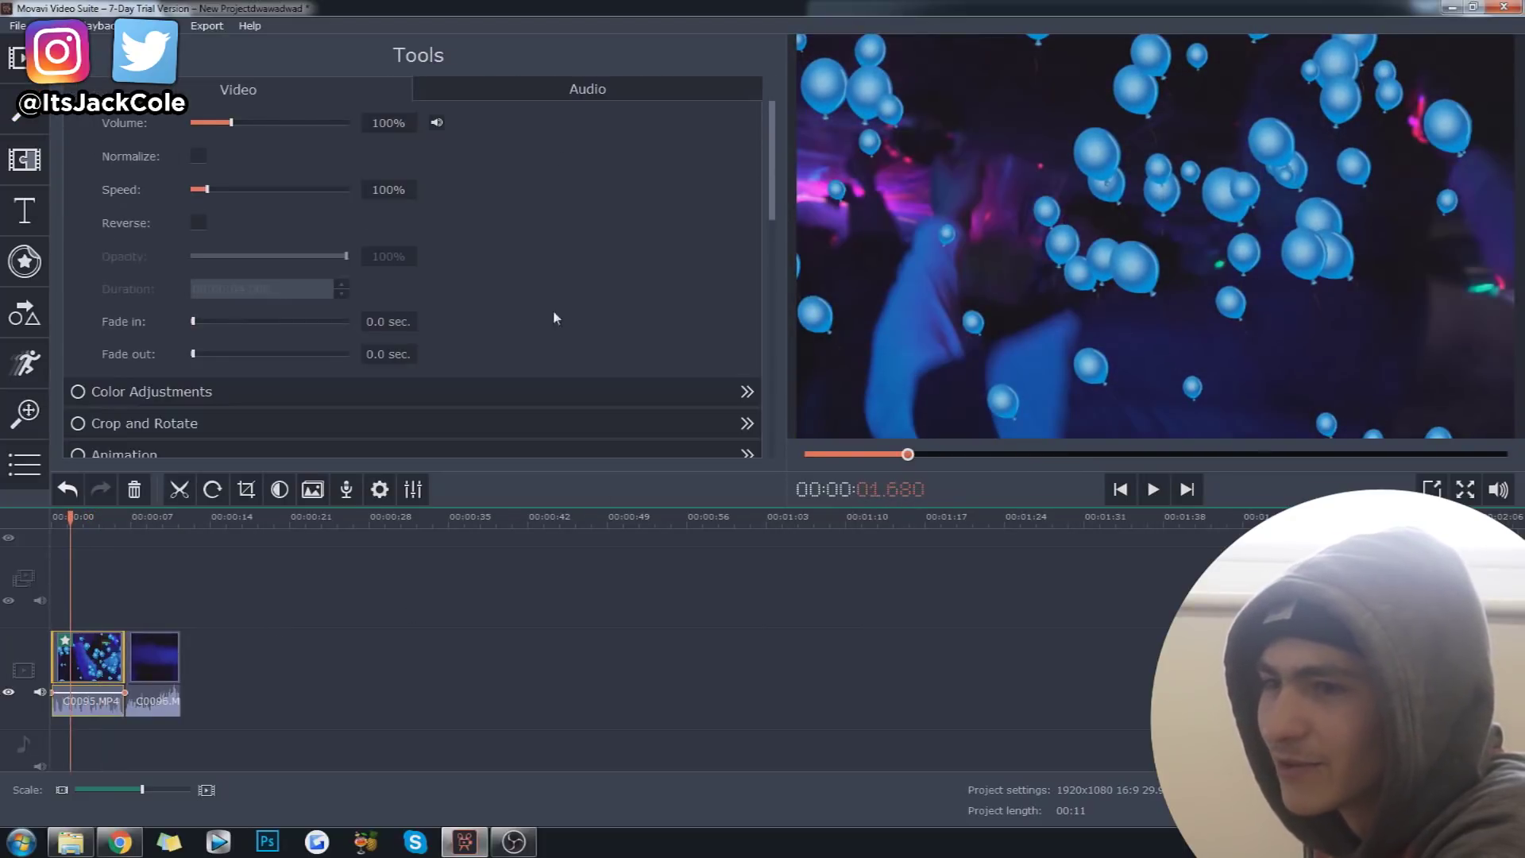
Step: Scroll the filter grid to Glass mosaic and drag it onto the C0096 clip
scroll(604, 278, "down", 3)
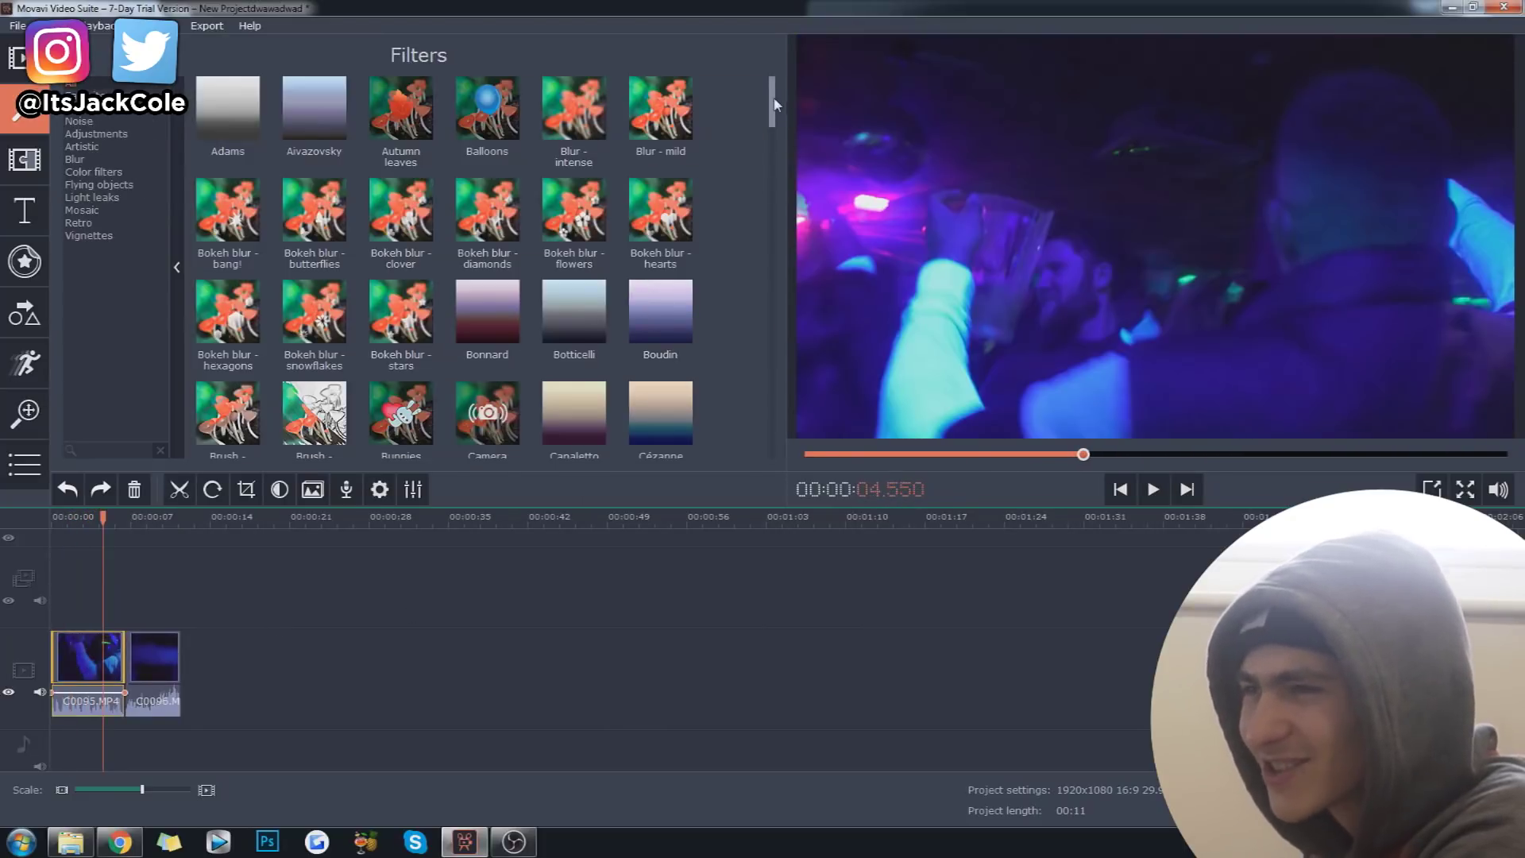
scroll(765, 184, "down", 2)
scroll(765, 96, "up", 2)
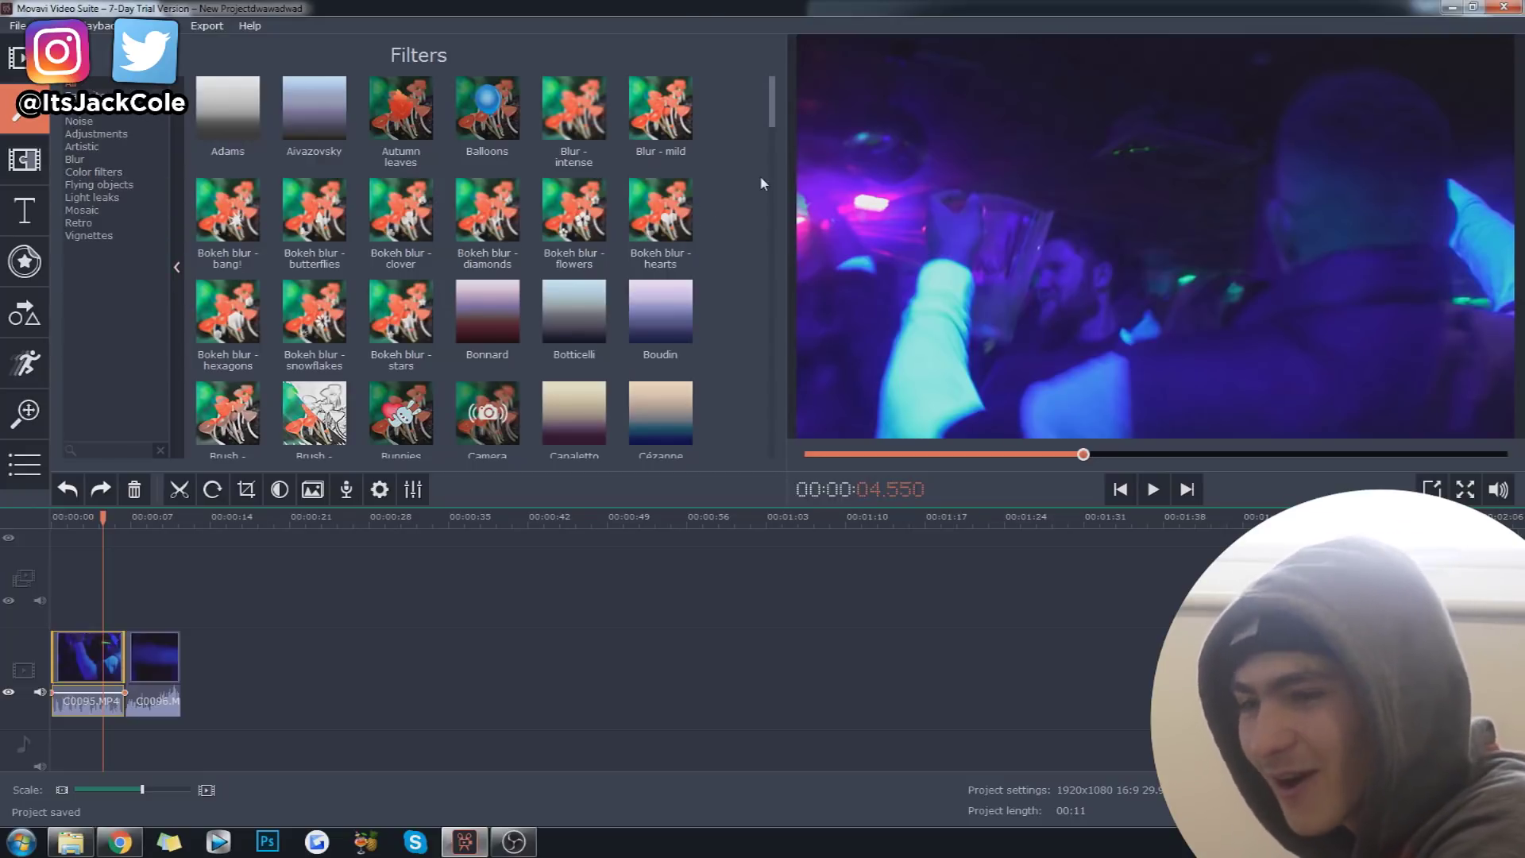
mouse_move(776, 103)
left_mouse_down()
mouse_move(772, 135)
mouse_move(776, 78)
mouse_move(776, 151)
left_mouse_up()
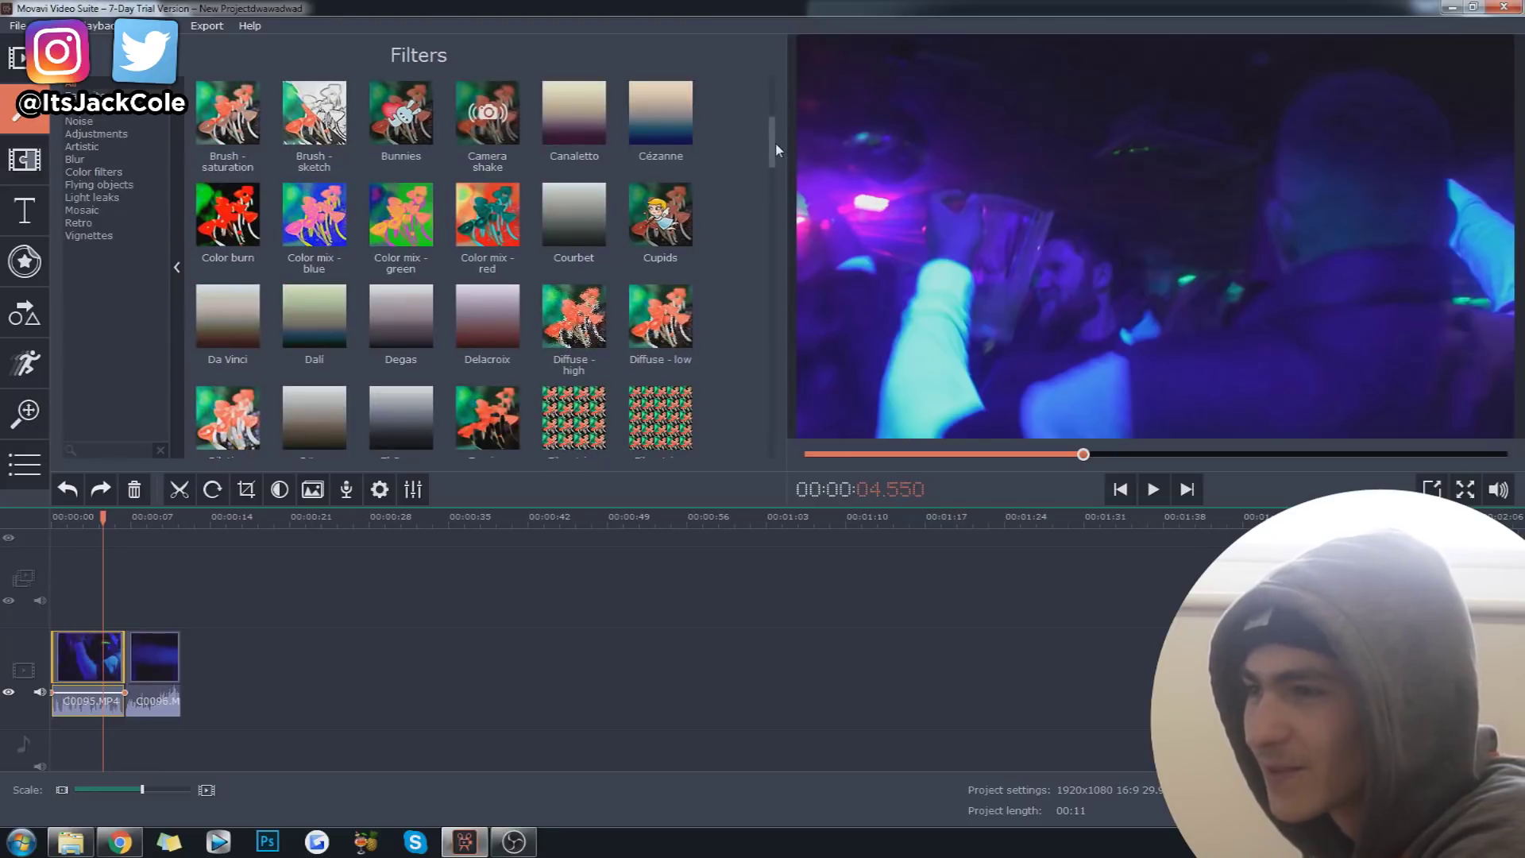
scroll(777, 151, "down", 1)
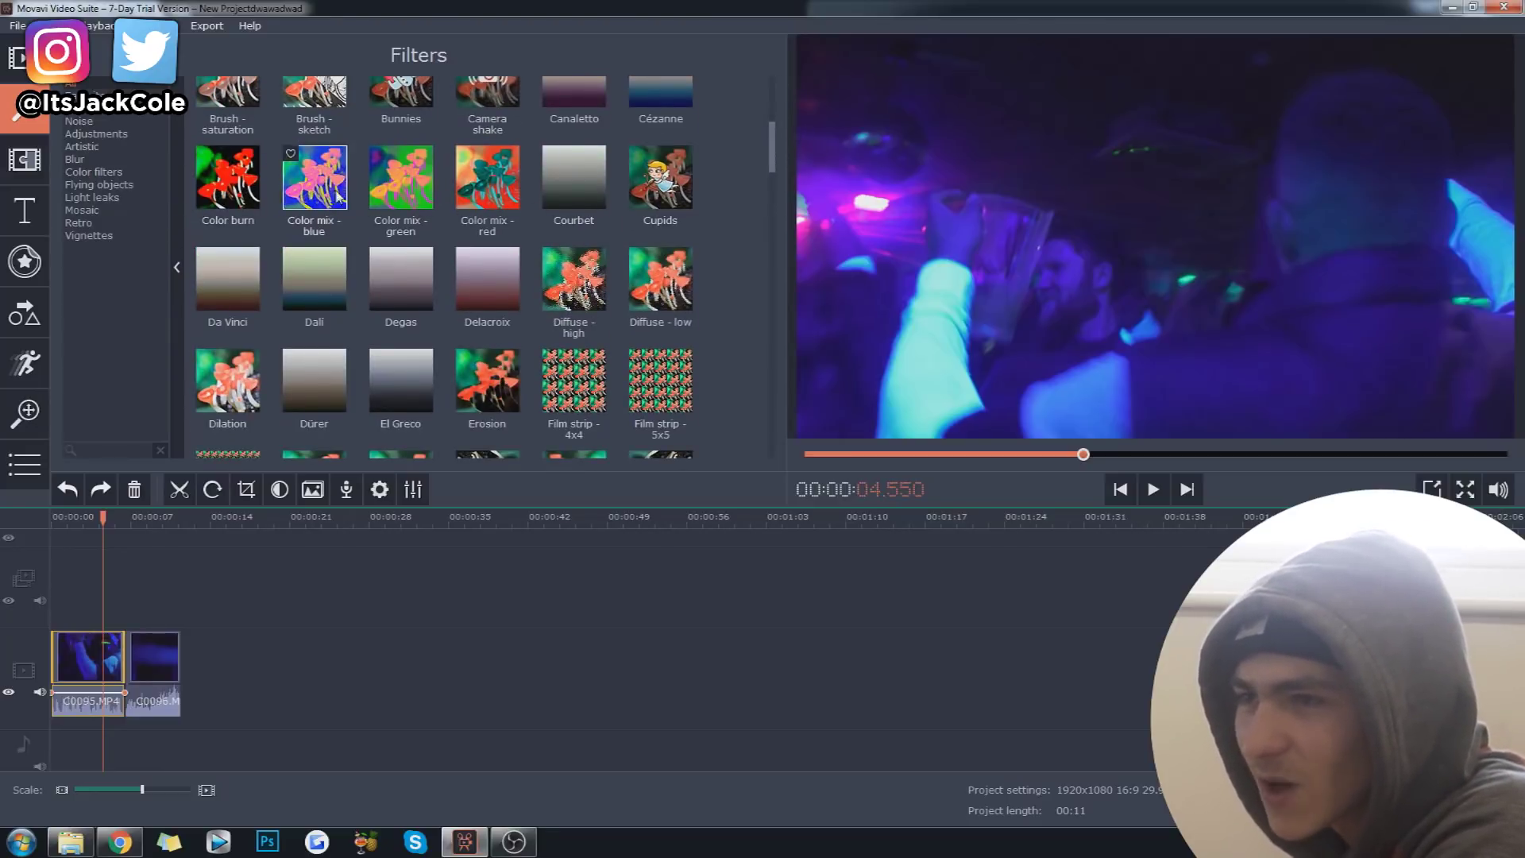
scroll(708, 249, "down", 3)
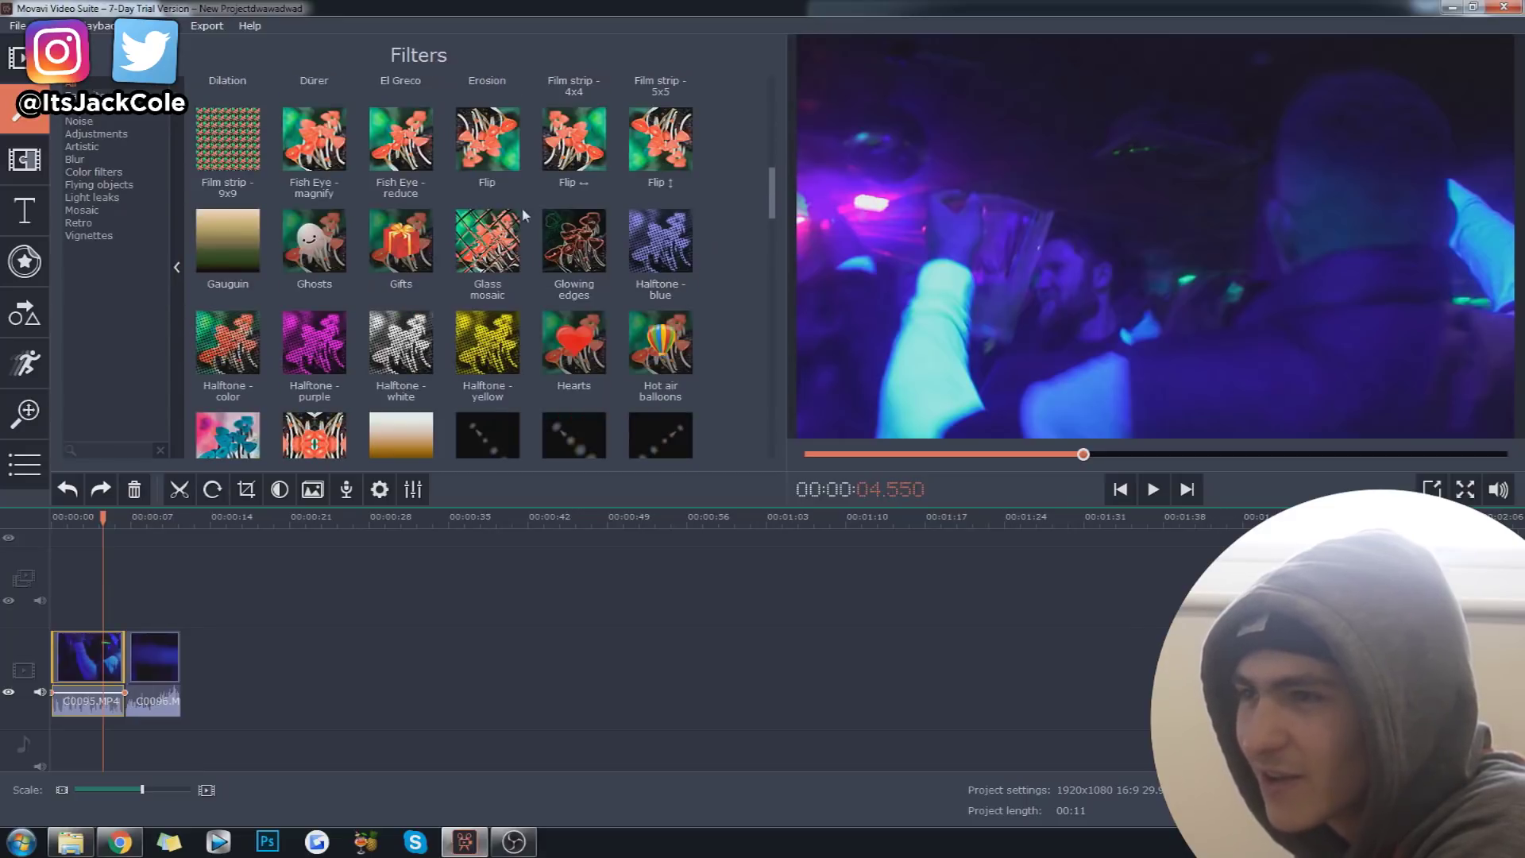
left_click_drag(495, 240, 169, 676)
Step: Preview the Glass mosaic effect on C0096, then undo it
left_click(148, 518)
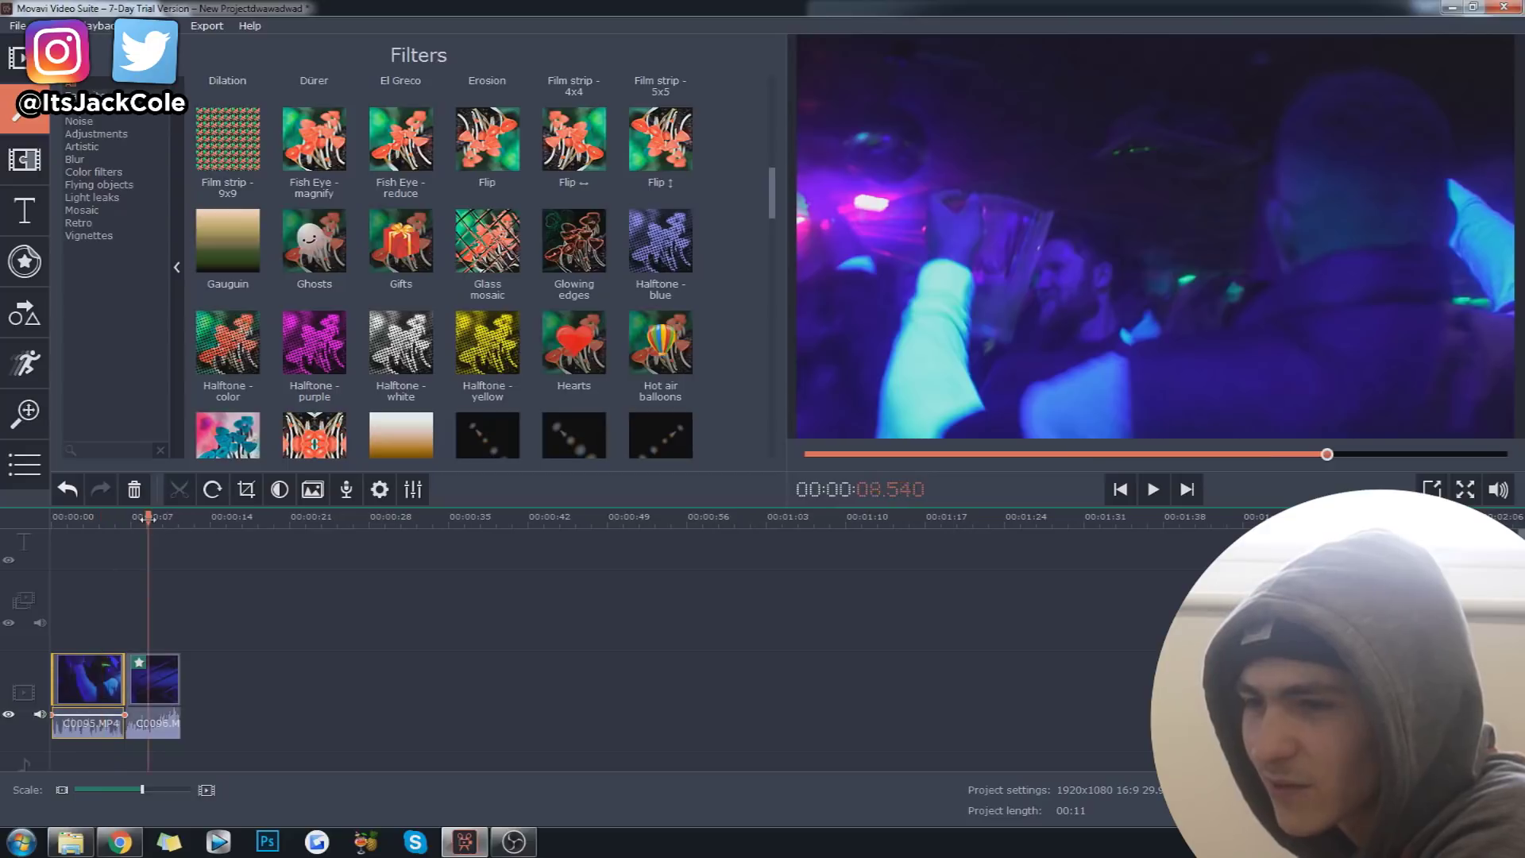
left_click_drag(146, 518, 128, 529)
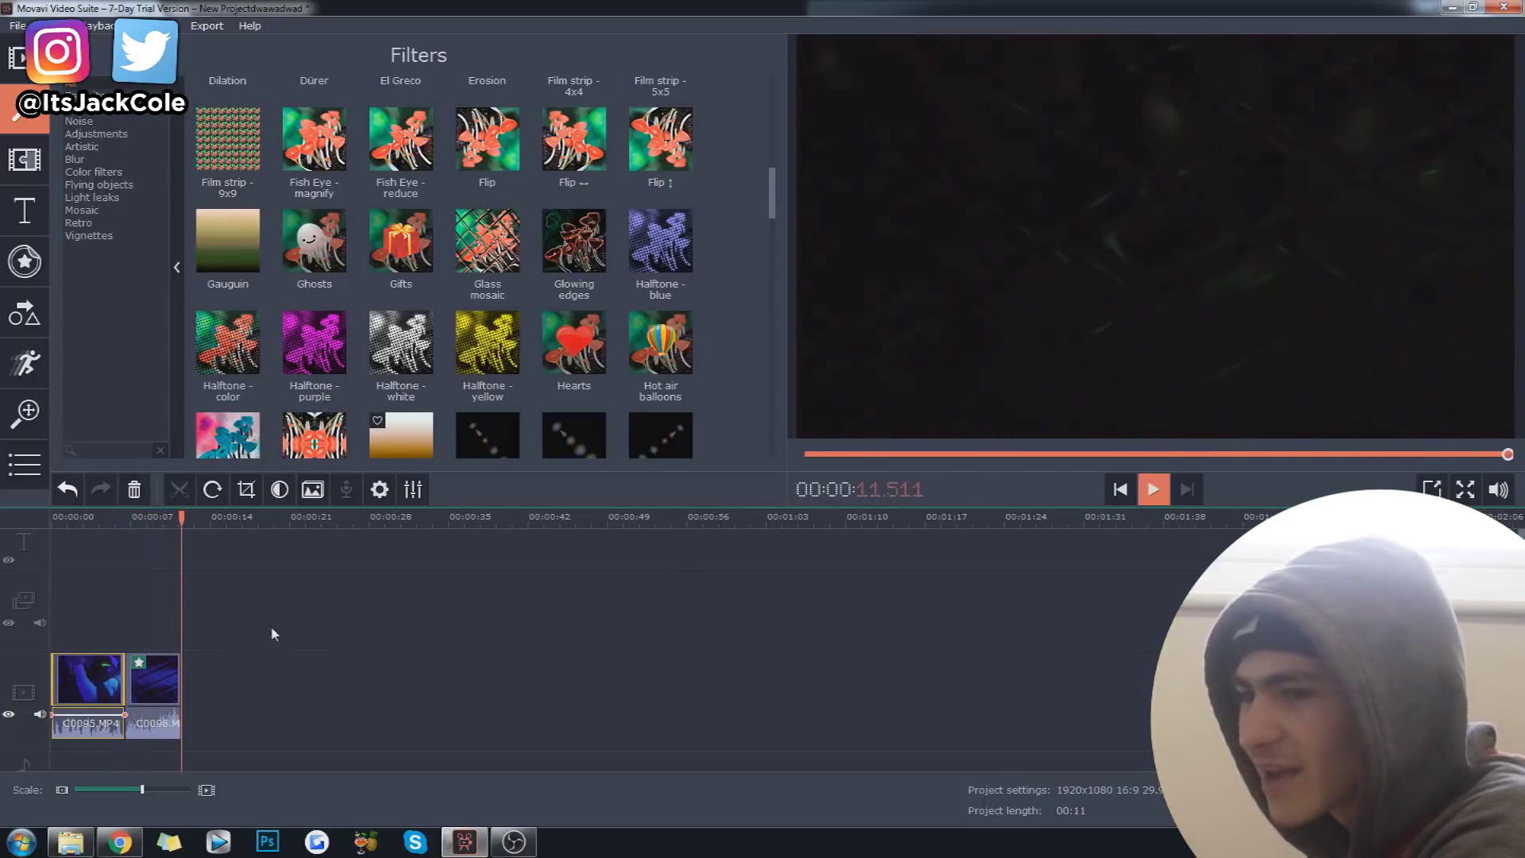
left_click(156, 516)
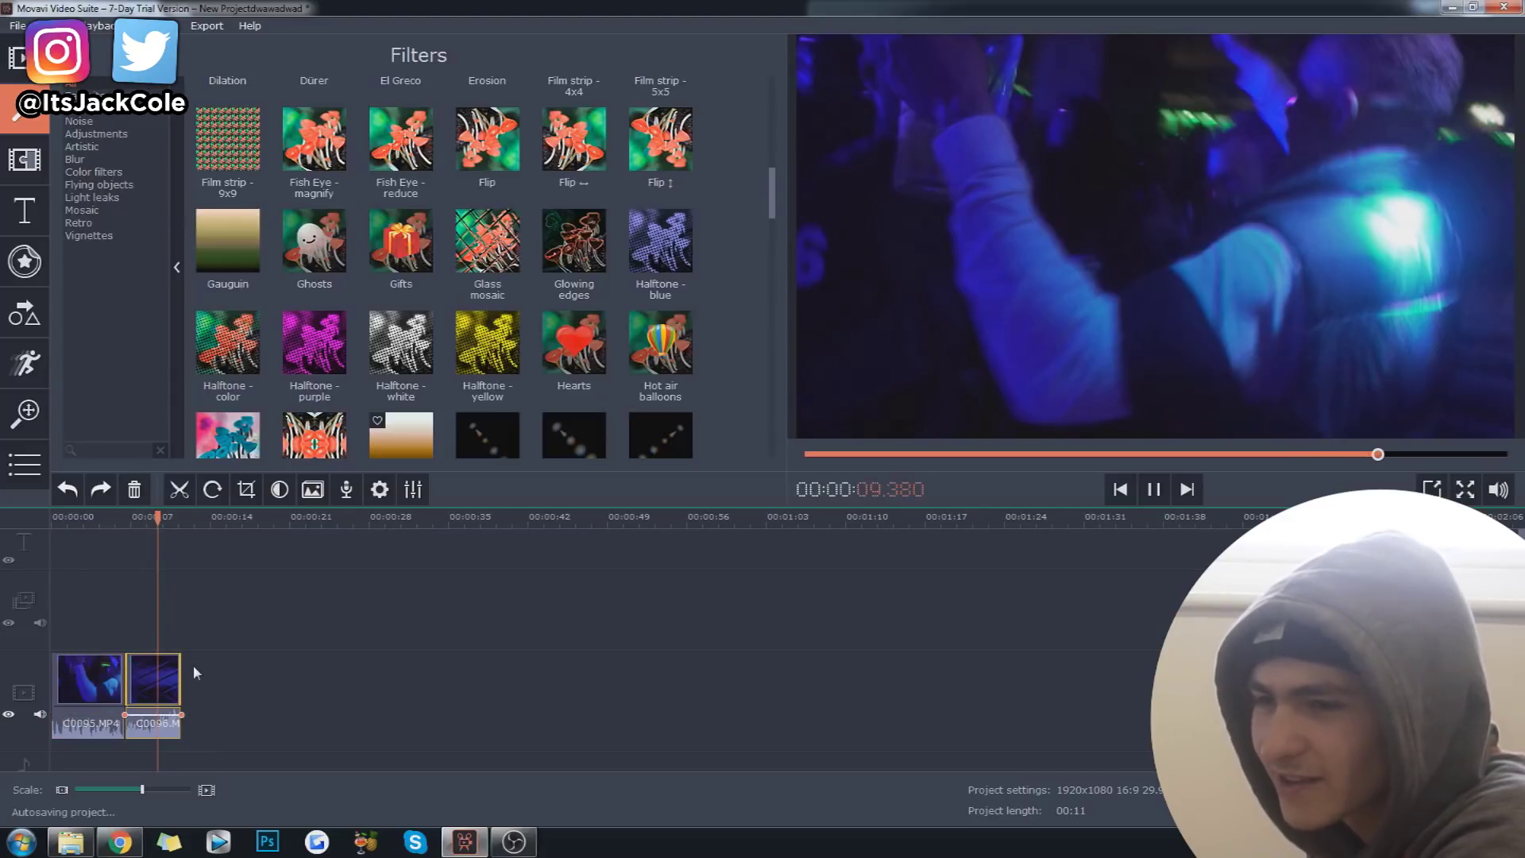
key("ctrl+z")
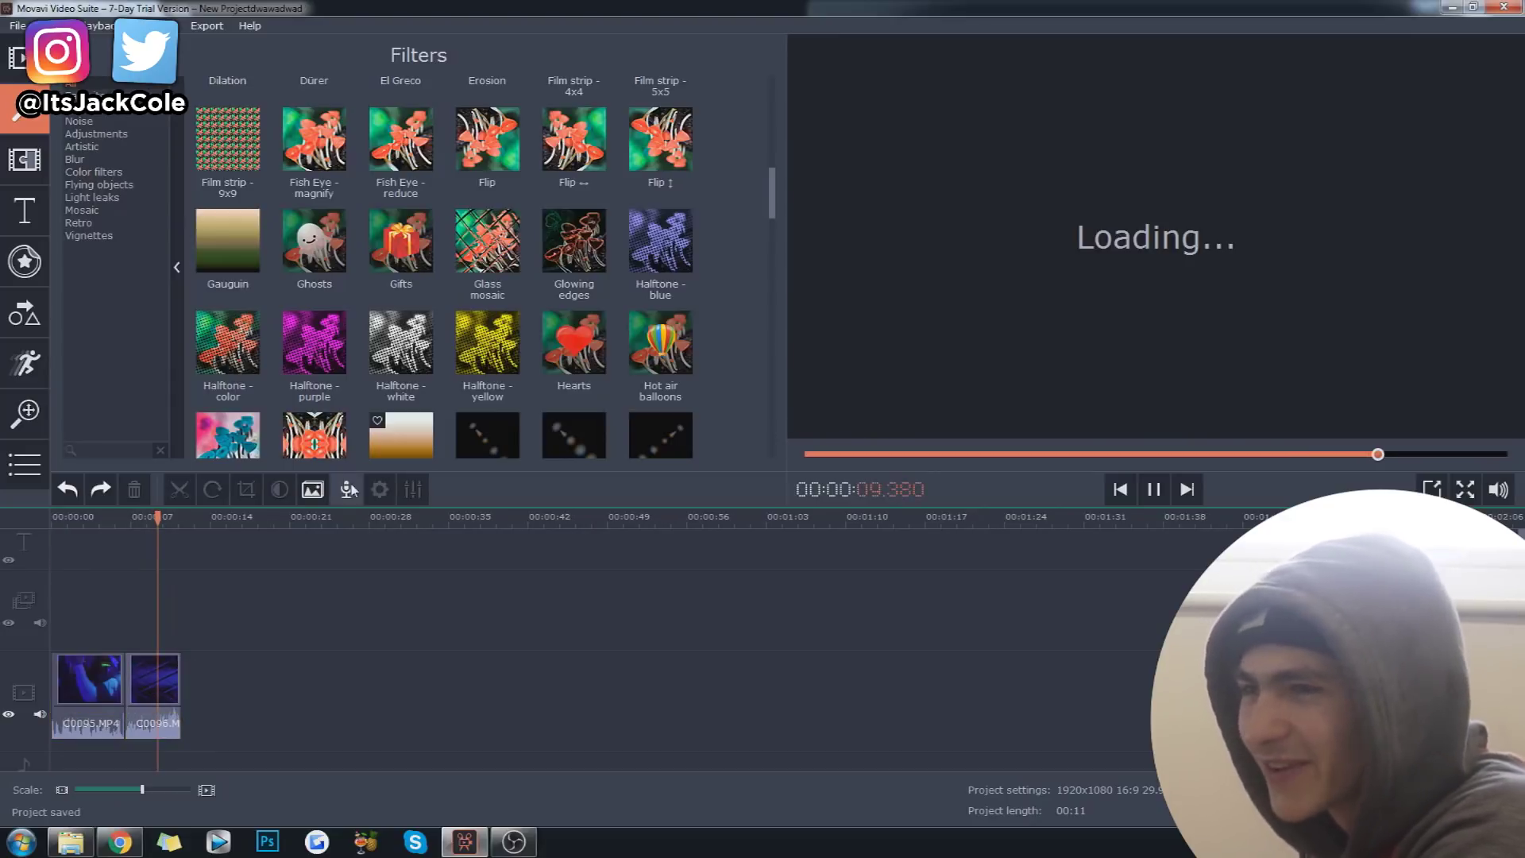
Step: Apply the Ghosts filter to C0096, preview it, and undo it
left_click_drag(325, 234, 145, 669)
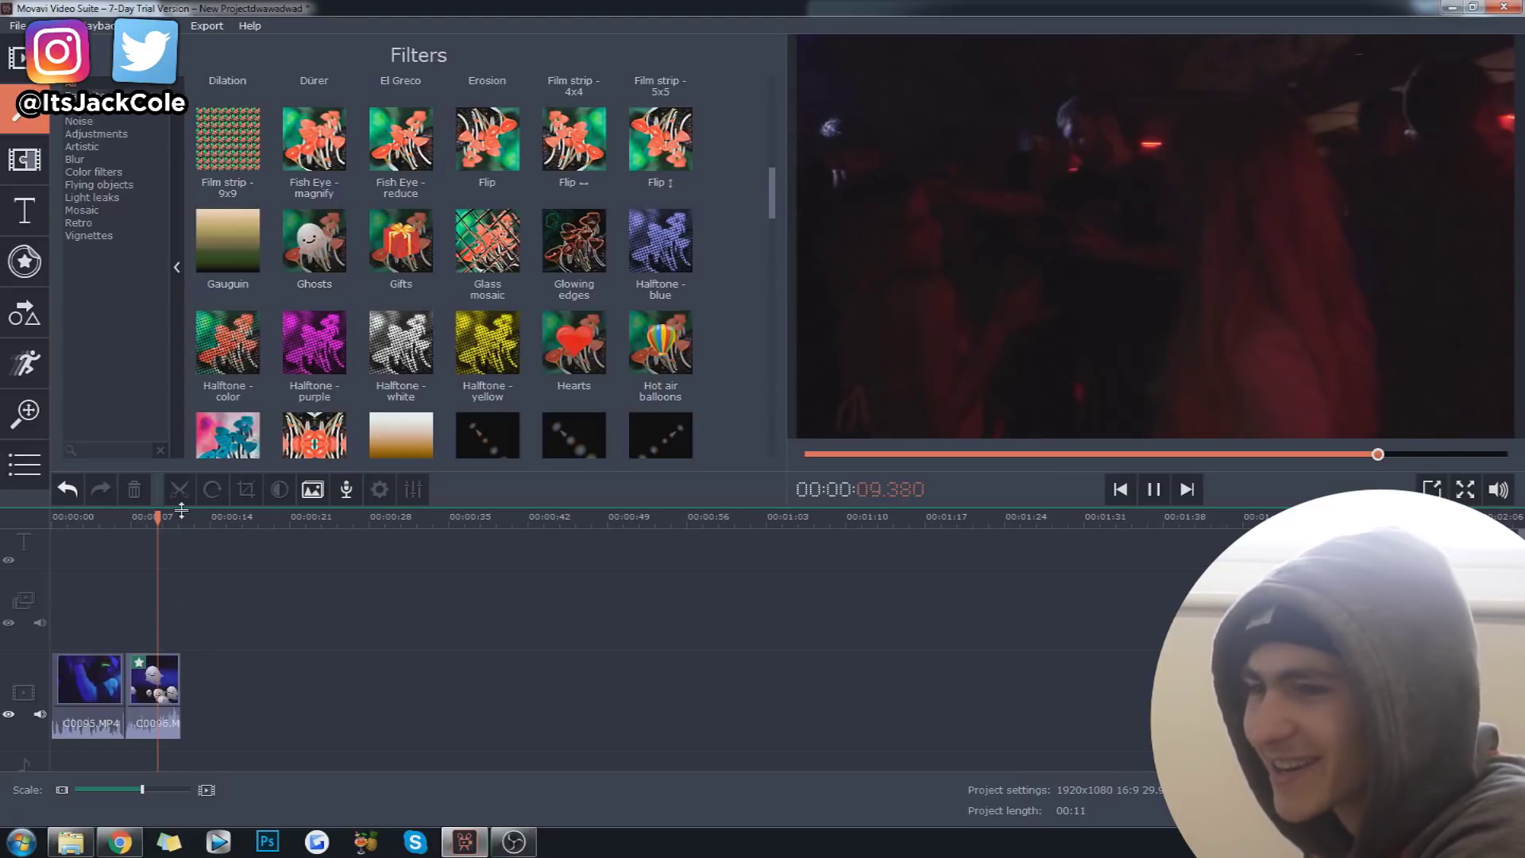
left_click_drag(156, 518, 144, 530)
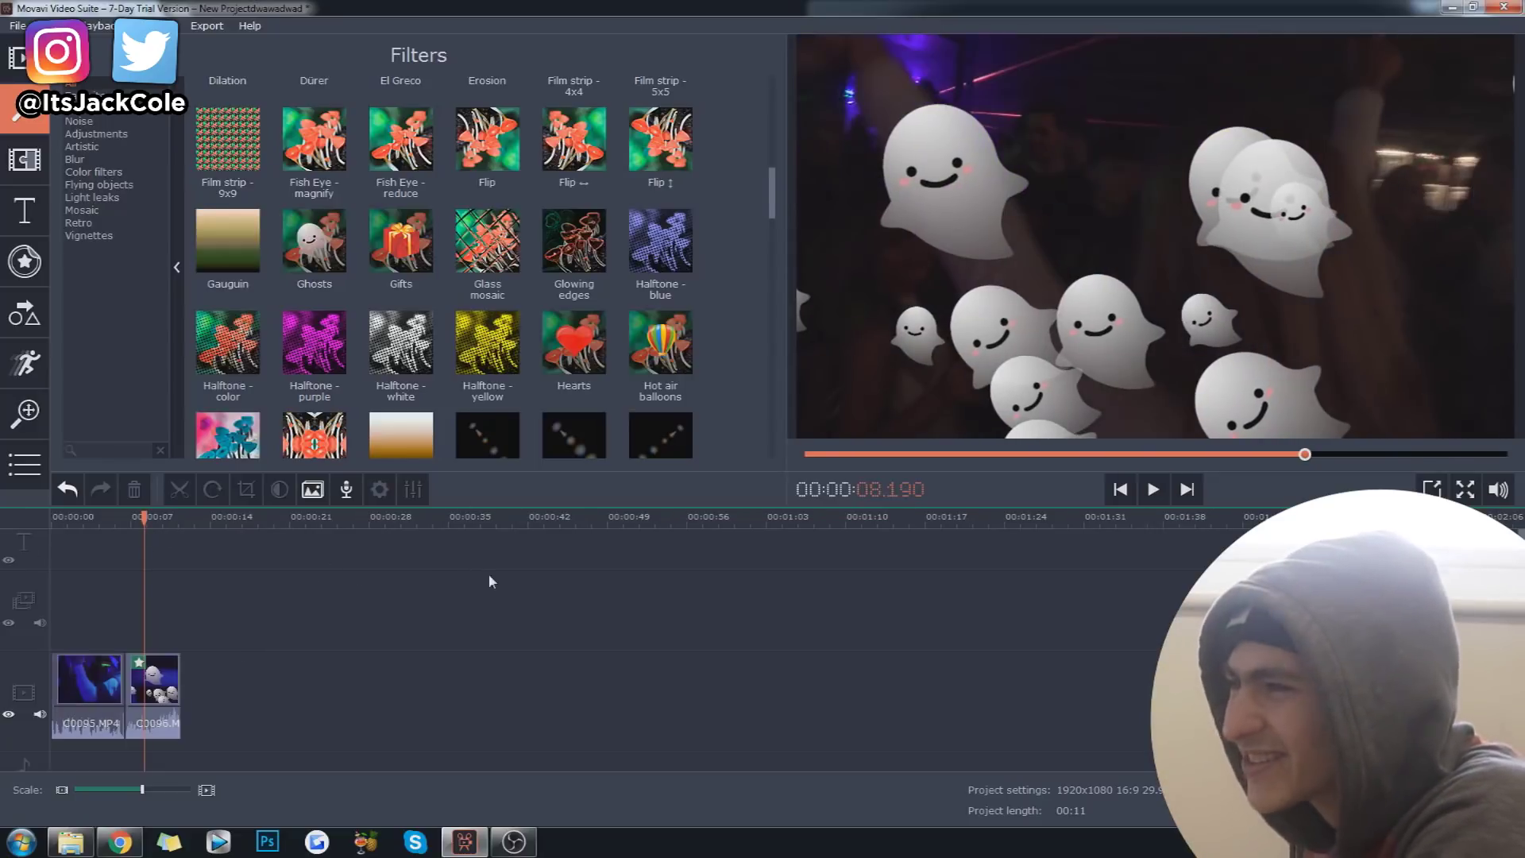
key("ctrl+z")
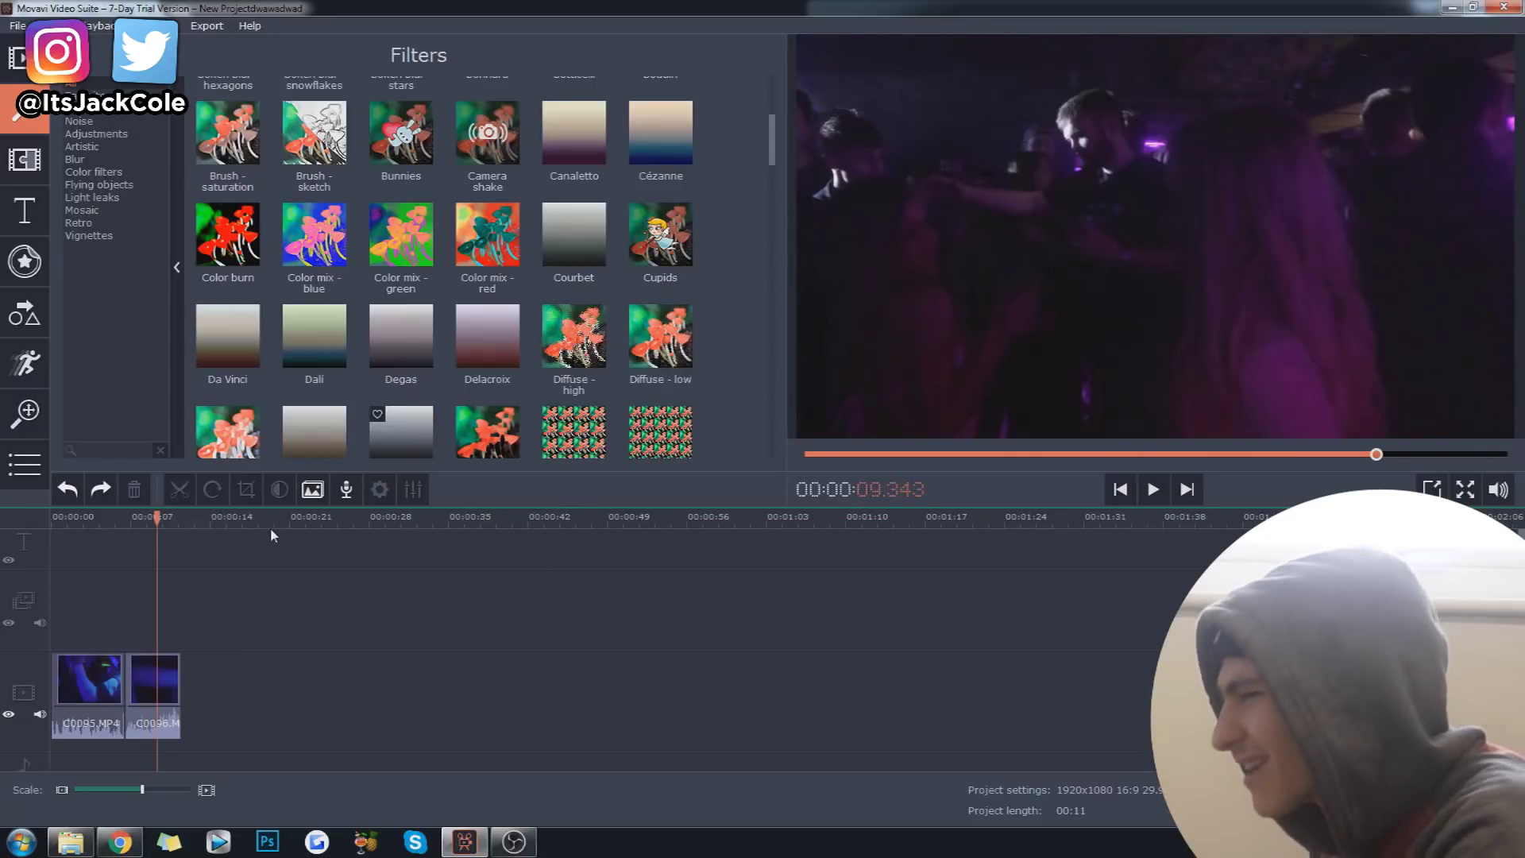
Step: Browse the filter categories (Noise, Adjustments, Blur, Color, Flying objects, Mosaic), ending on Light leaks
left_click(46, 162)
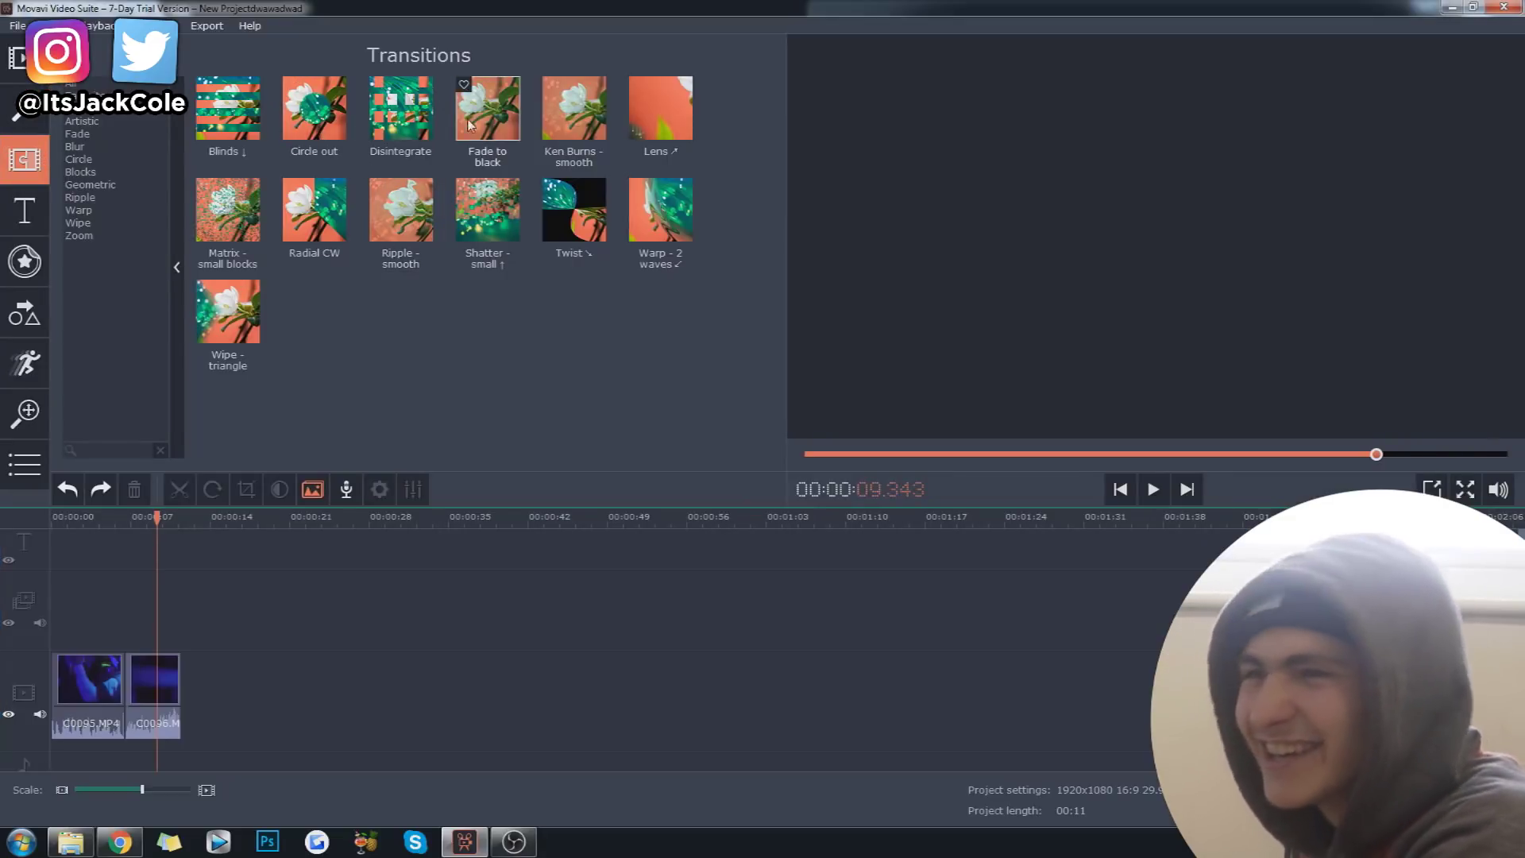
left_click(26, 111)
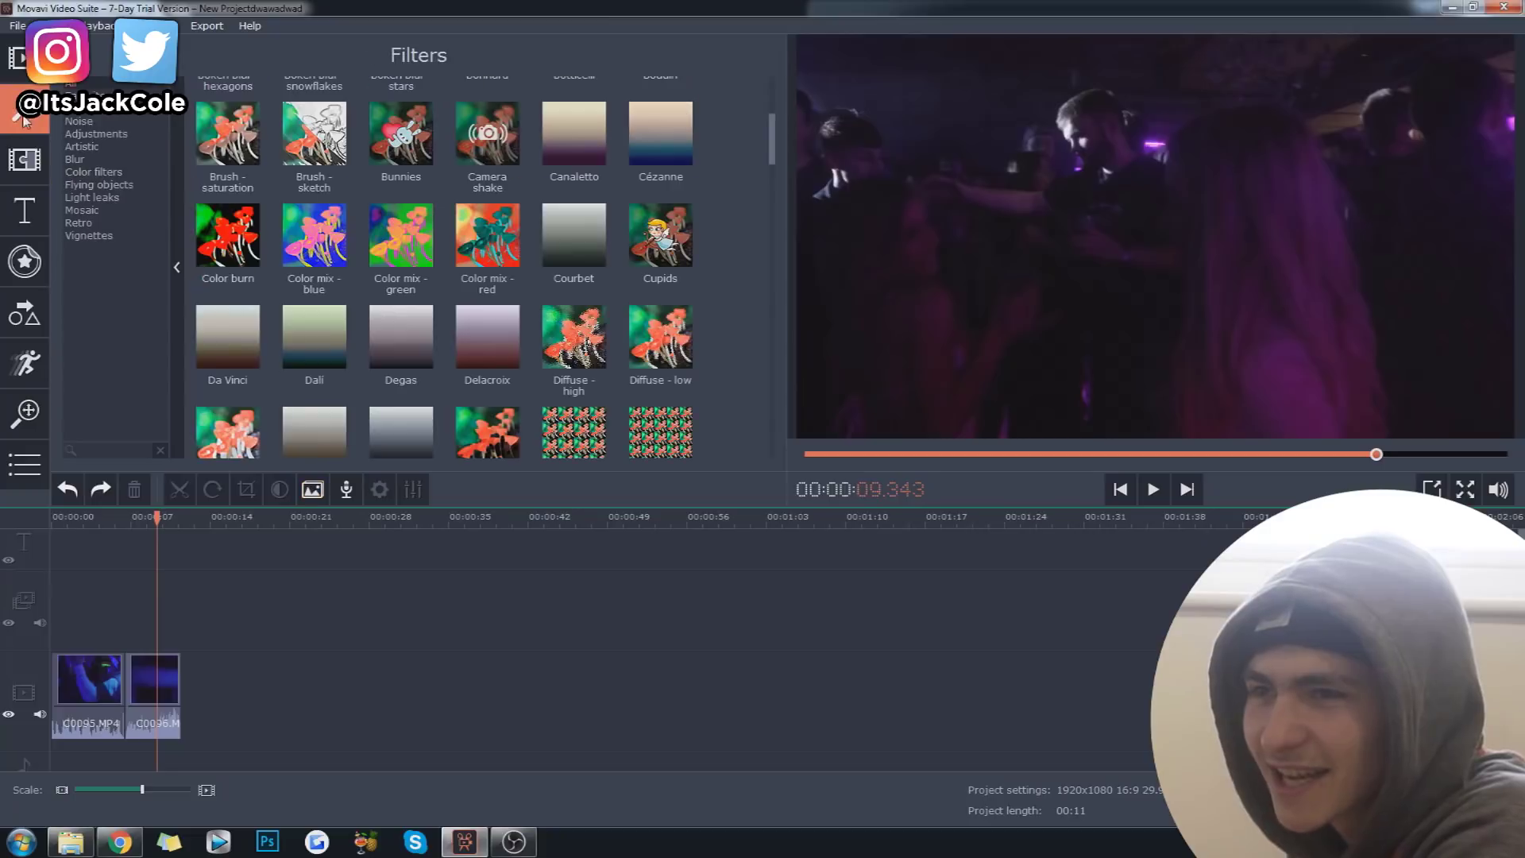
left_click(79, 121)
left_click(87, 135)
left_click(76, 159)
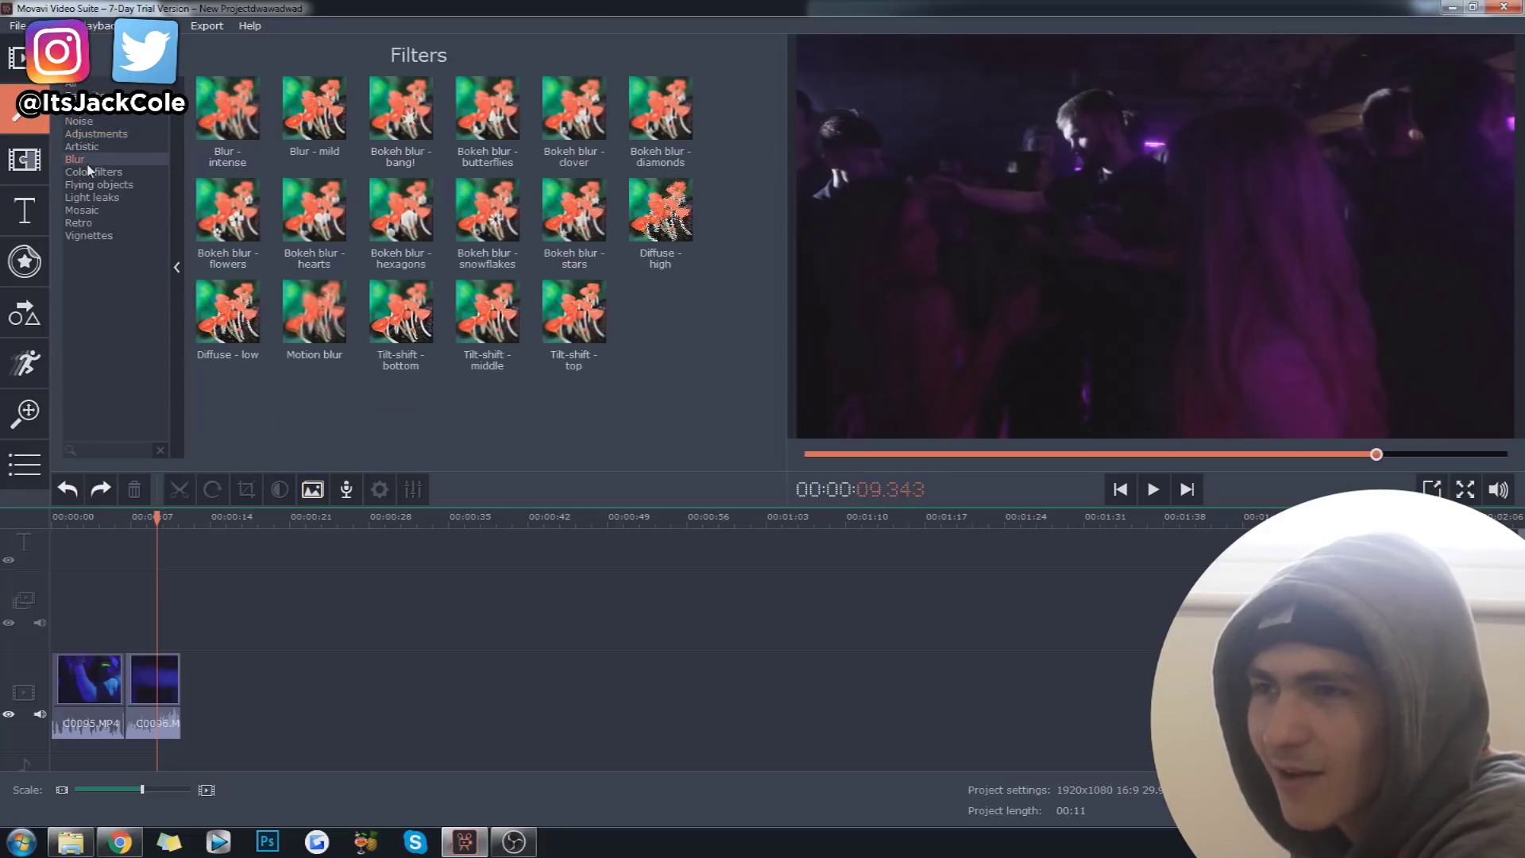
left_click(94, 173)
left_click(99, 185)
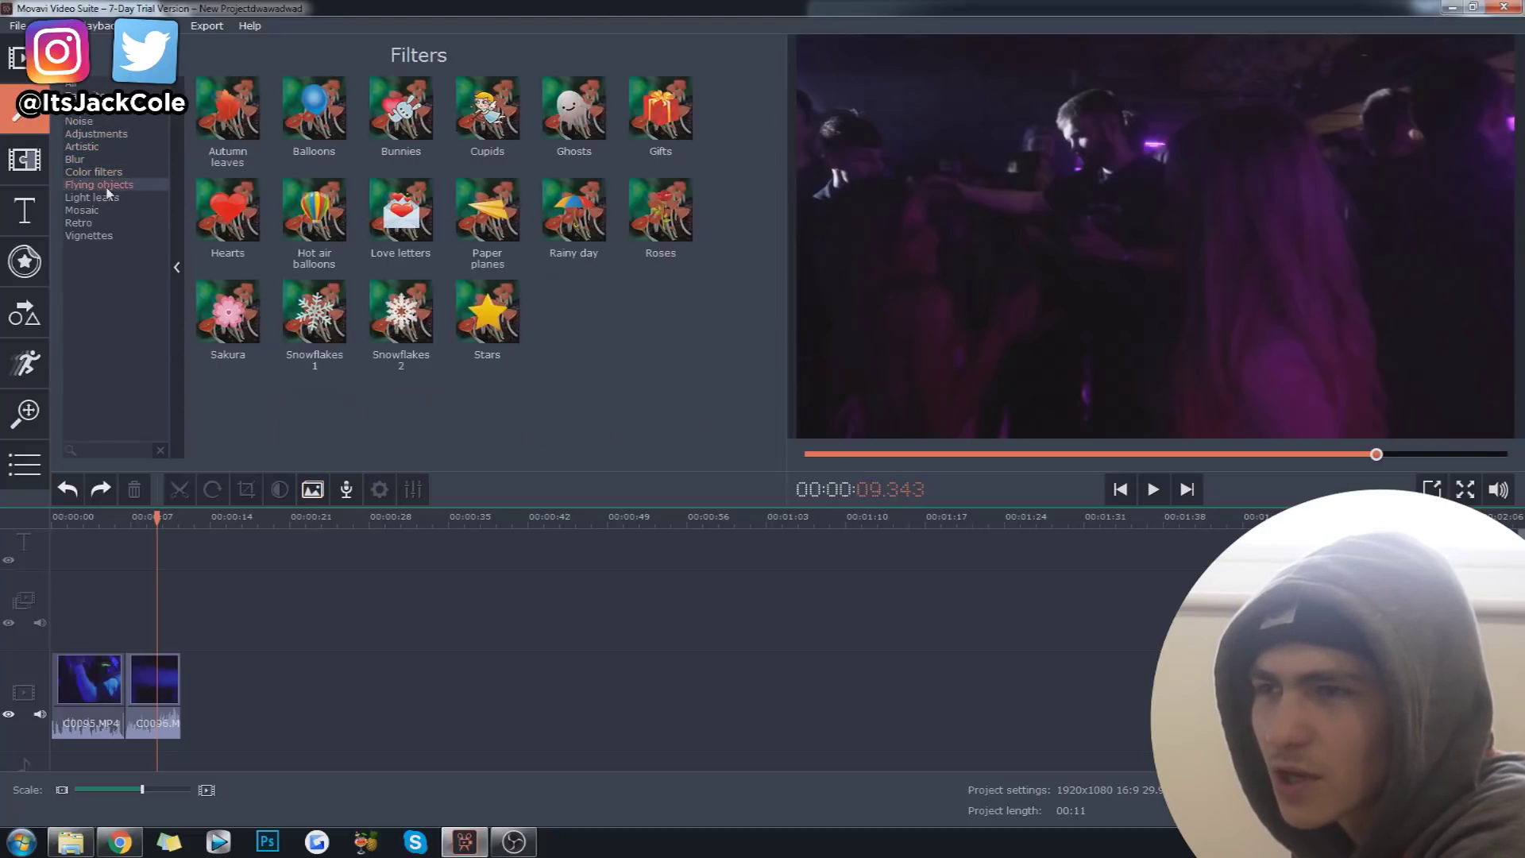
left_click(108, 212)
left_click(118, 197)
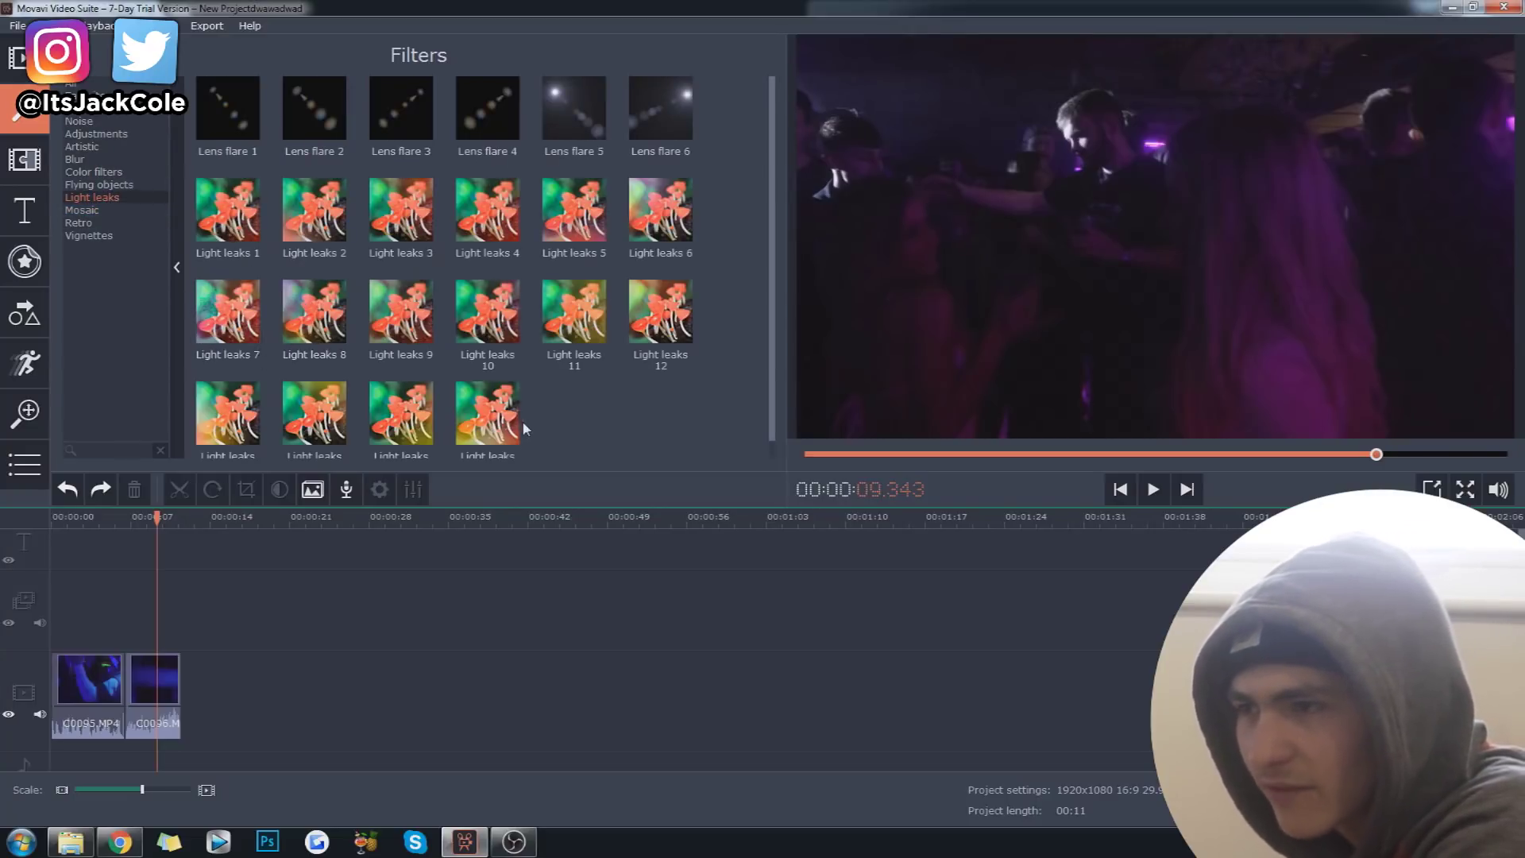
left_click_drag(479, 425, 166, 677)
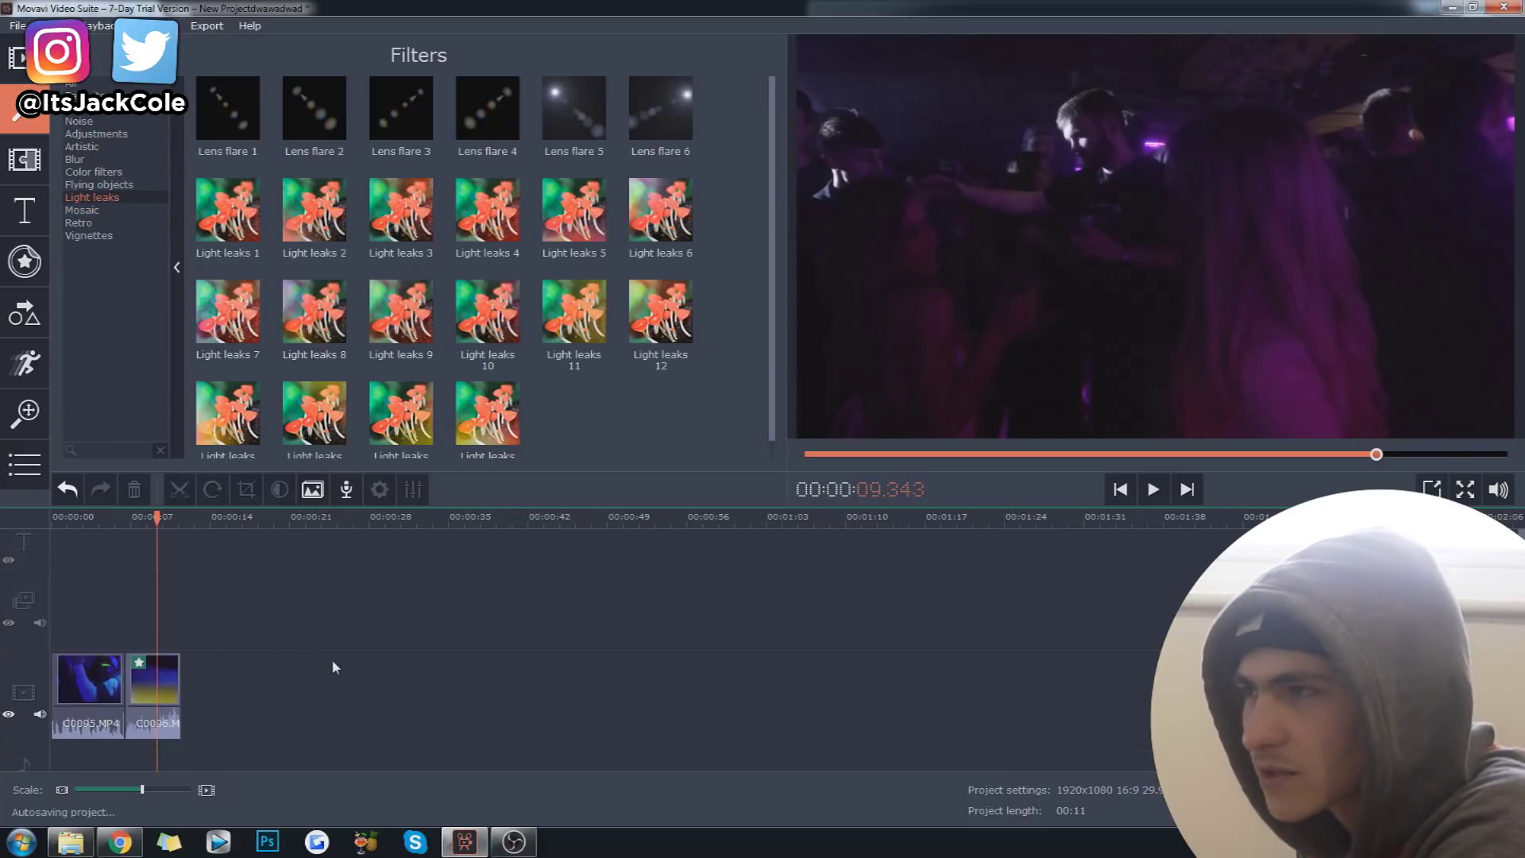
left_click_drag(156, 524, 123, 524)
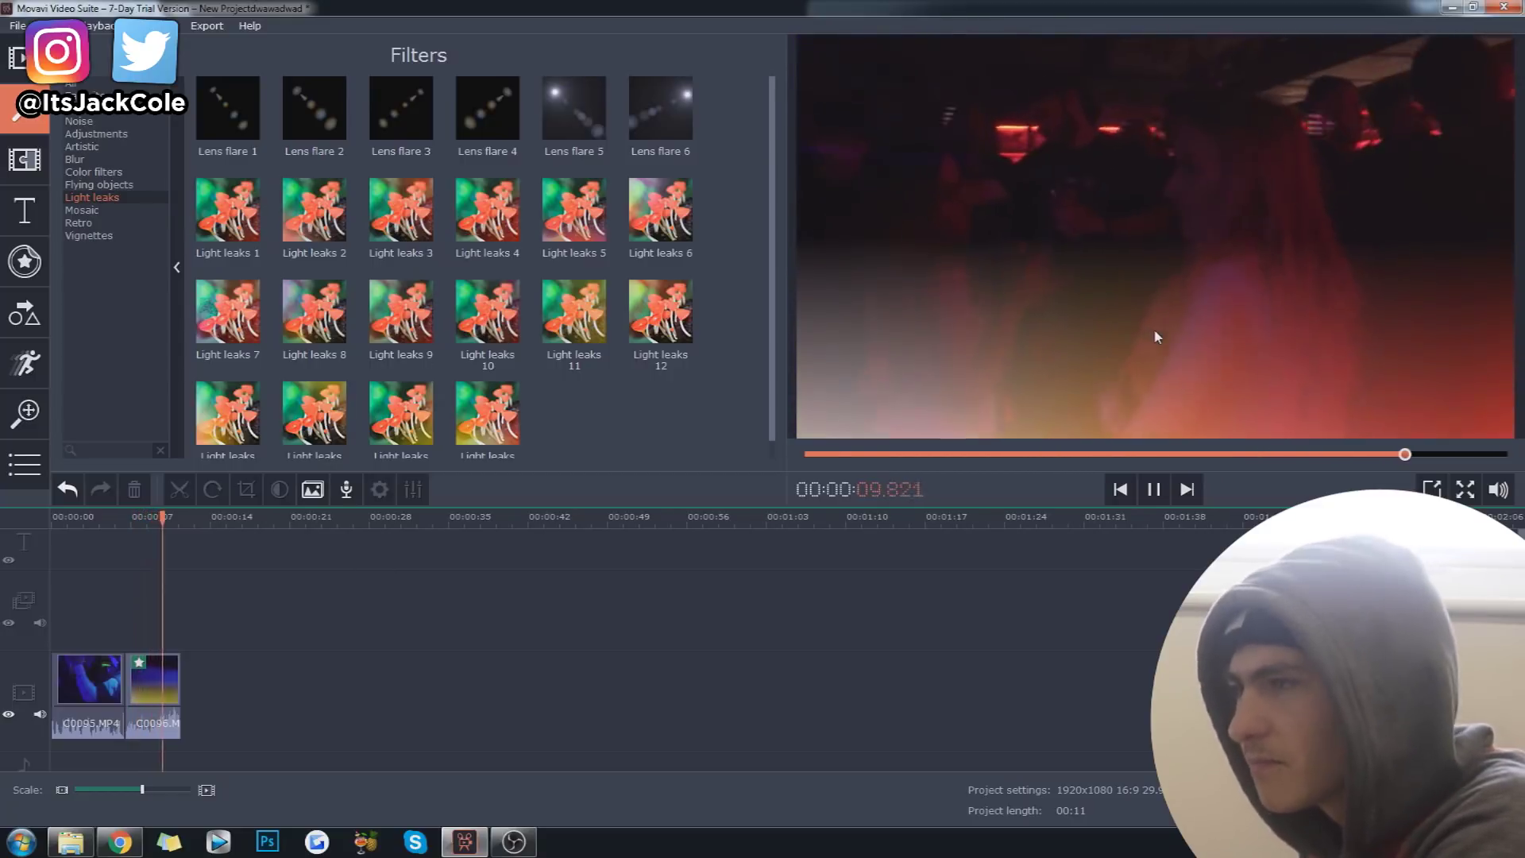
key("space")
key("ctrl+z")
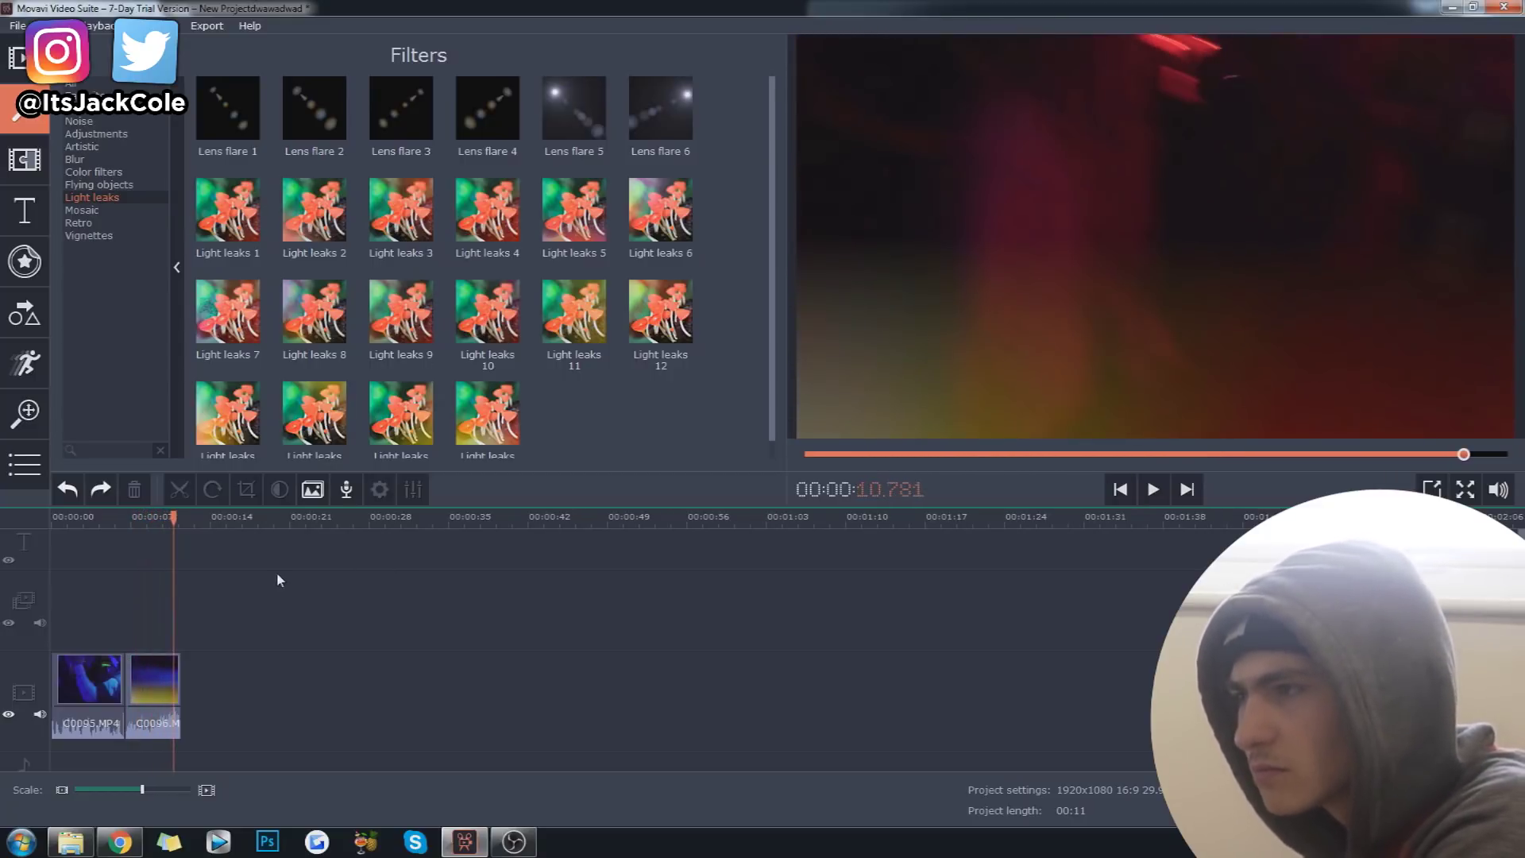
left_click(156, 517)
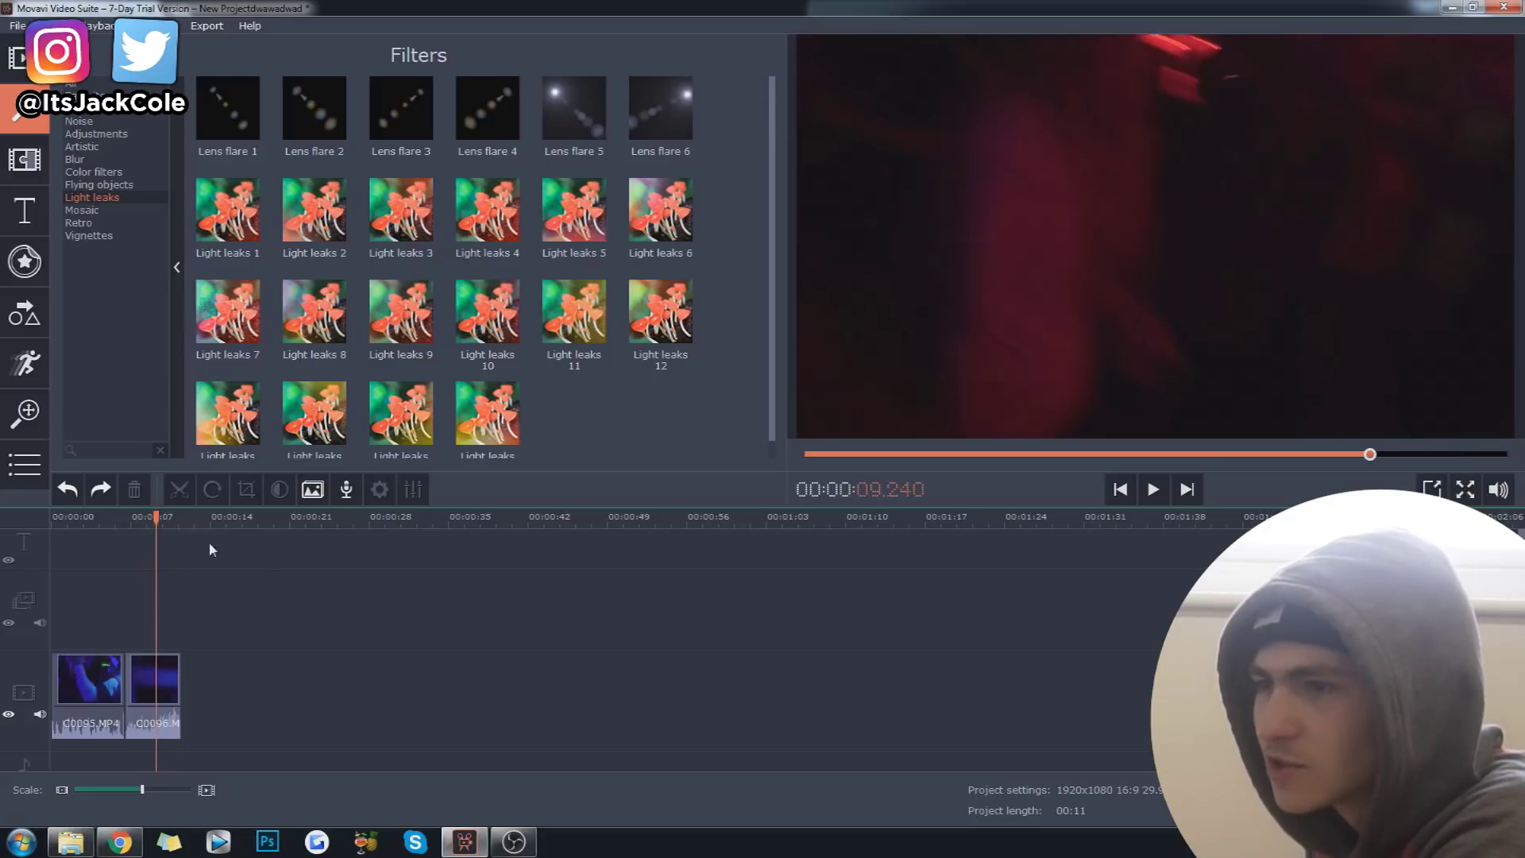
key("ctrl+s")
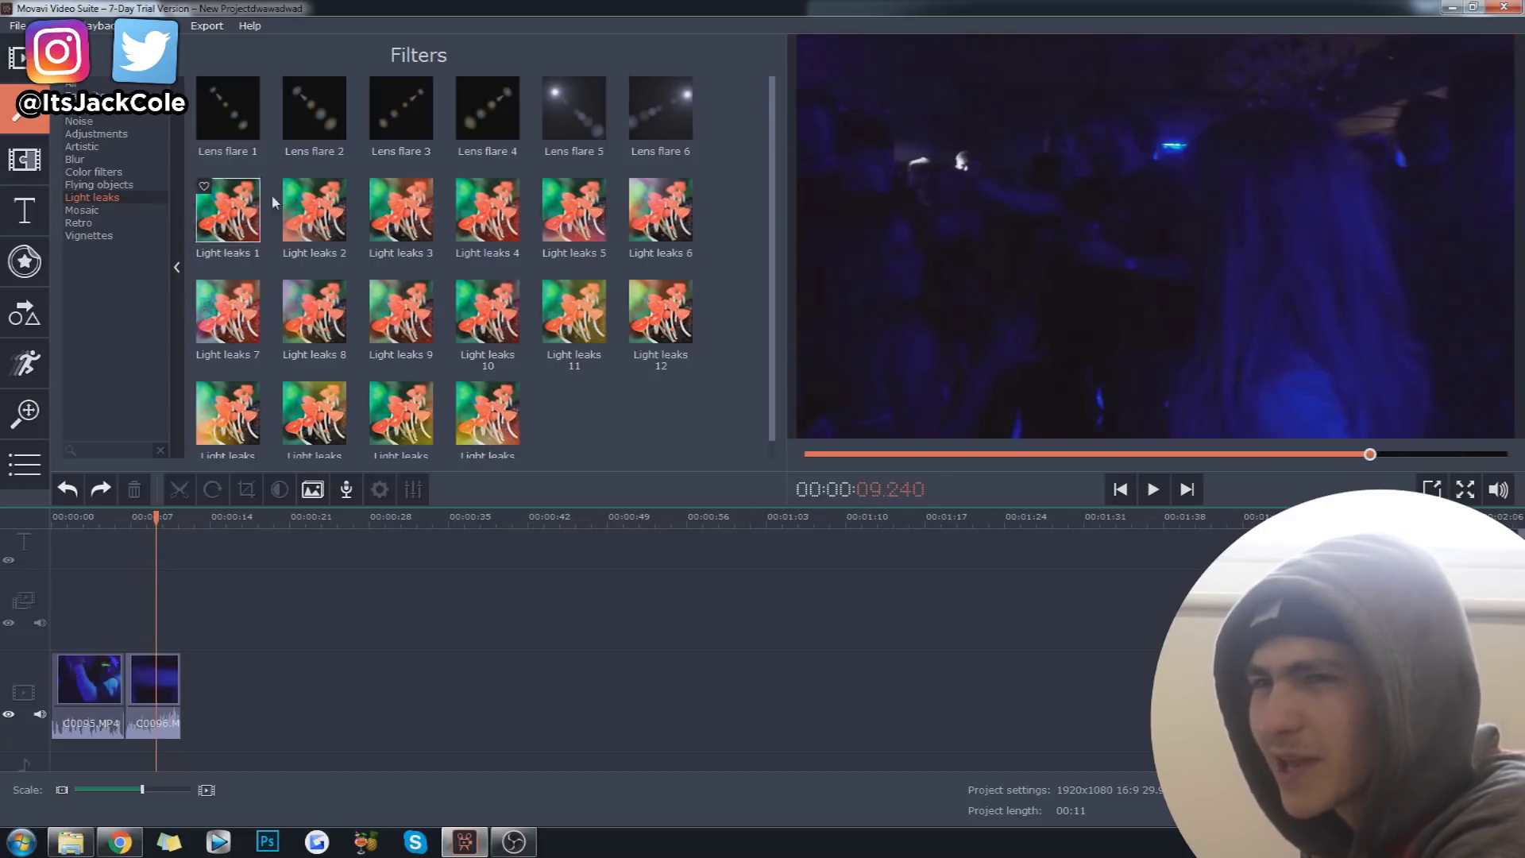
left_click(32, 152)
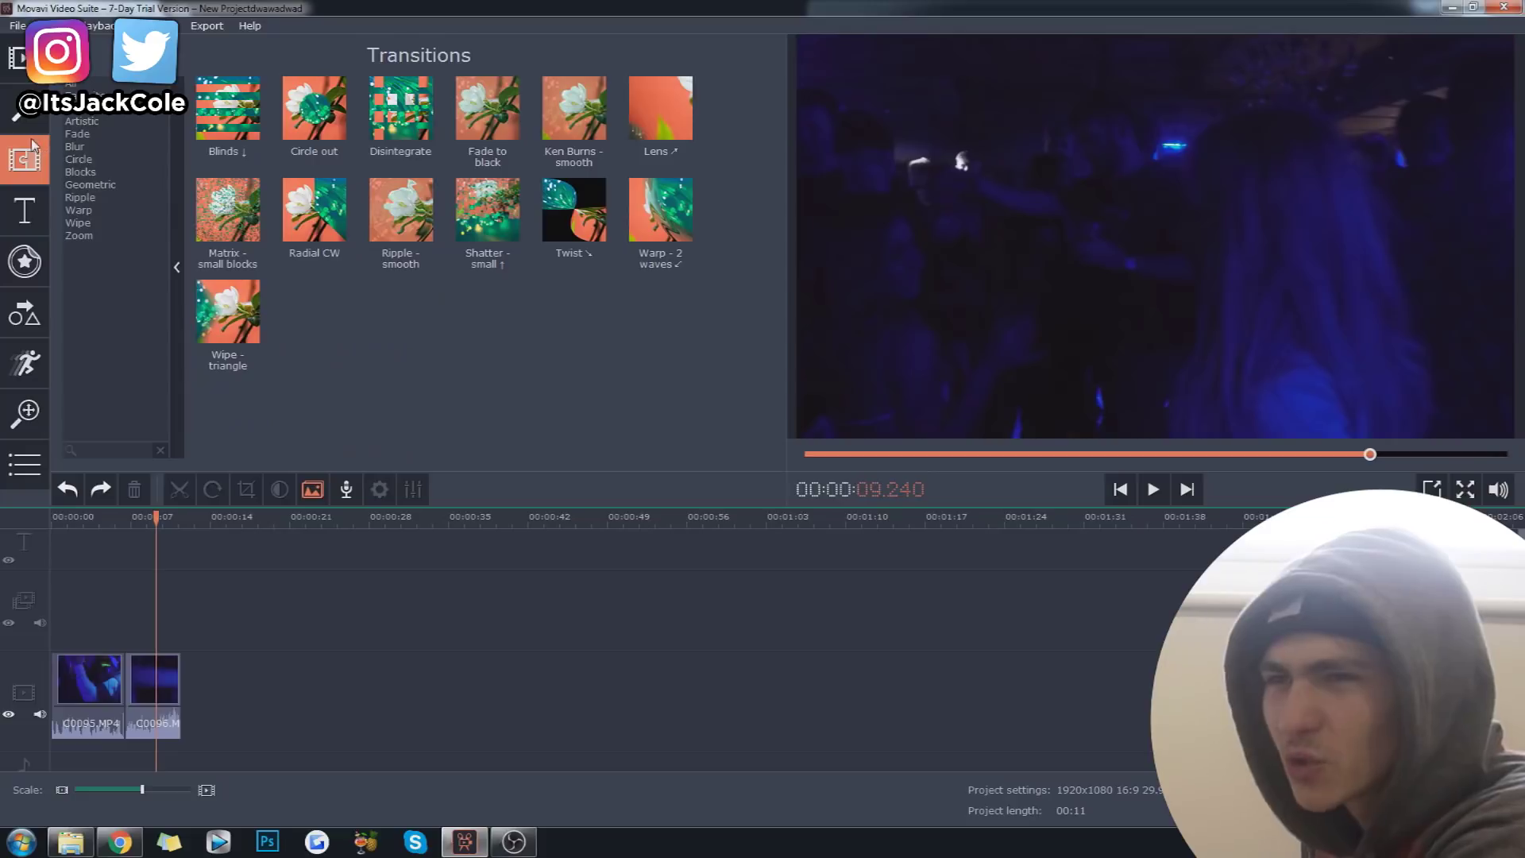
Step: Drag the Circle out transition from the full transitions list between C0095 and C0096
left_click(98, 121)
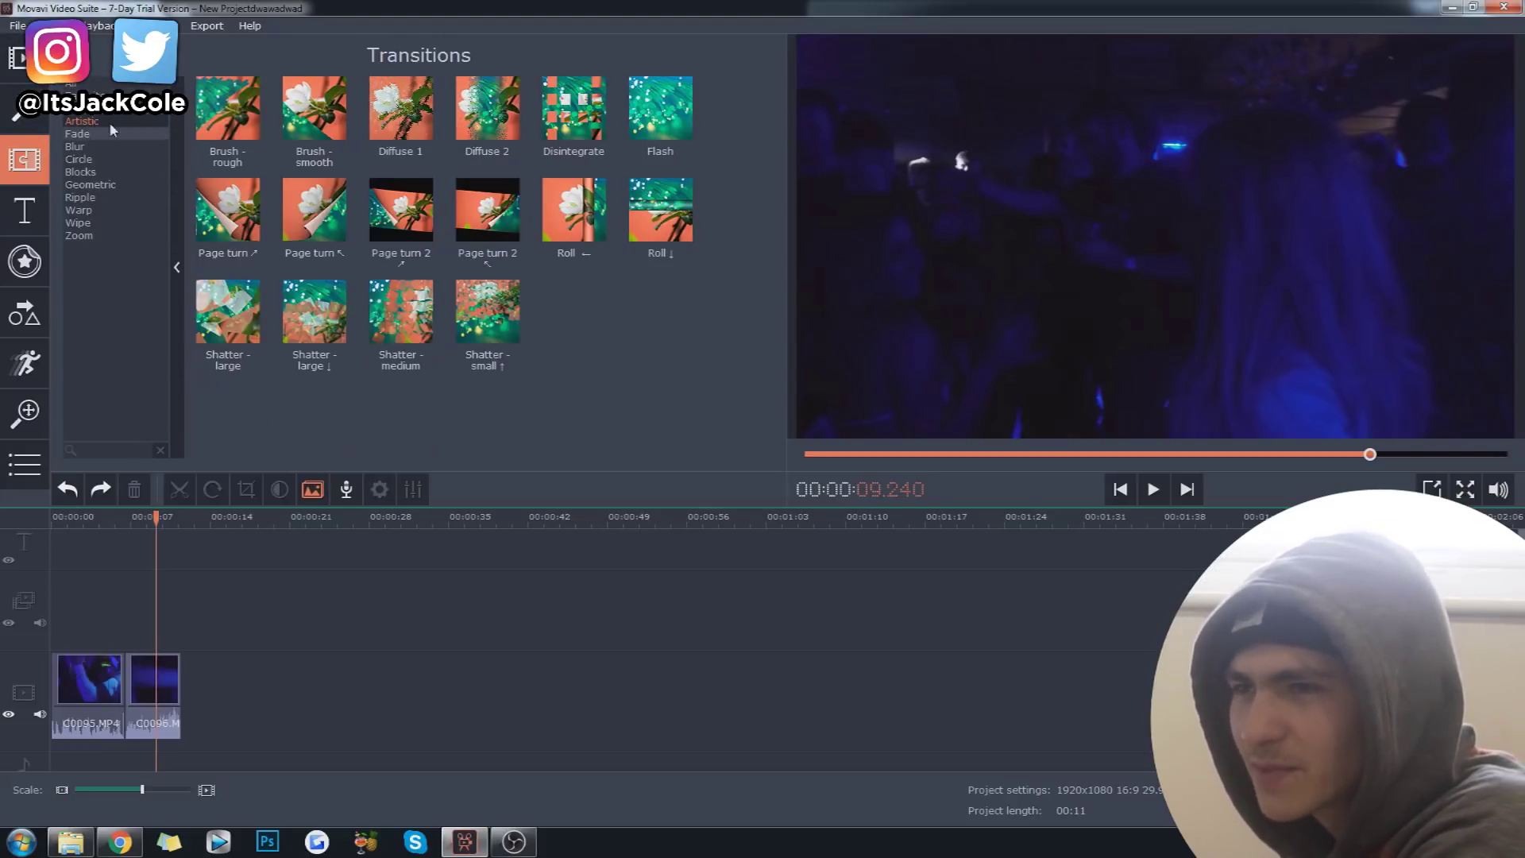
left_click(80, 95)
left_click(79, 108)
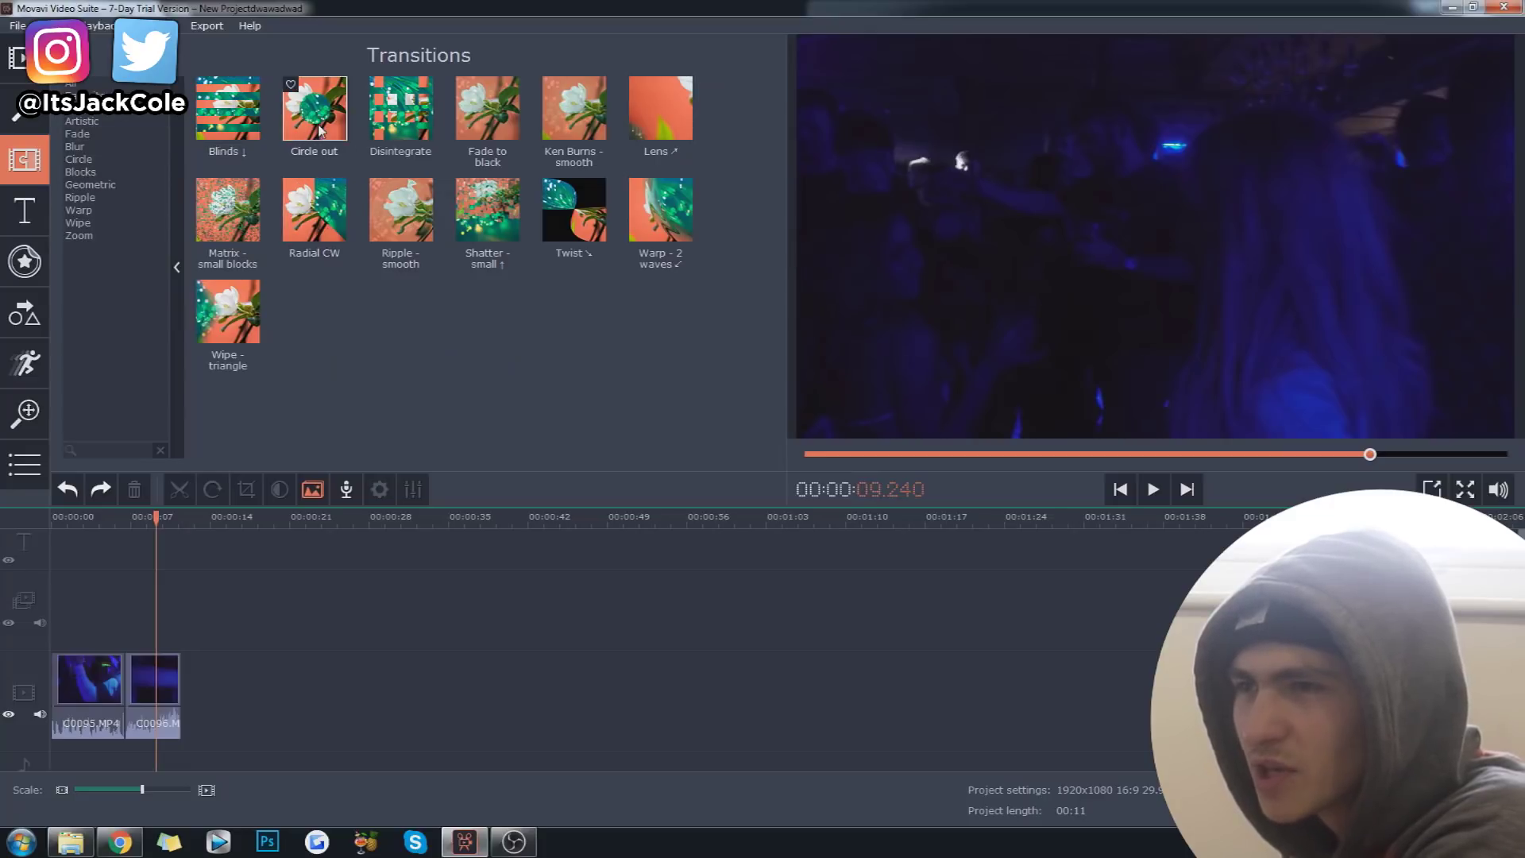
left_click_drag(300, 132, 127, 680)
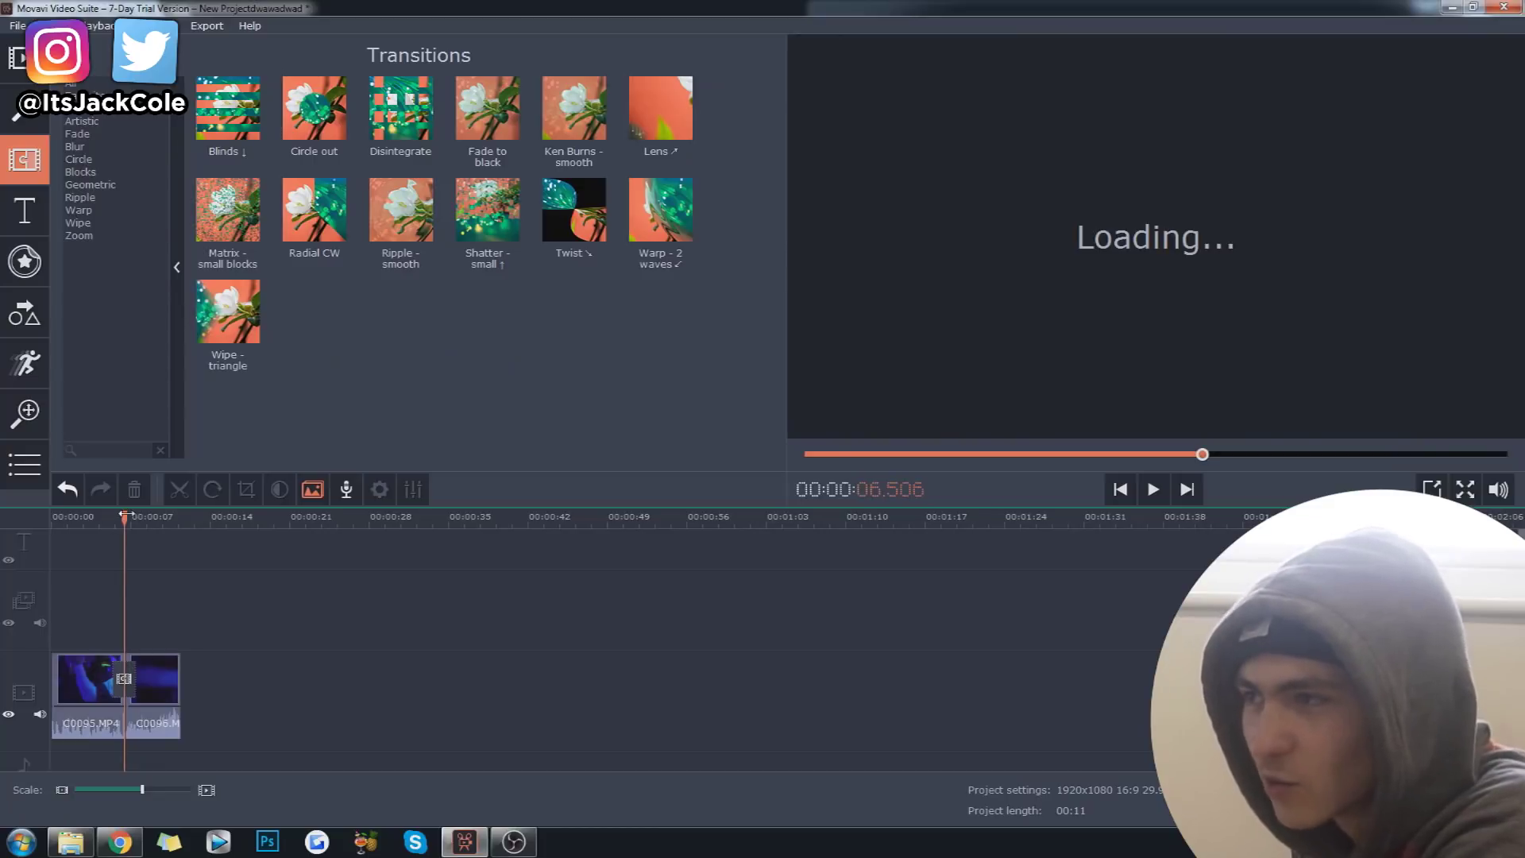
Step: Preview the Circle out transition and open its Transition Properties, showing a 2-second duration
left_click_drag(123, 517, 99, 517)
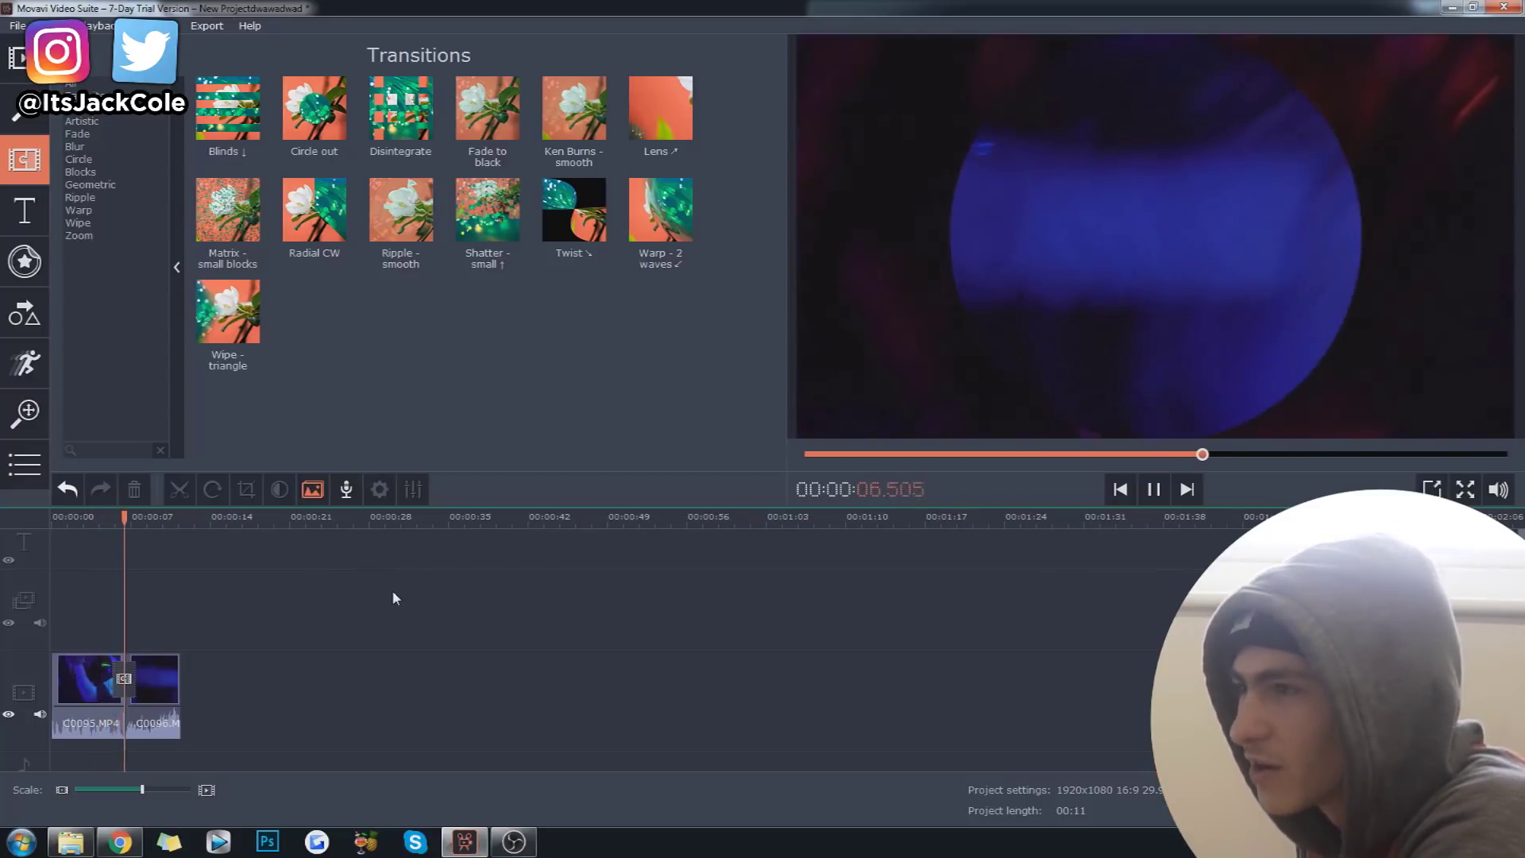
key("space")
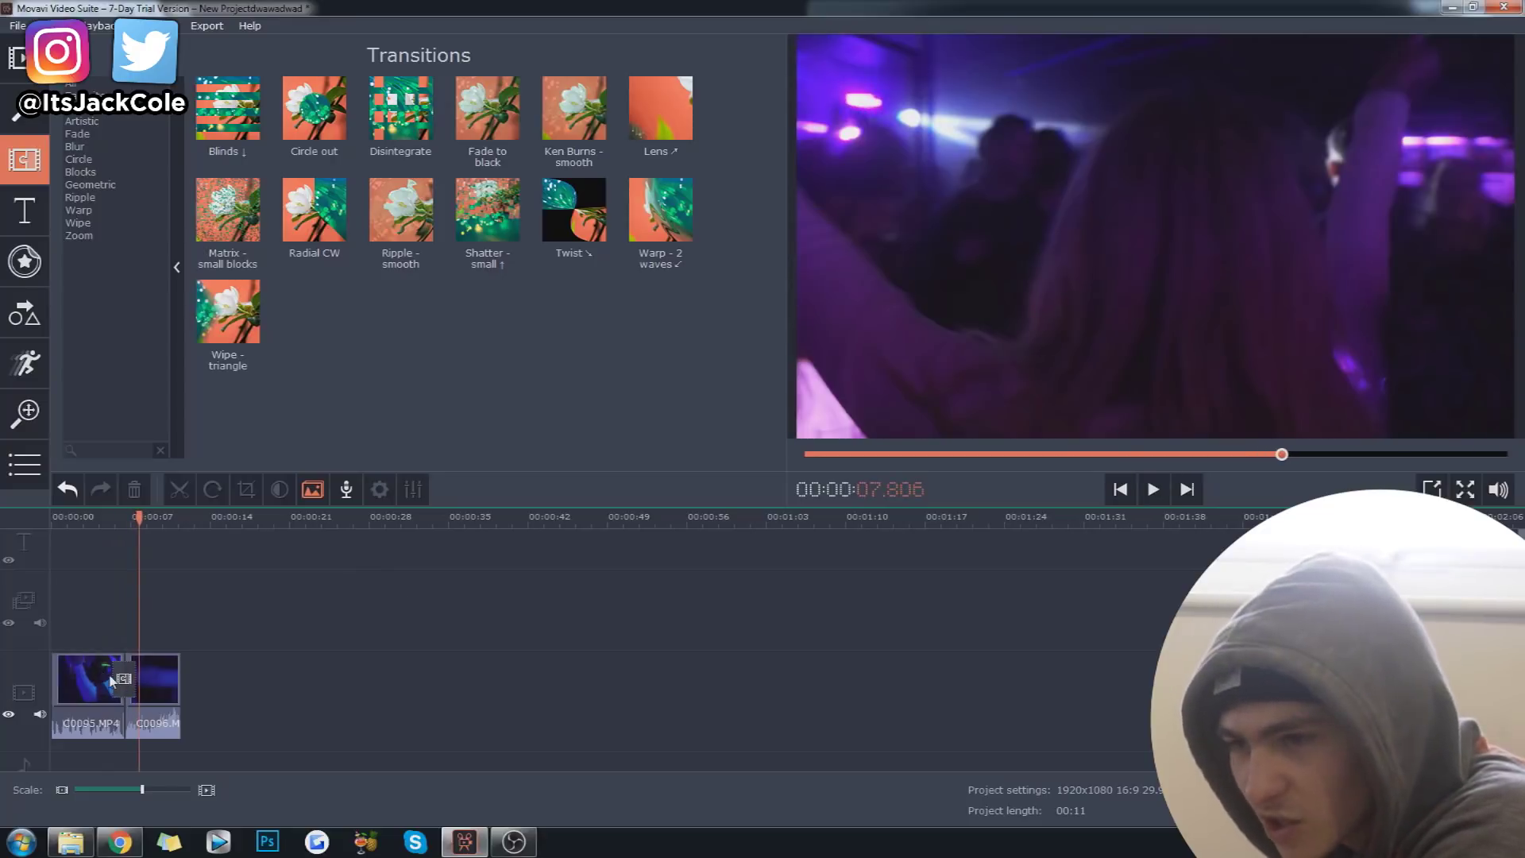
left_click_drag(139, 518, 125, 518)
double_click(124, 679)
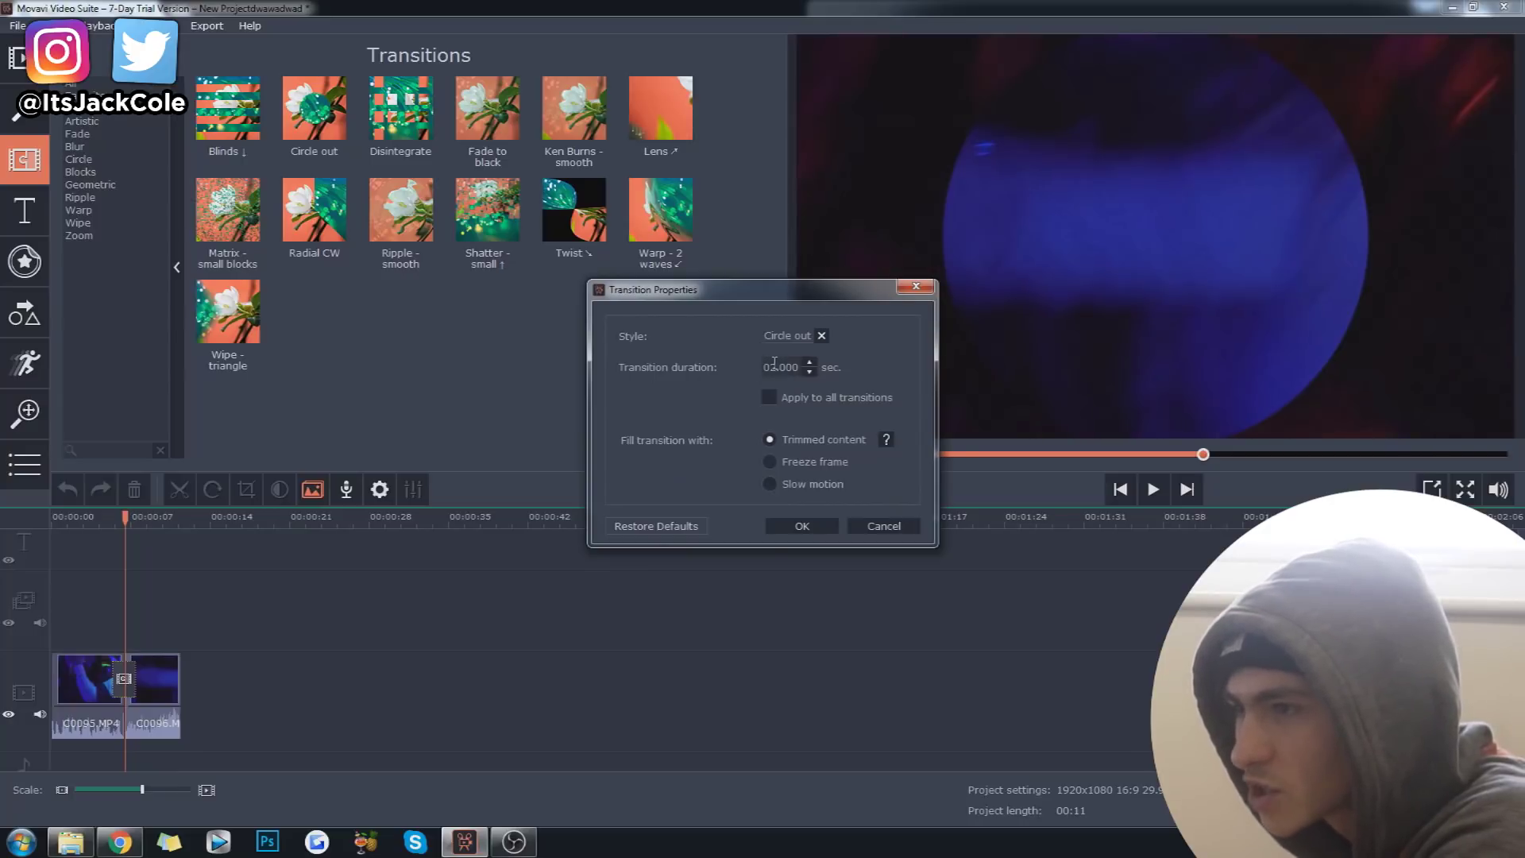
Step: Shorten the Circle out transition to 1 second and preview it
key("BackSpace")
type("1")
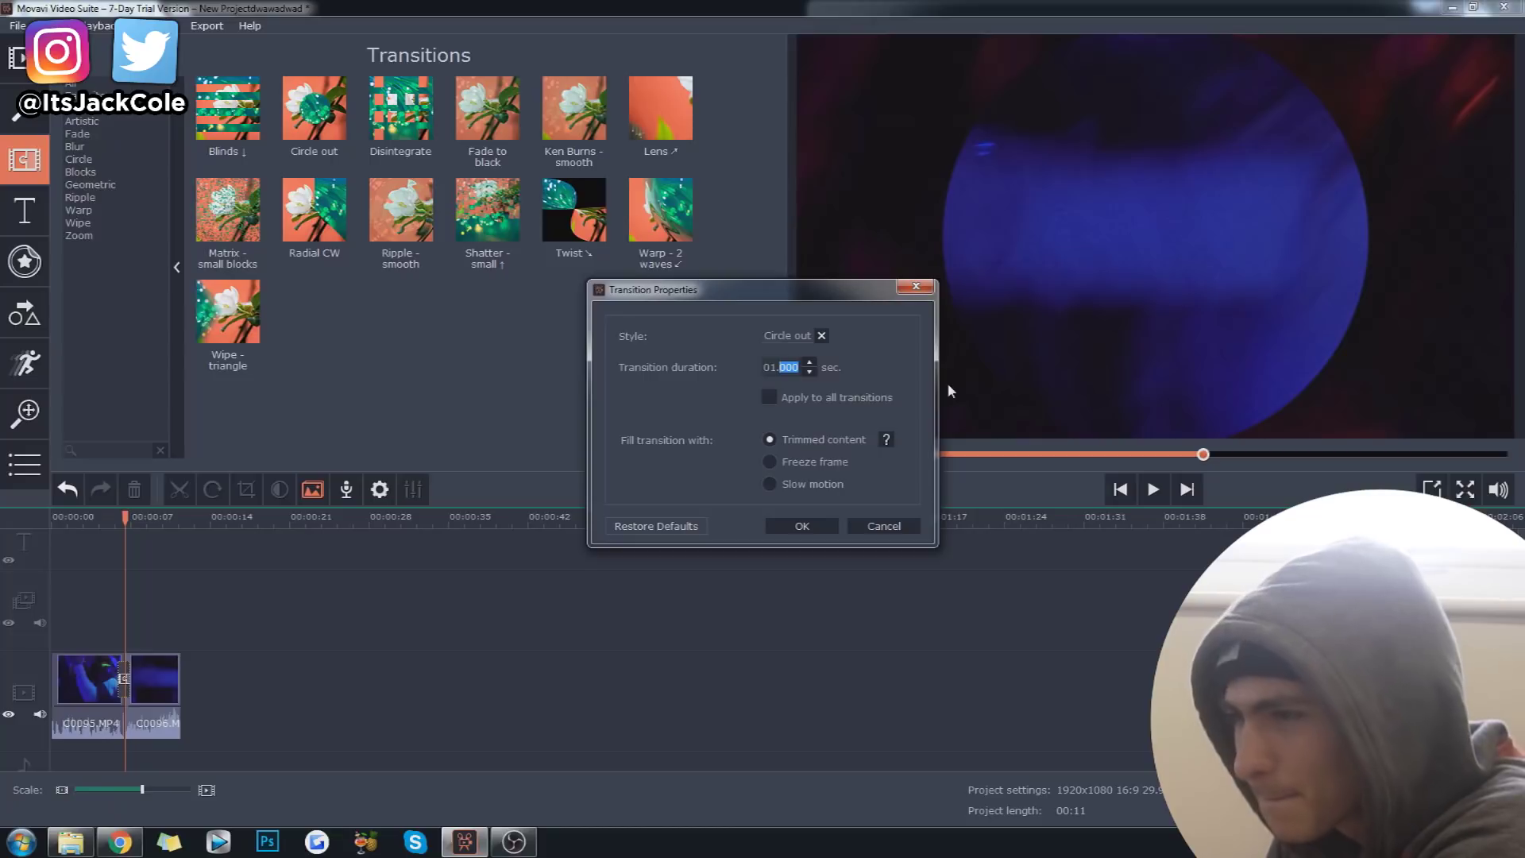
key("Return")
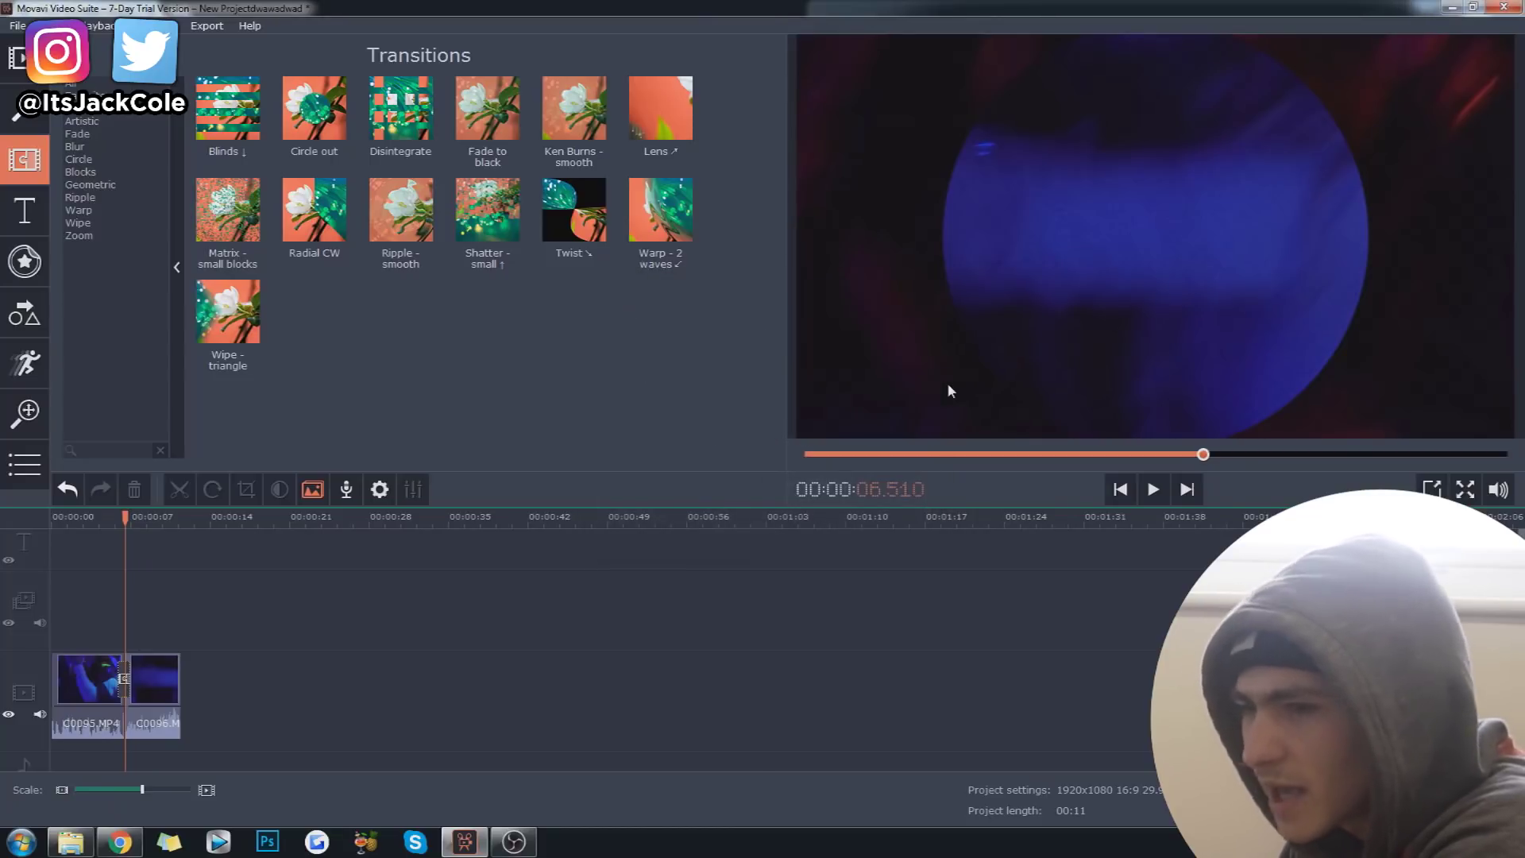
left_click(106, 518)
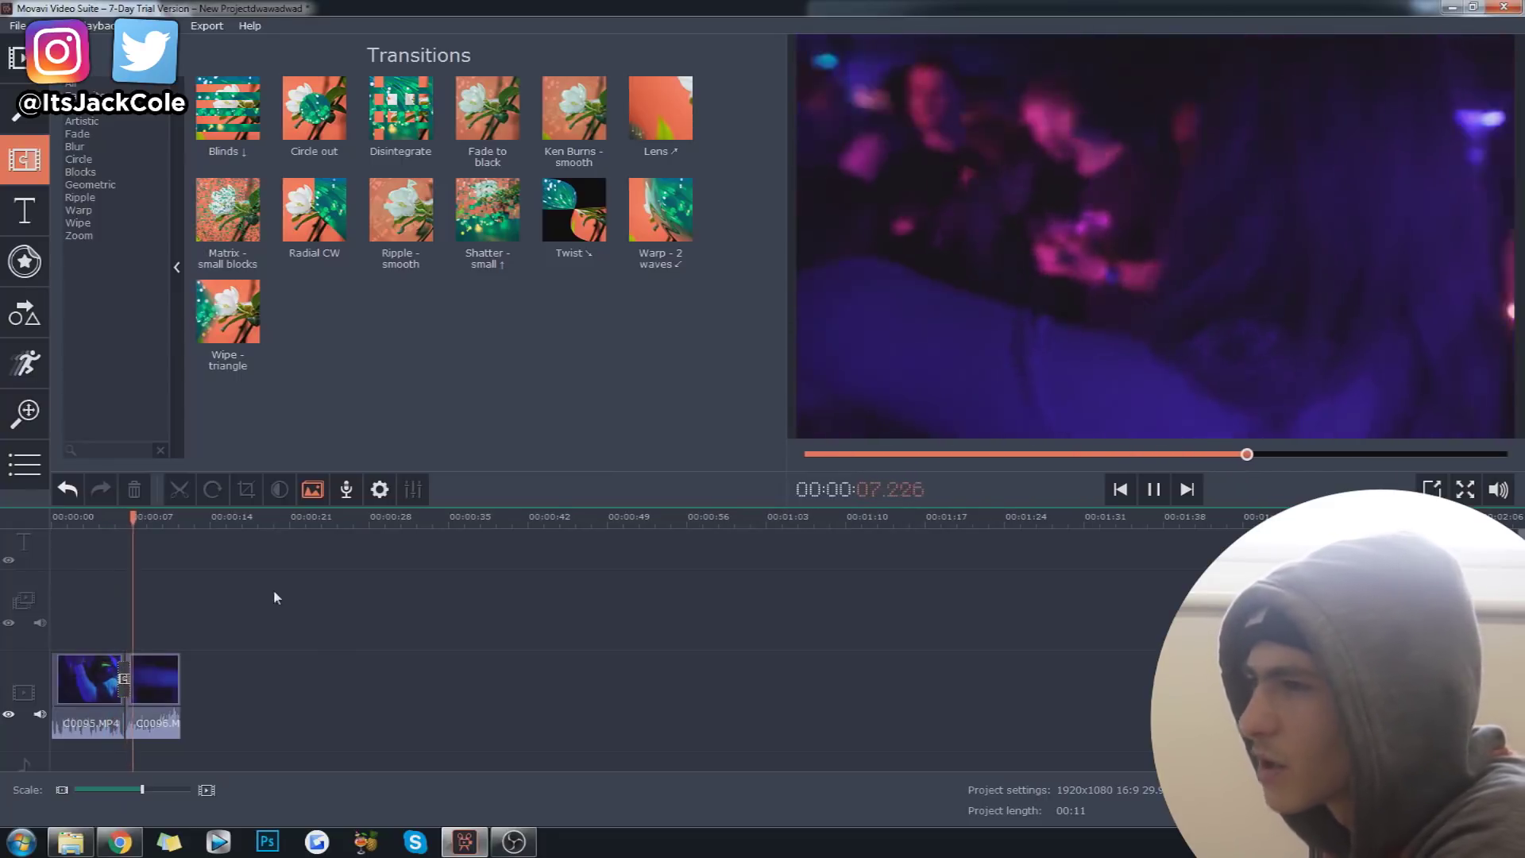
key("space")
left_click(135, 524)
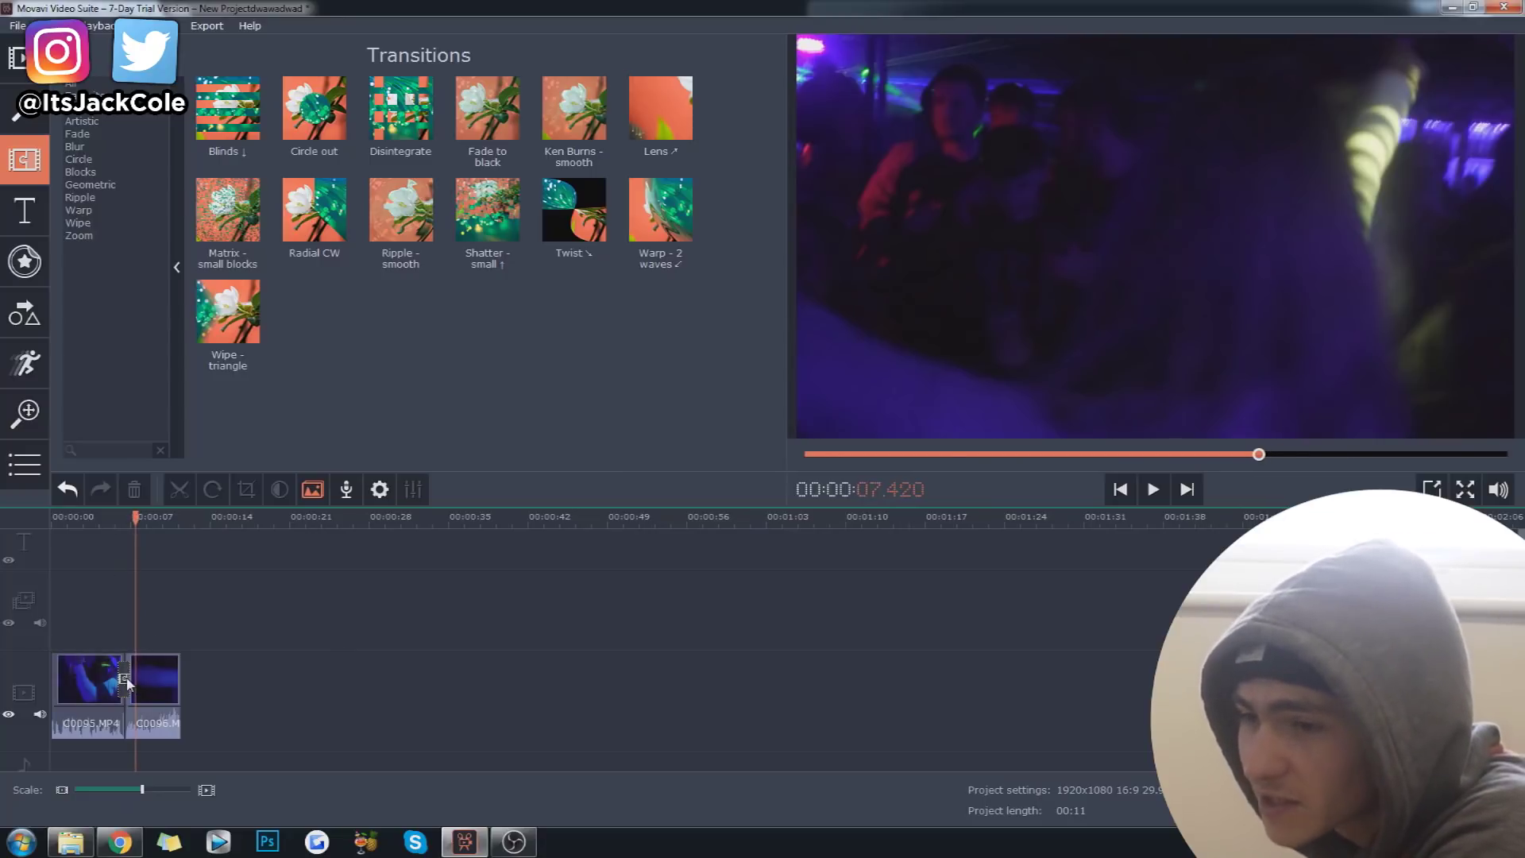
Step: Change the Circle out transition duration to 0.5 seconds
double_click(126, 680)
triple_click(795, 368)
type(".5")
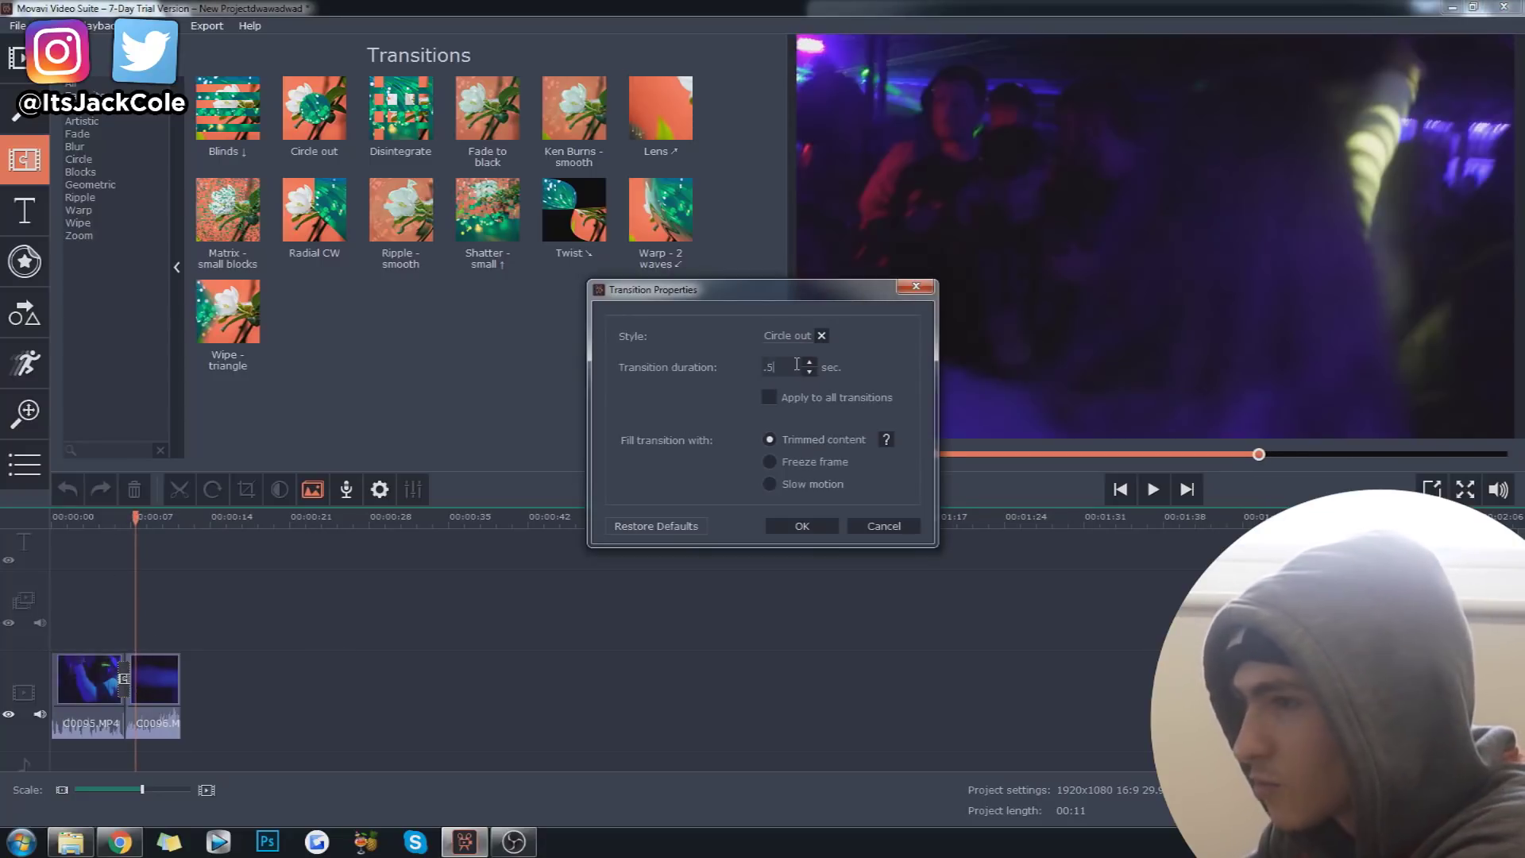
key("Return")
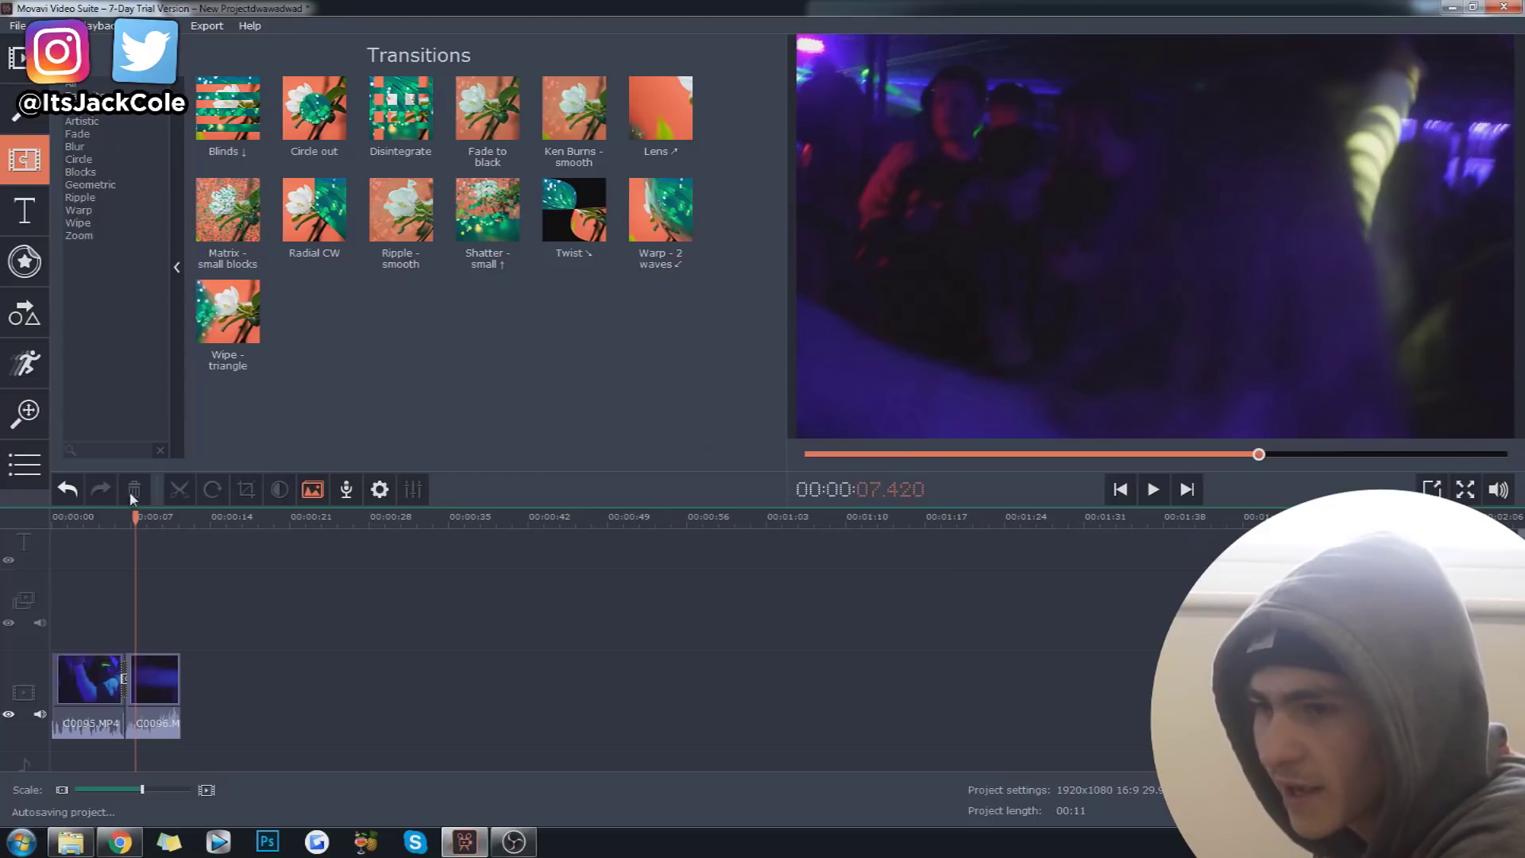
Step: Preview the half-second transition from about 5.6 seconds, then open the Titles library
left_click(111, 515)
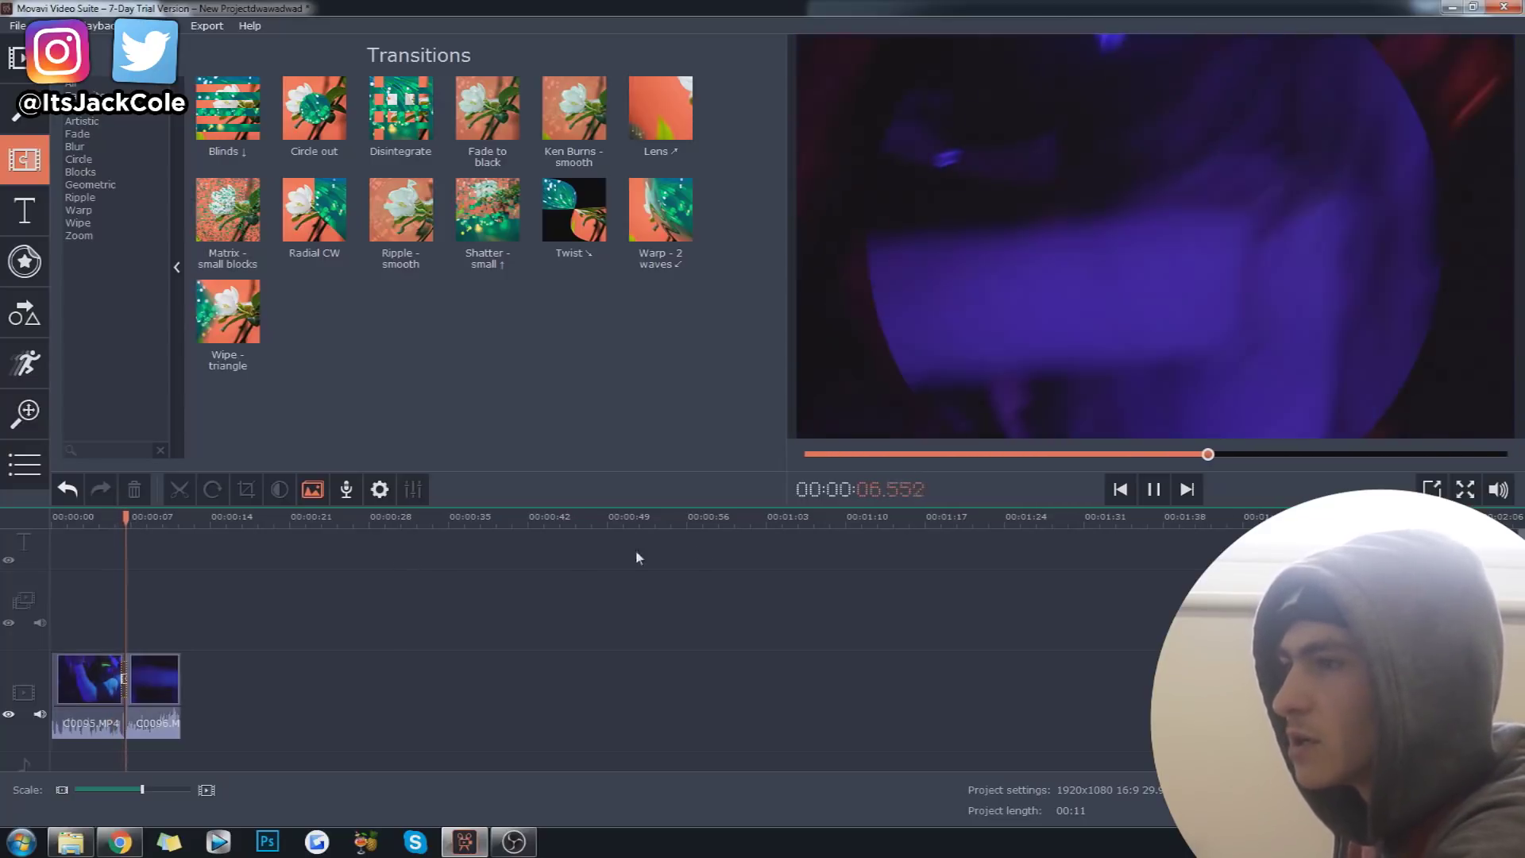
key("space")
left_click_drag(131, 517, 112, 517)
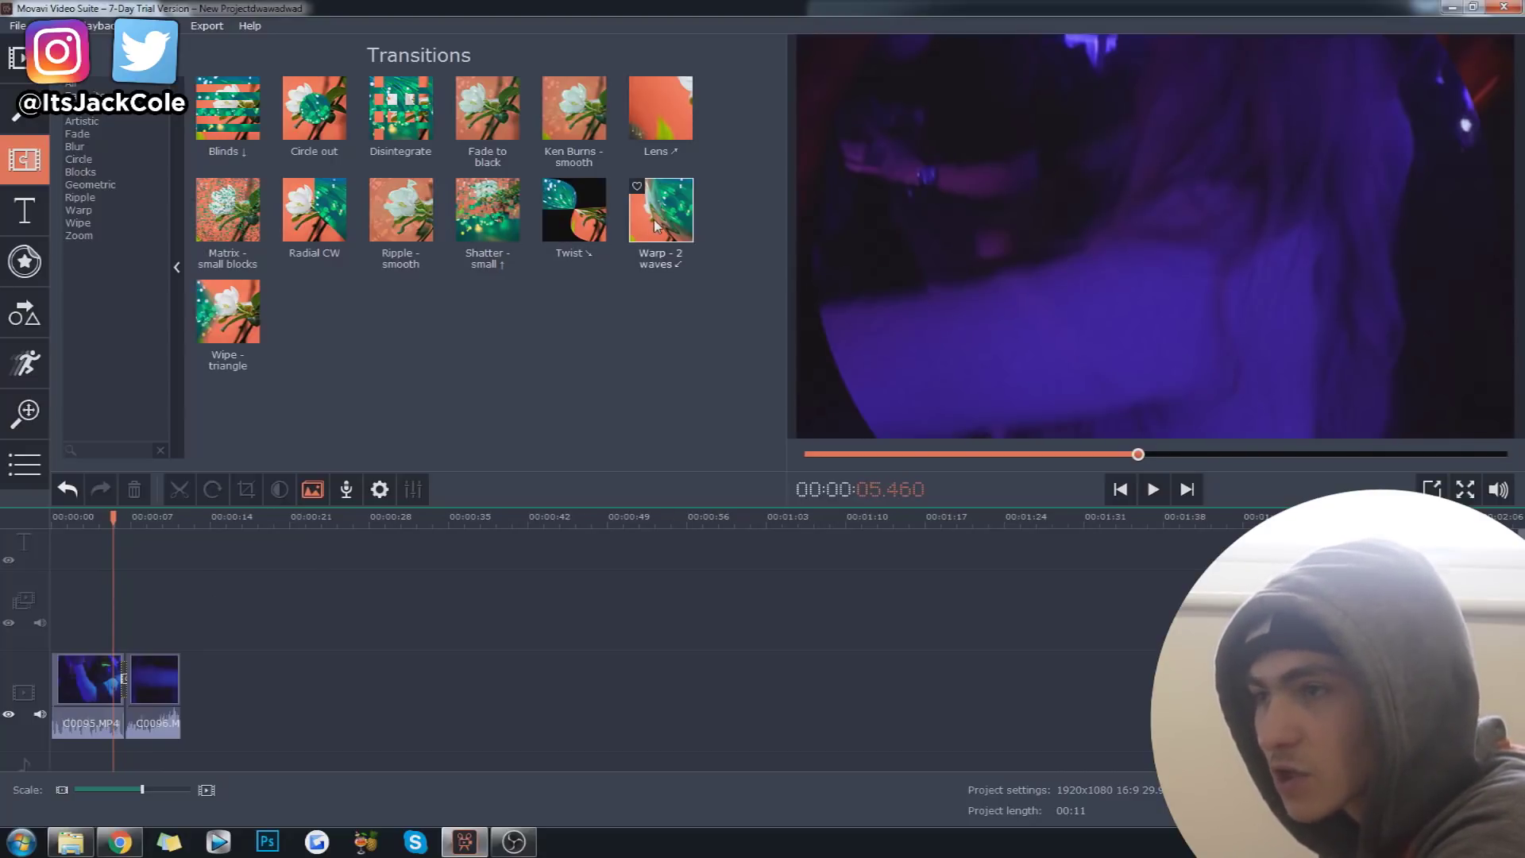
key("space")
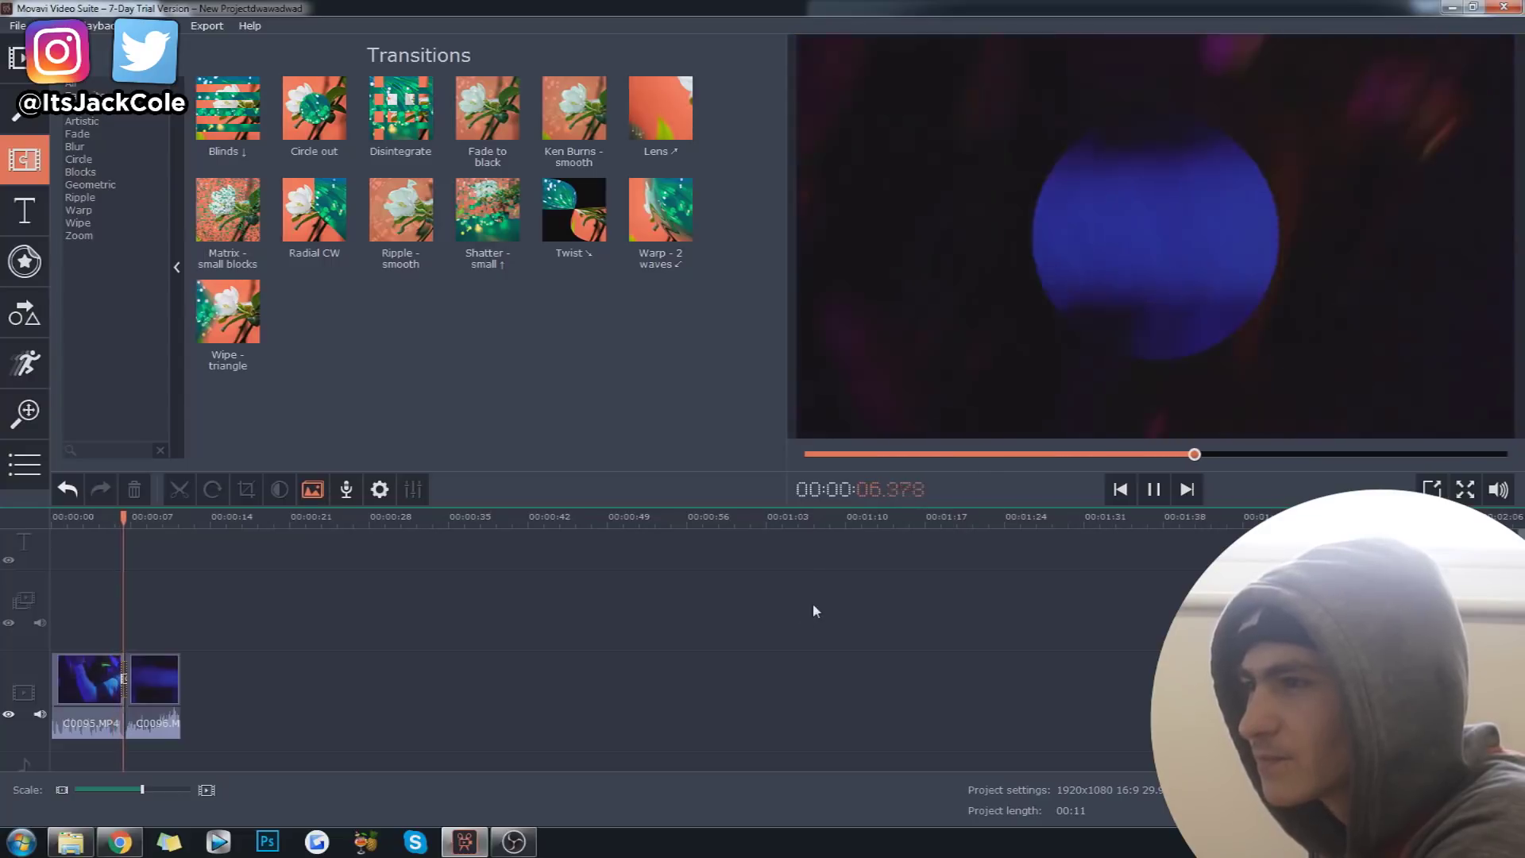
key("space")
left_click_drag(127, 517, 120, 517)
left_click(26, 211)
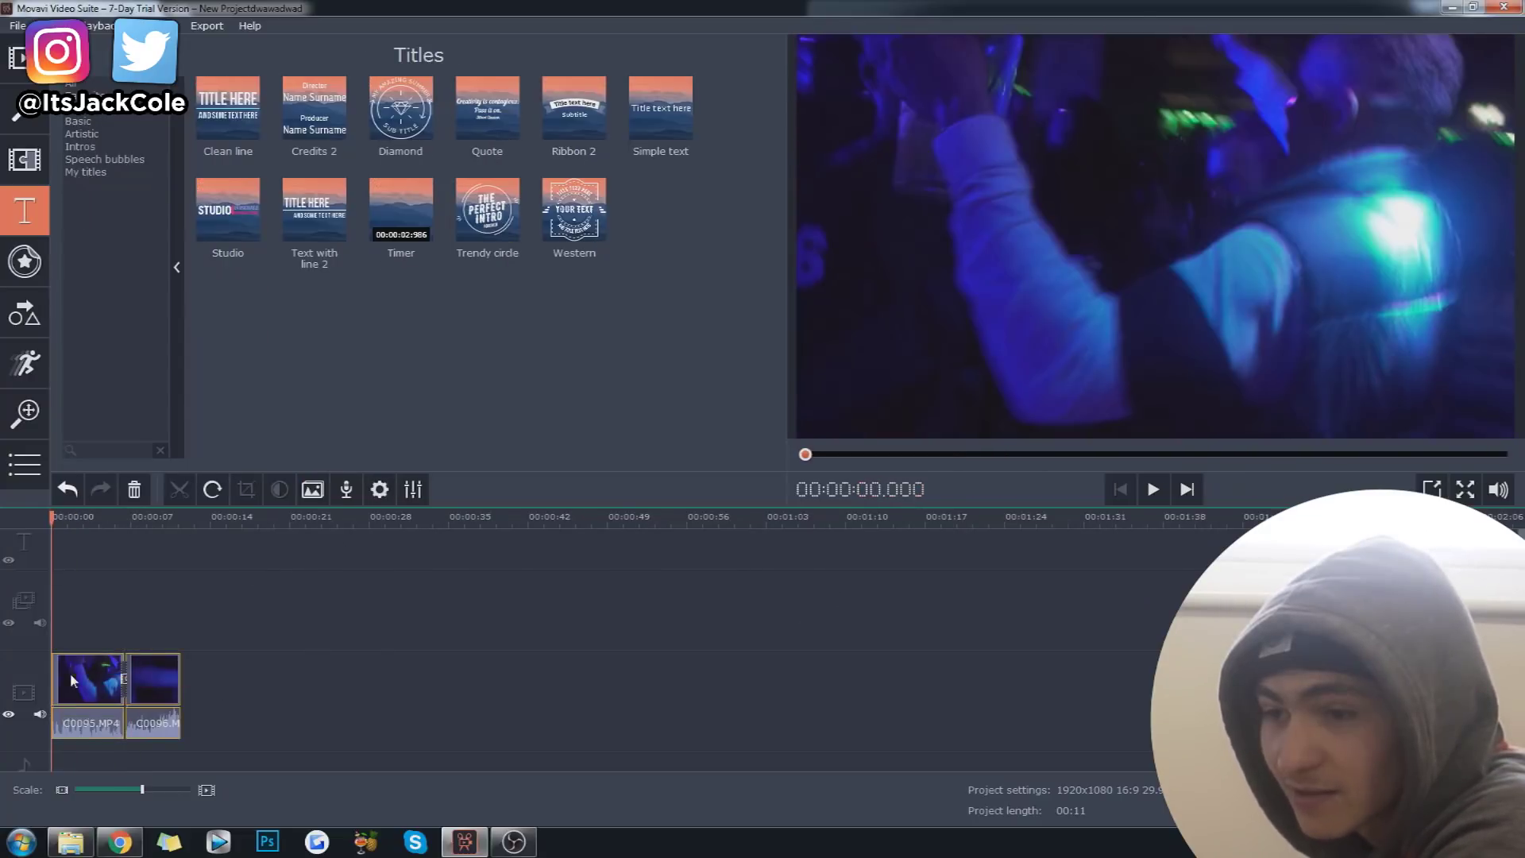
Step: Drop the Diamond title at 0:00 on the title track, preview it near 2.6 s, and open it for editing
left_click_drag(159, 676, 188, 661)
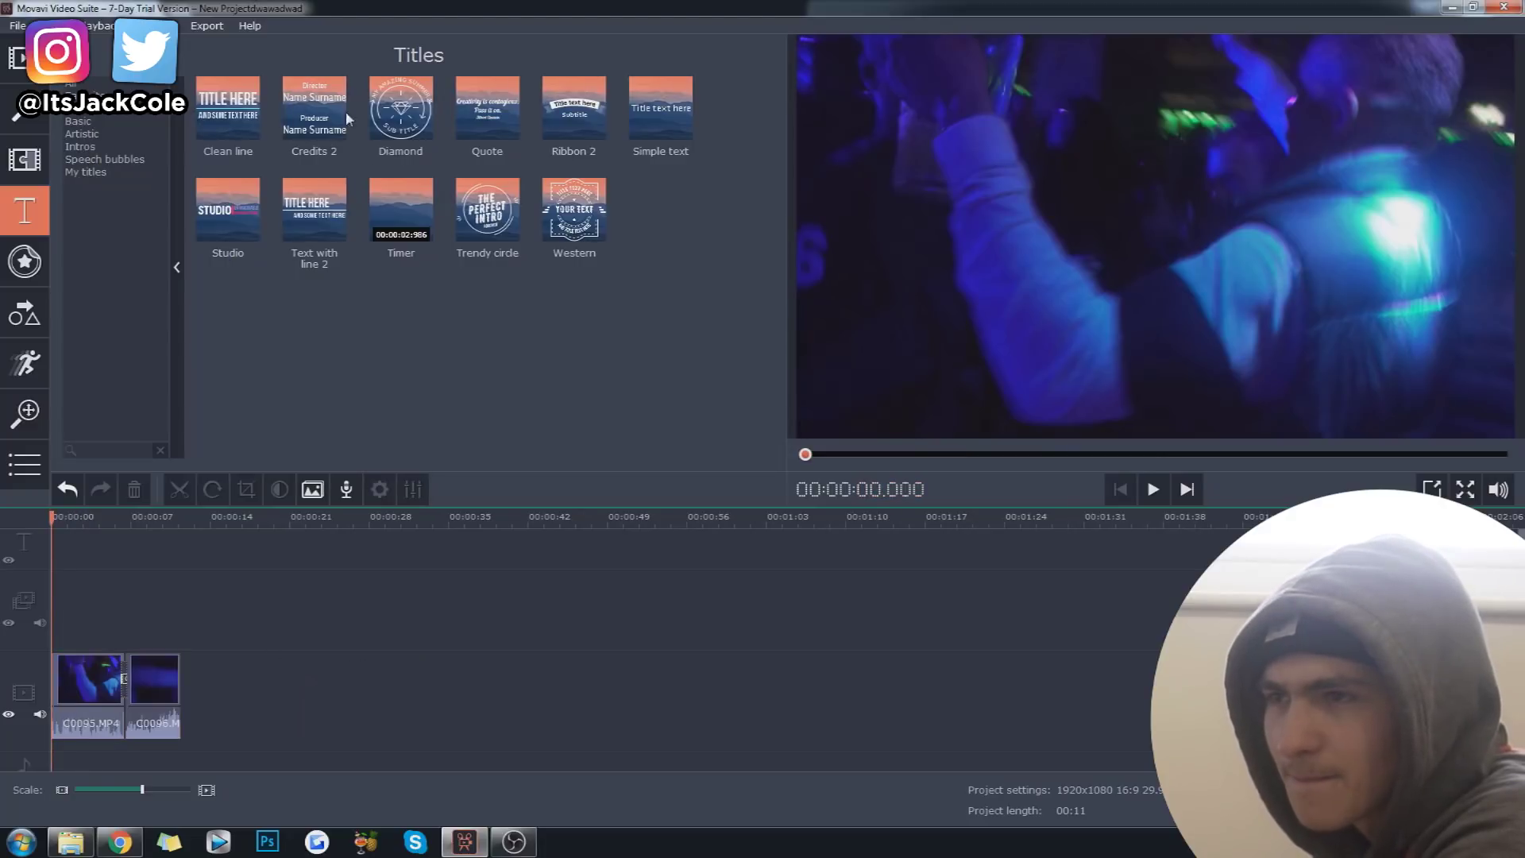
left_click_drag(314, 108, 72, 627)
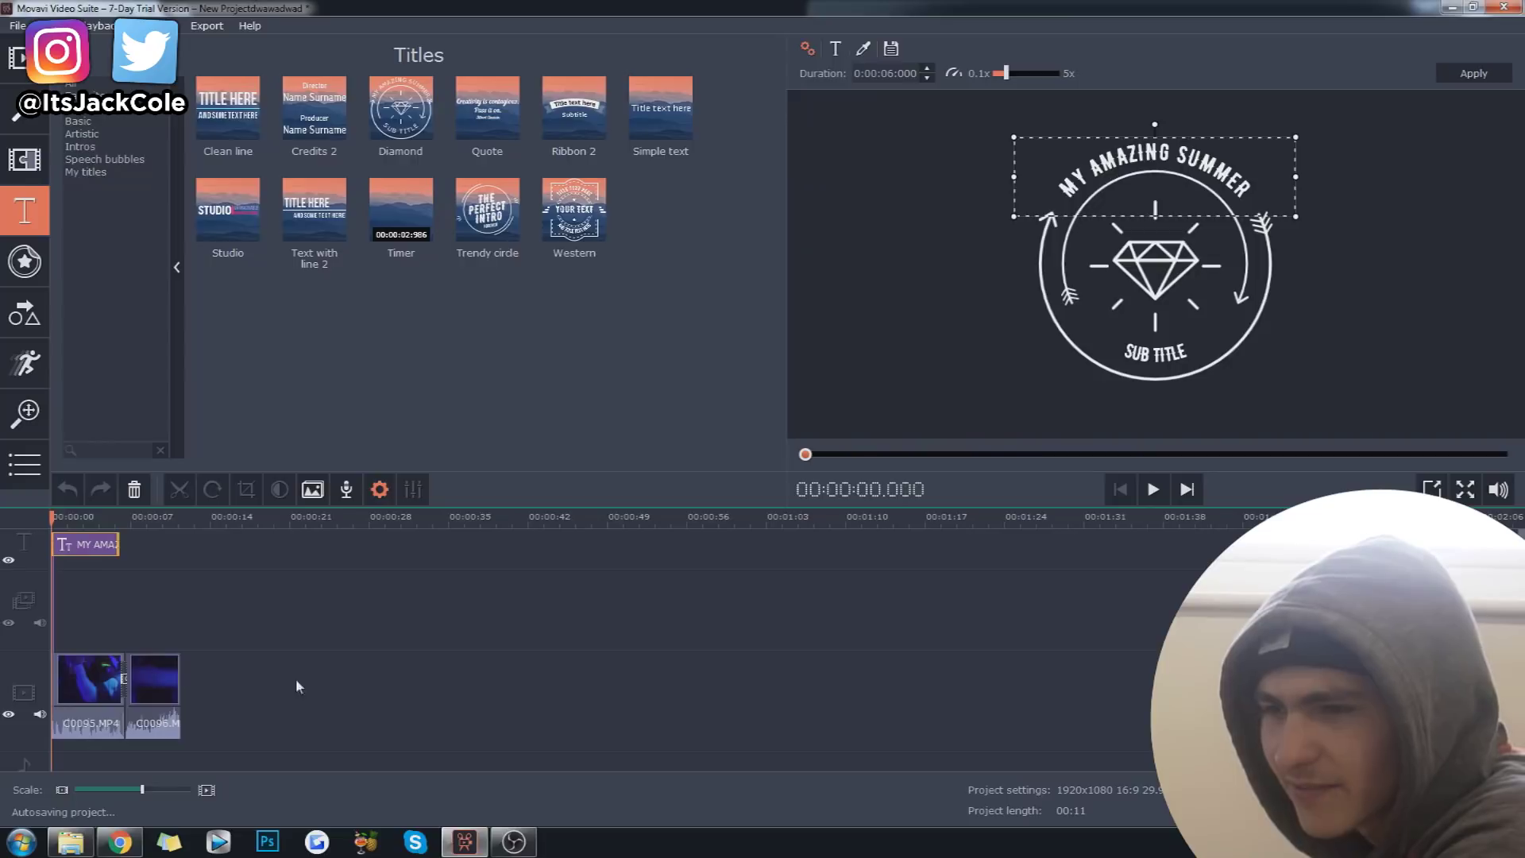
left_click(249, 666)
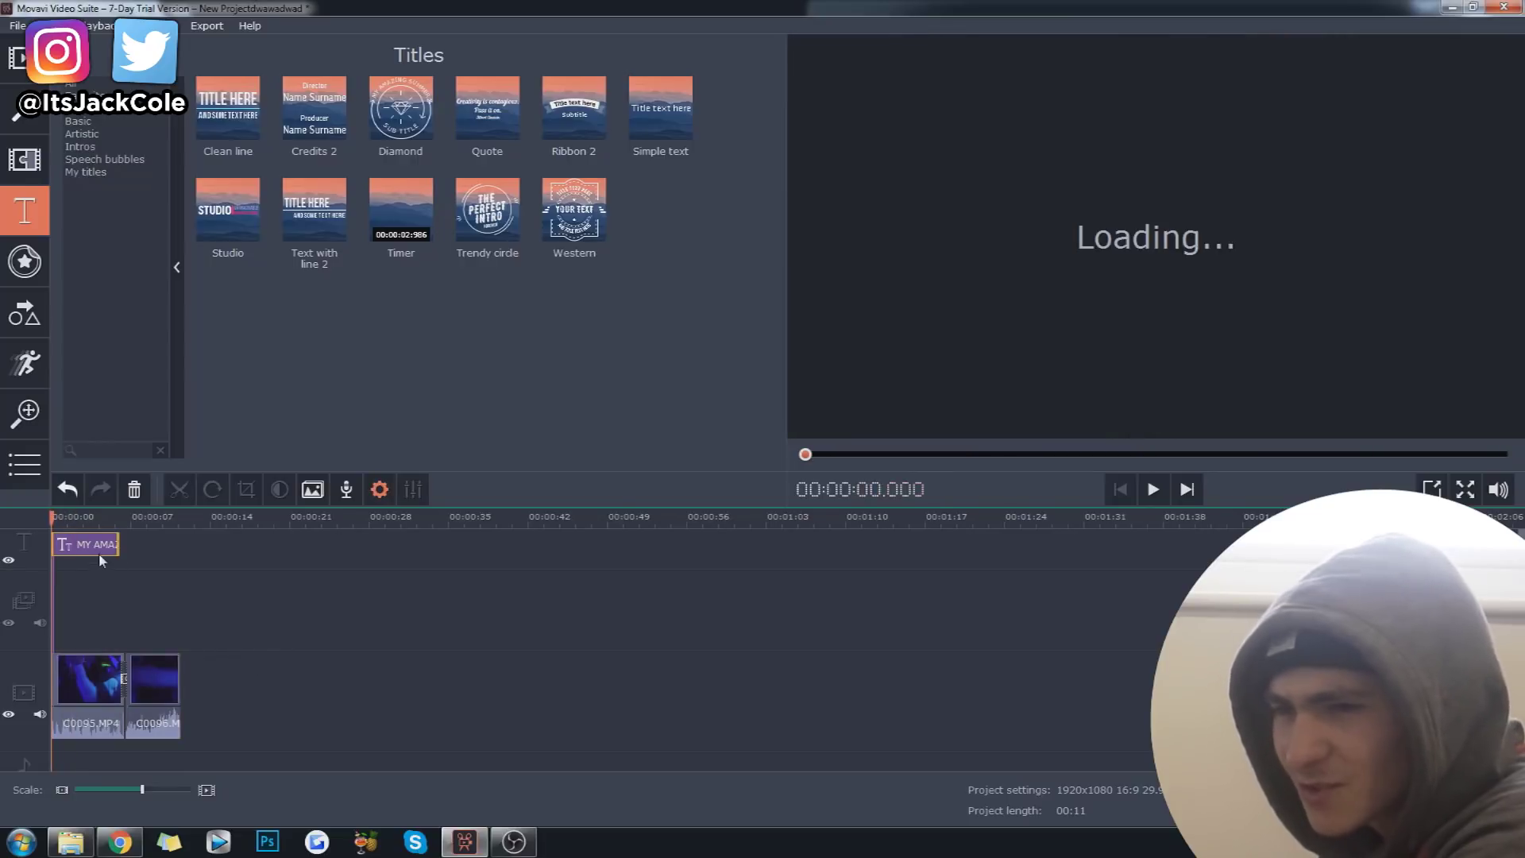
left_click(82, 517)
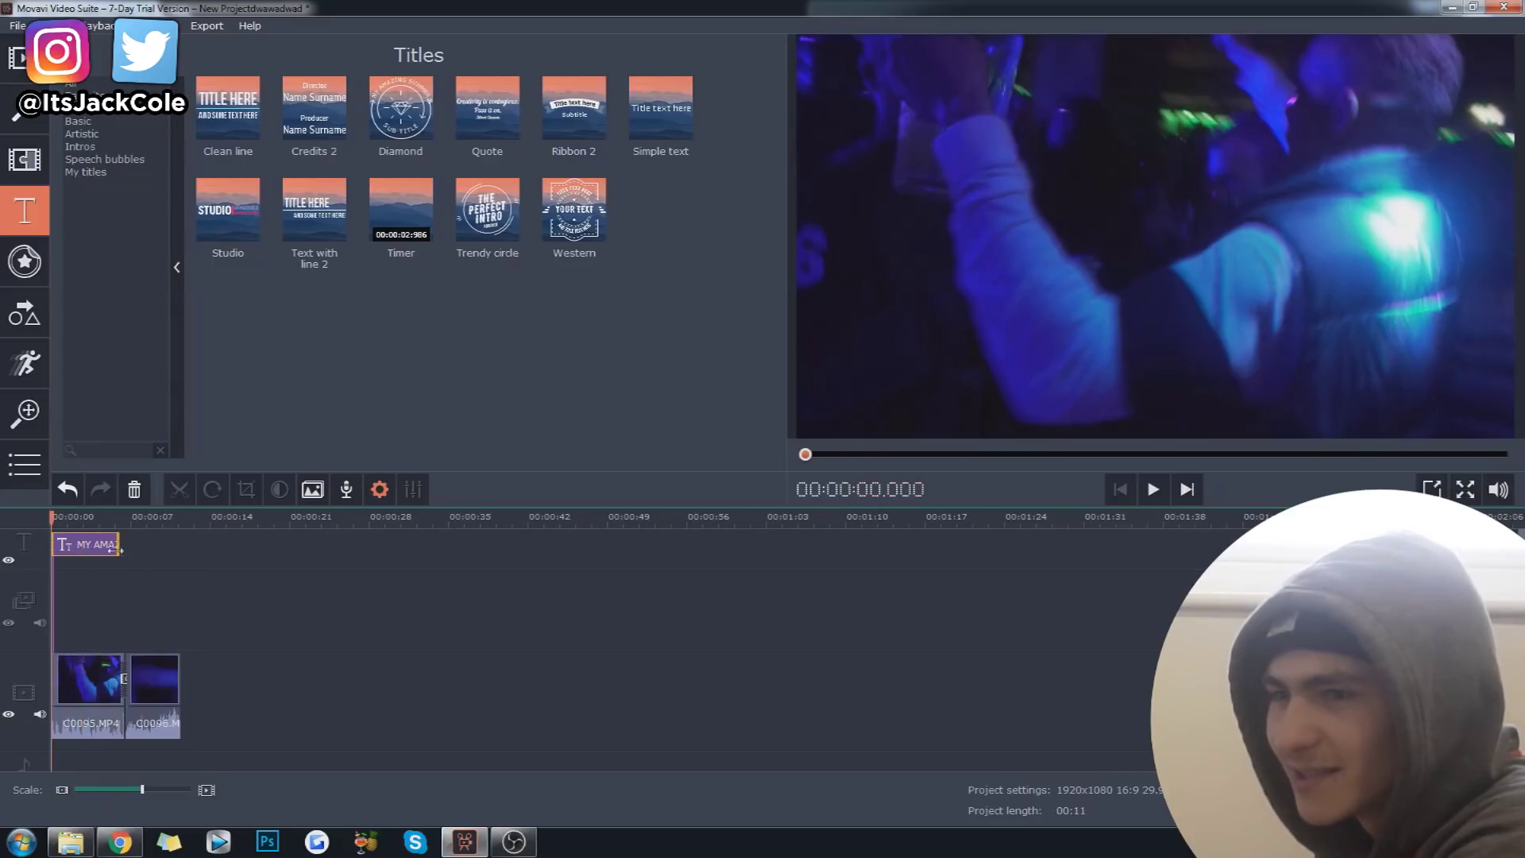
double_click(89, 545)
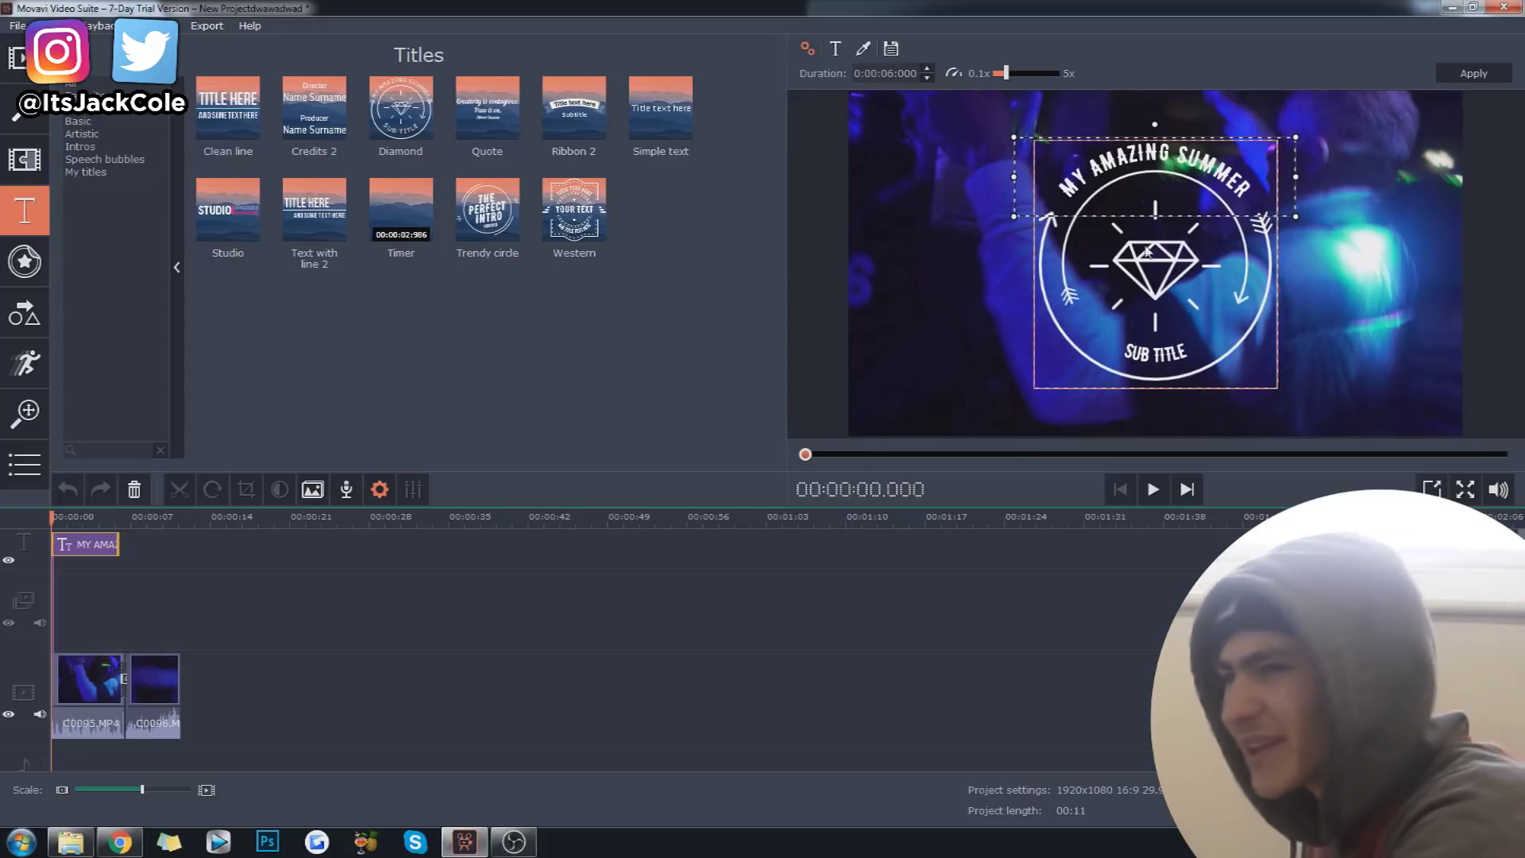
left_click(81, 518)
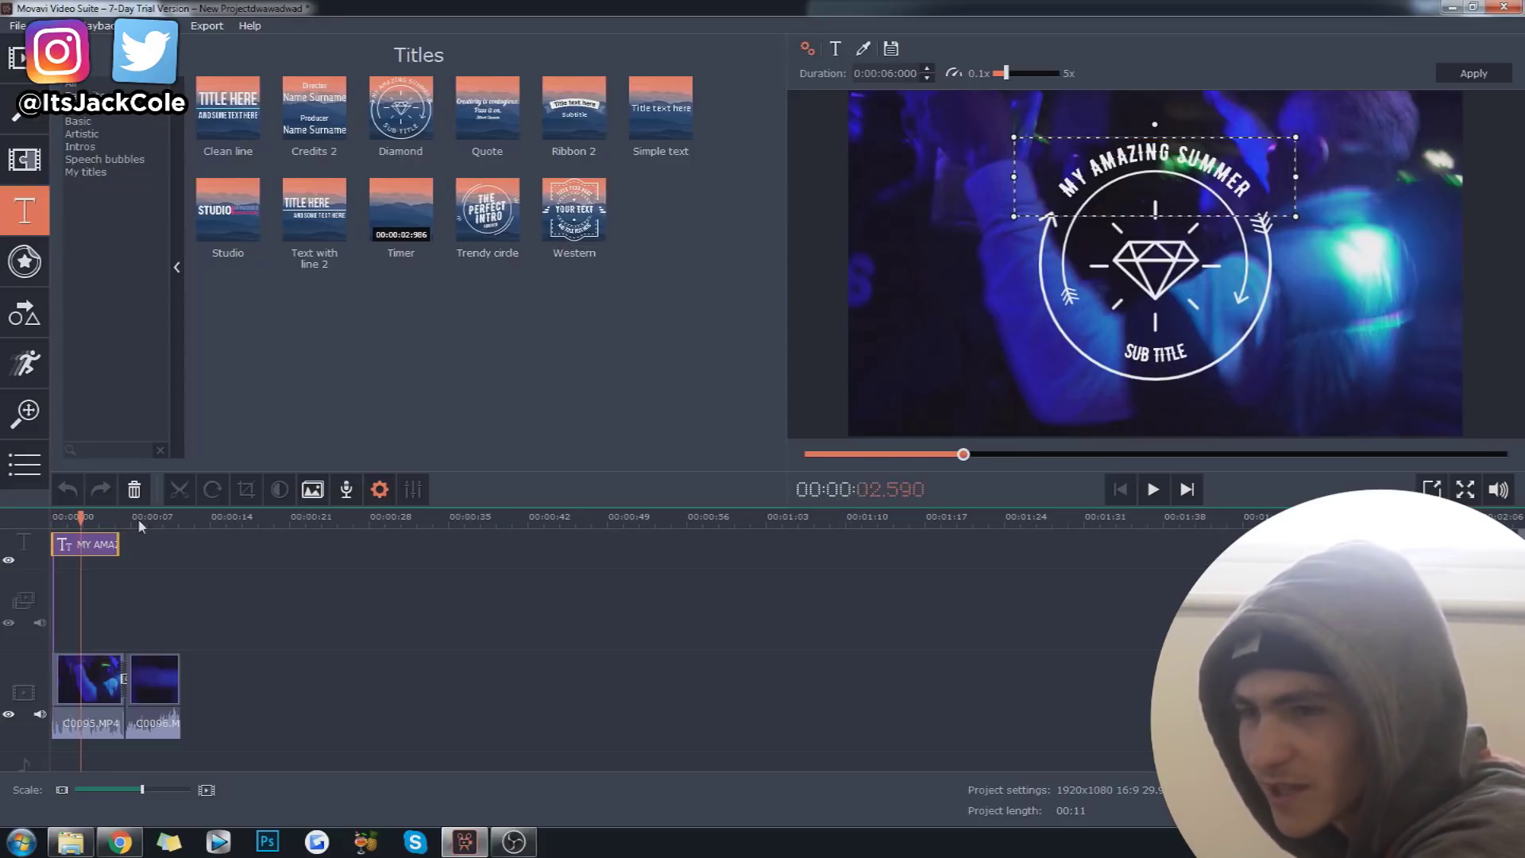
Step: Apply the Trendy circle title and change THE to JACK and PERFECT to IS
double_click(487, 194)
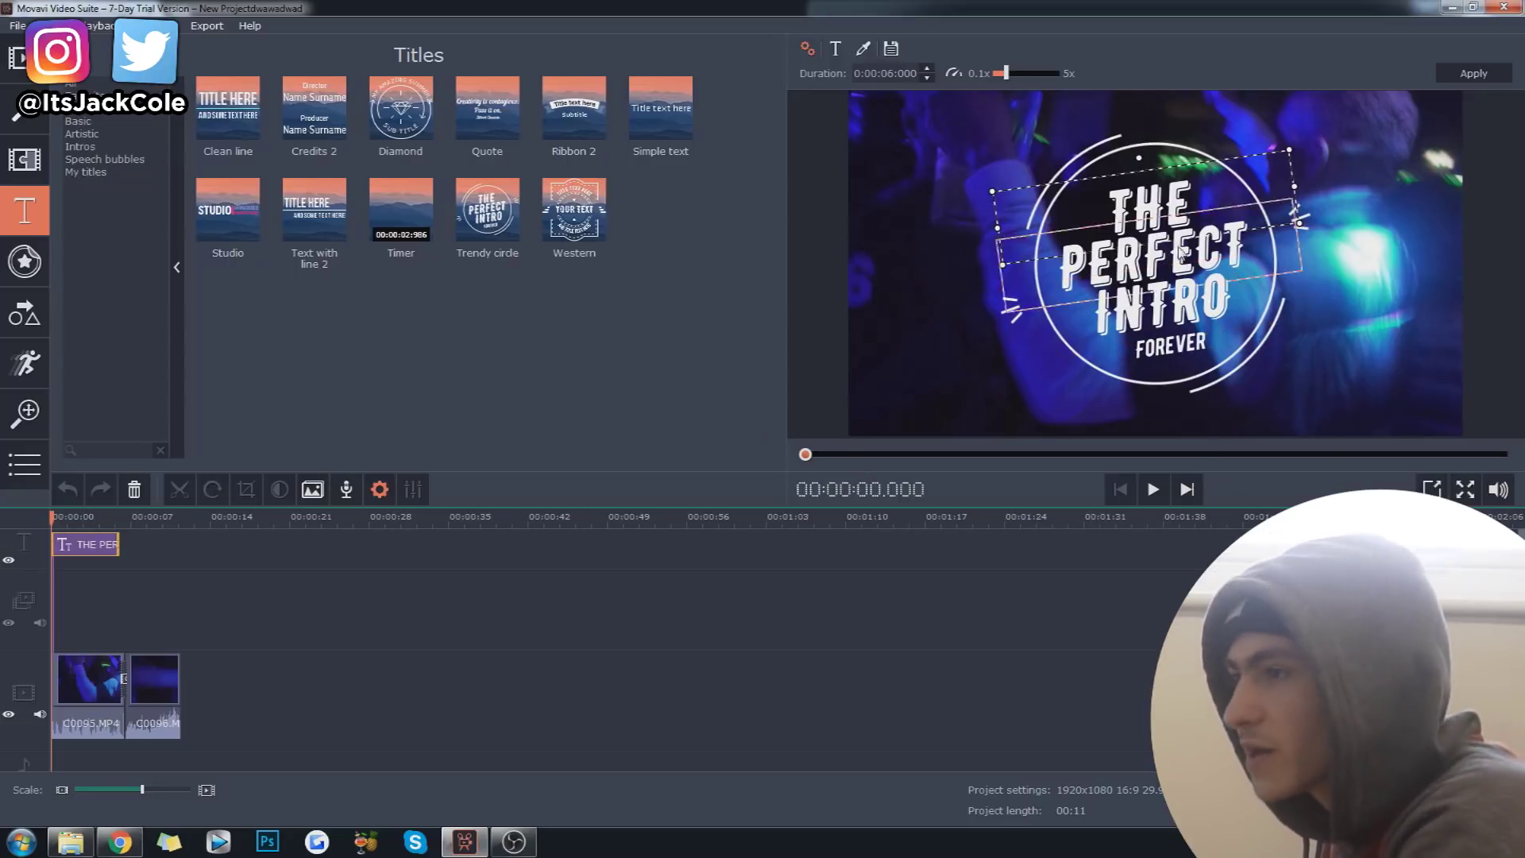
double_click(1149, 205)
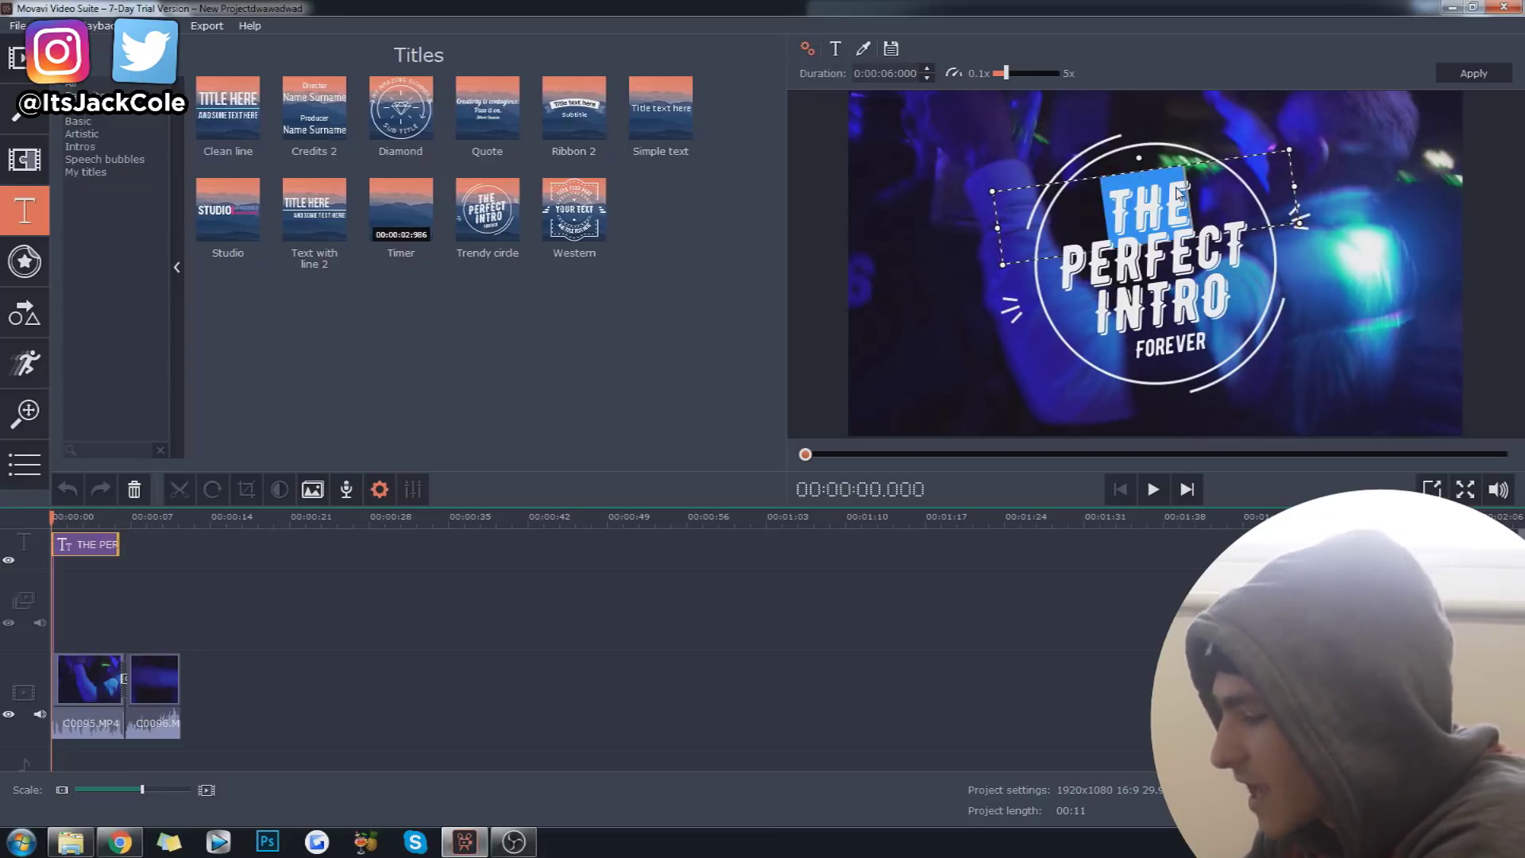
type("JACK")
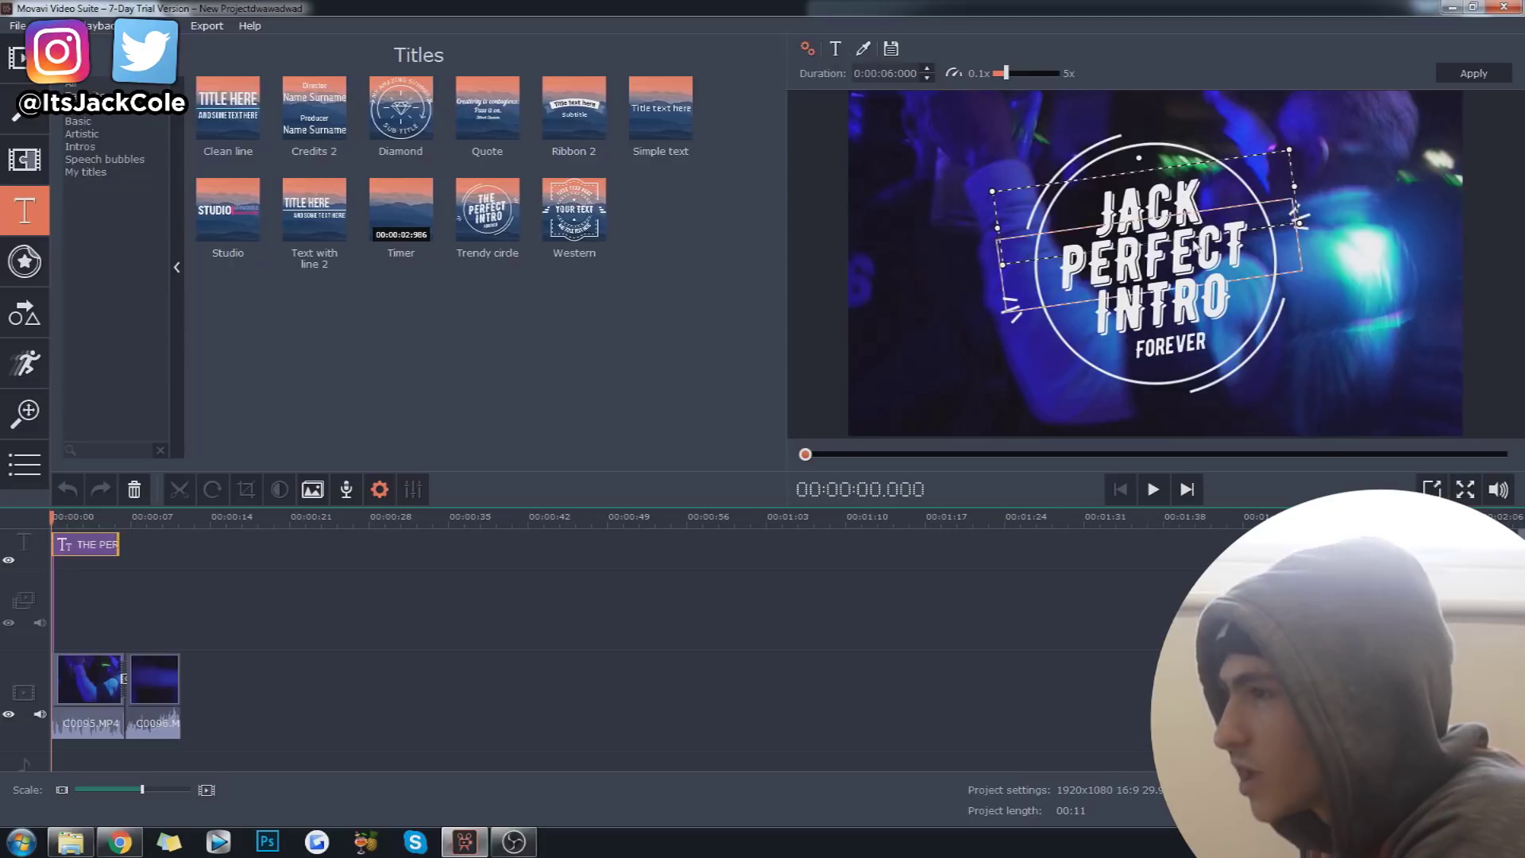
double_click(1195, 264)
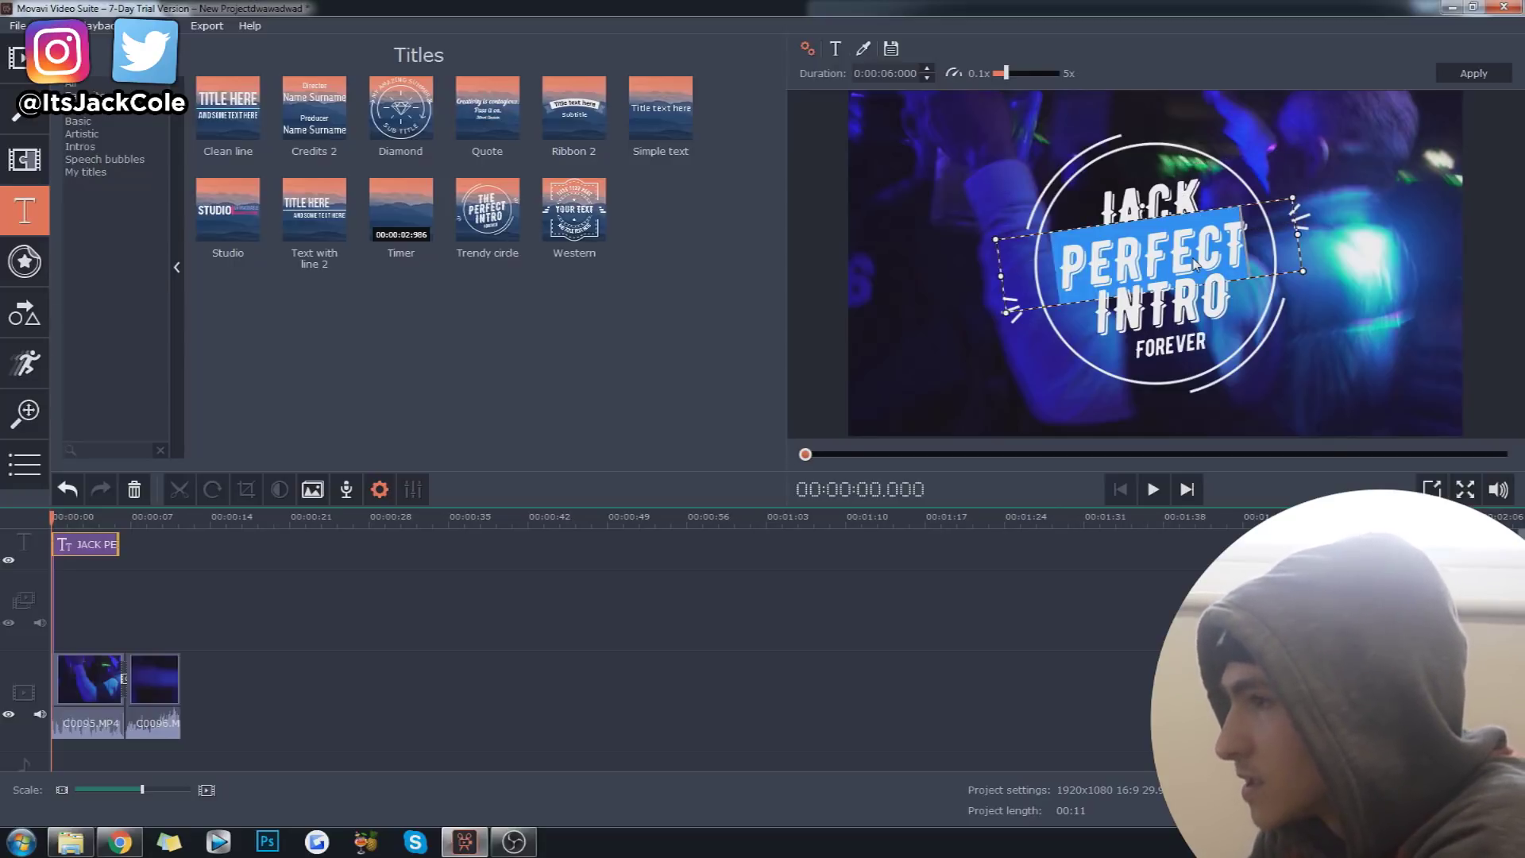
type("IS")
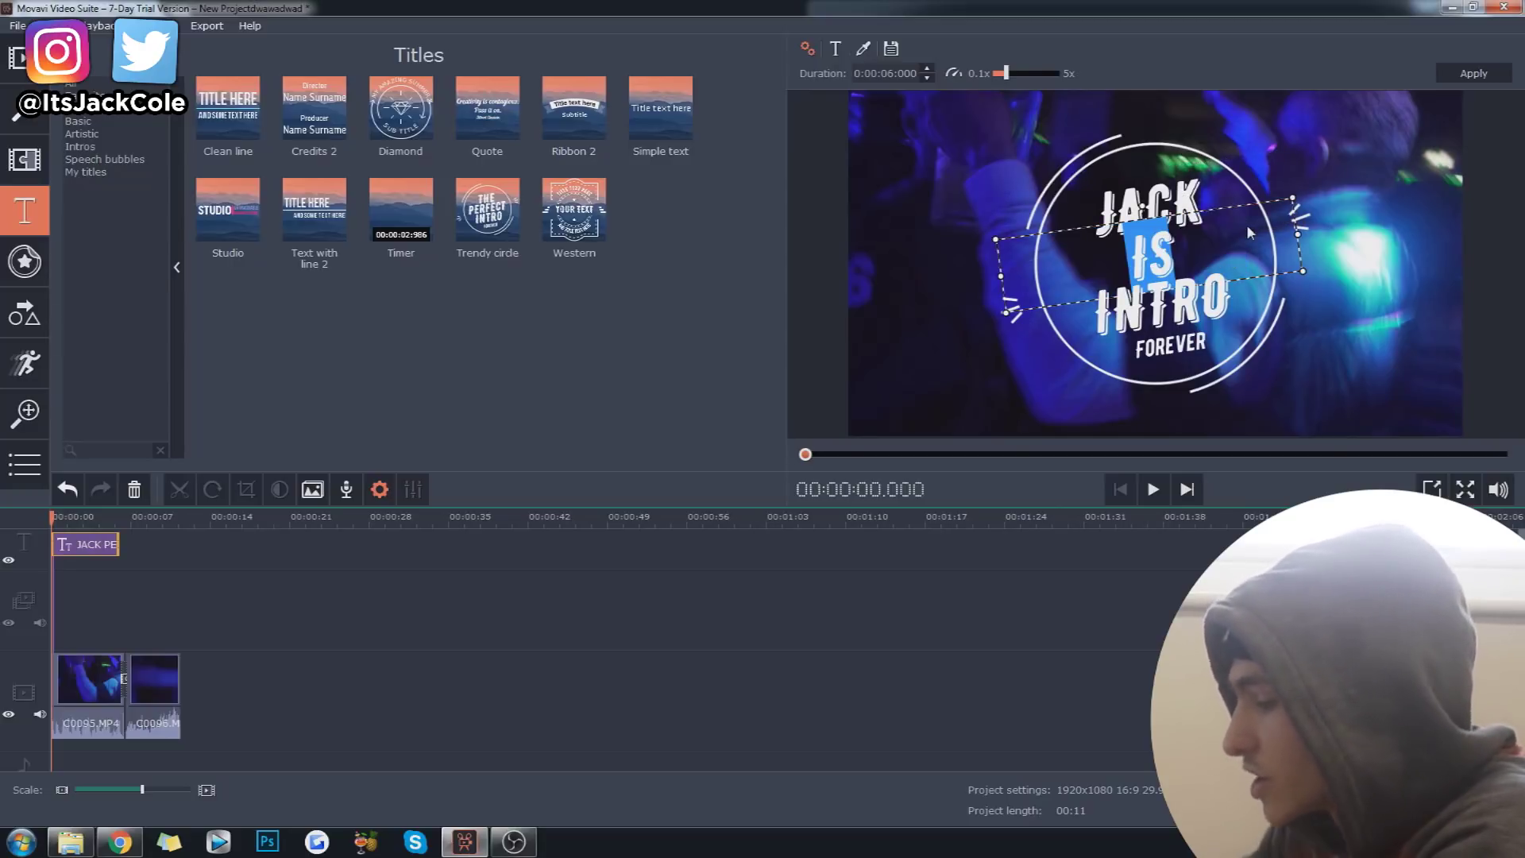
Step: Replace the word INTRO with MAKING, removing the stray extra line
left_click(1153, 328)
double_click(1153, 328)
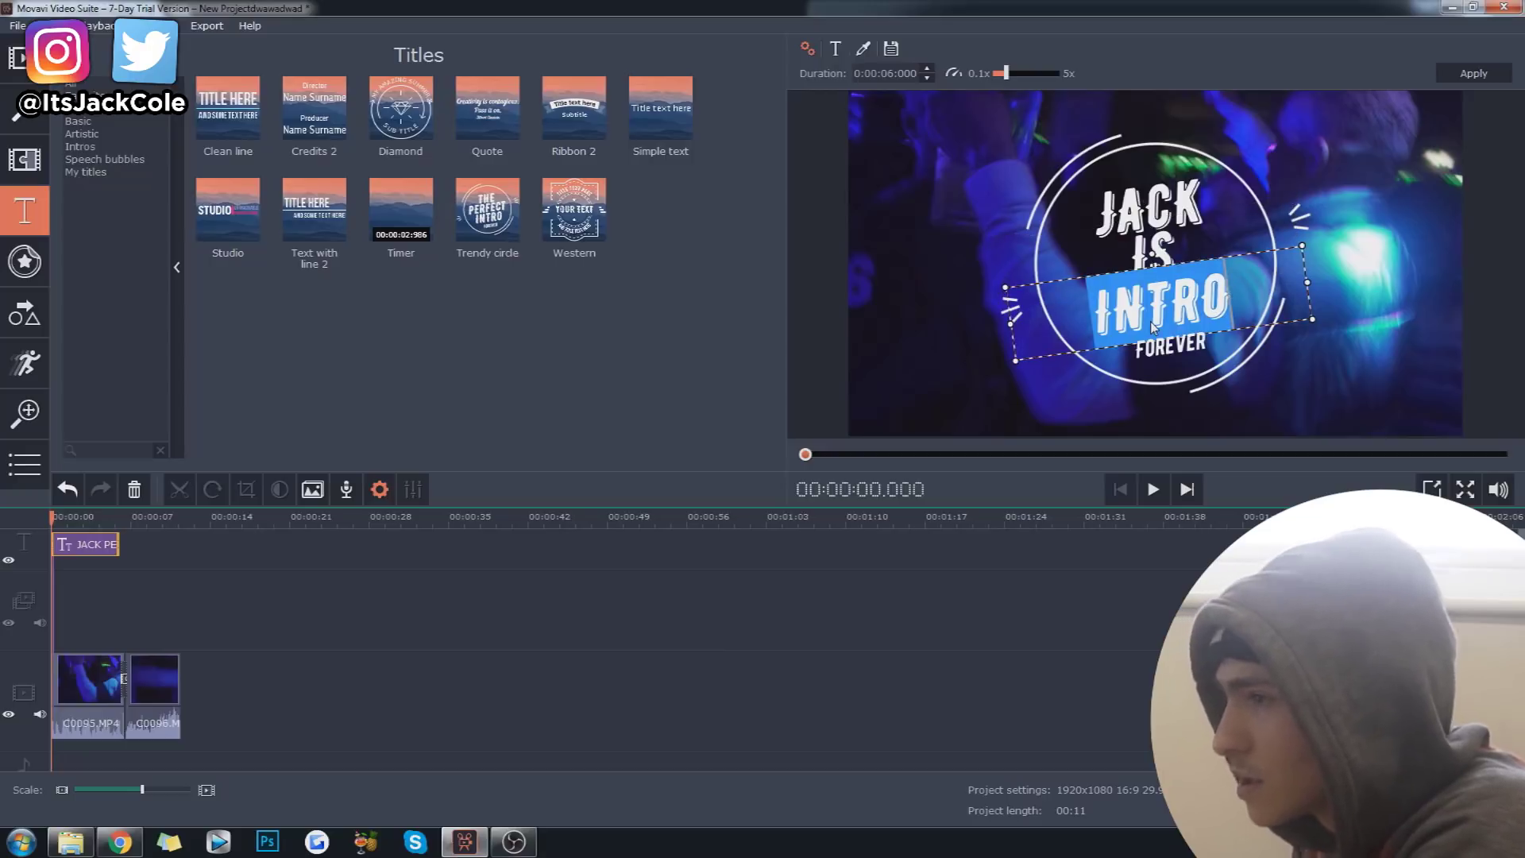
type("MAKING")
key("Return")
type("VIDSSA")
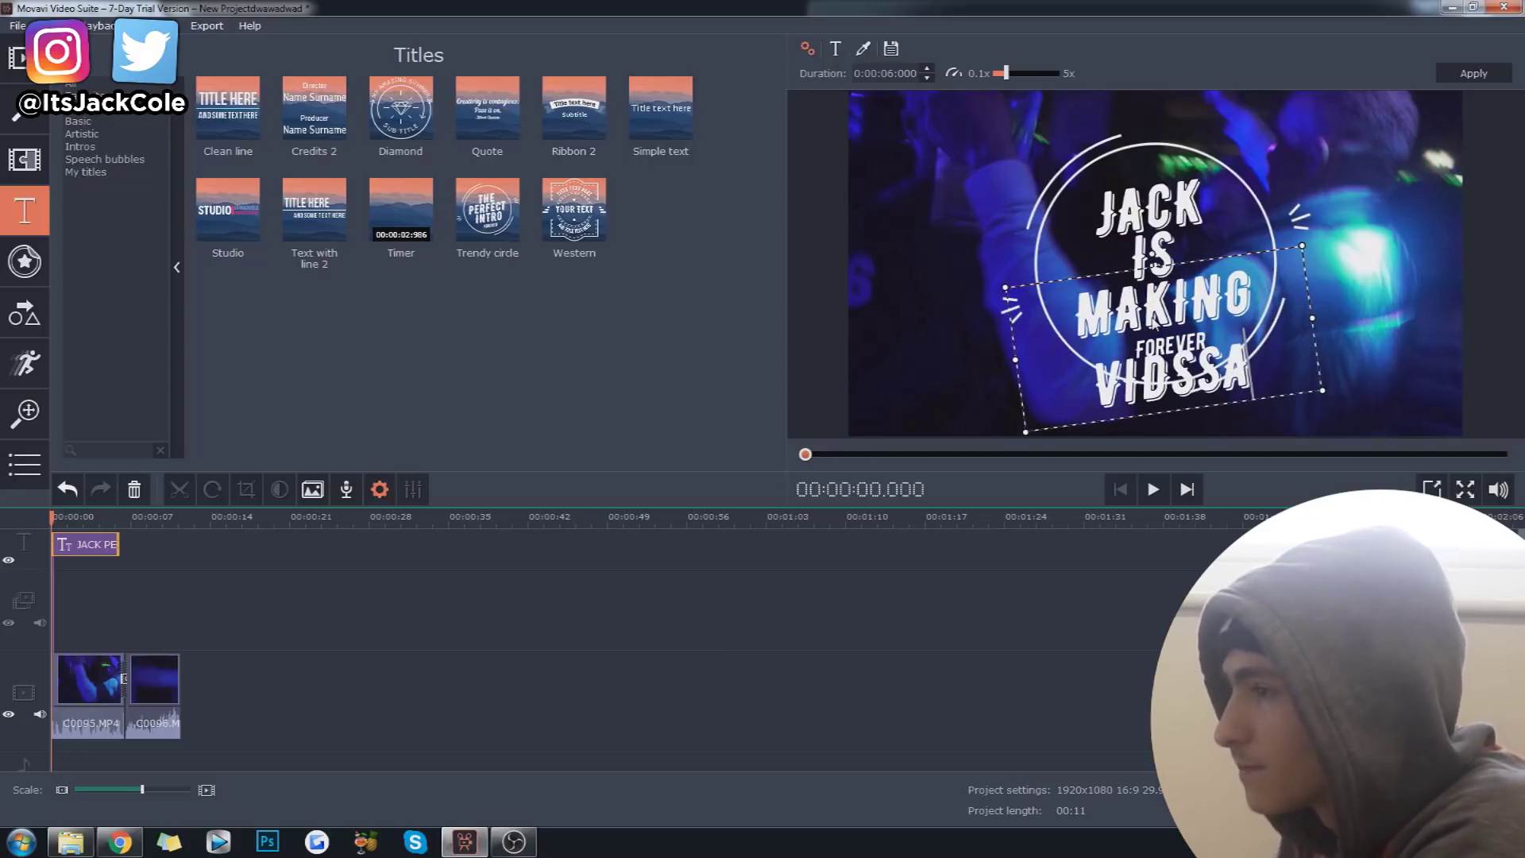
key("BackSpace")
key("BackSpace")
key("BackSpace")
key("BackSpace")
key("BackSpace")
key("BackSpace")
key("BackSpace")
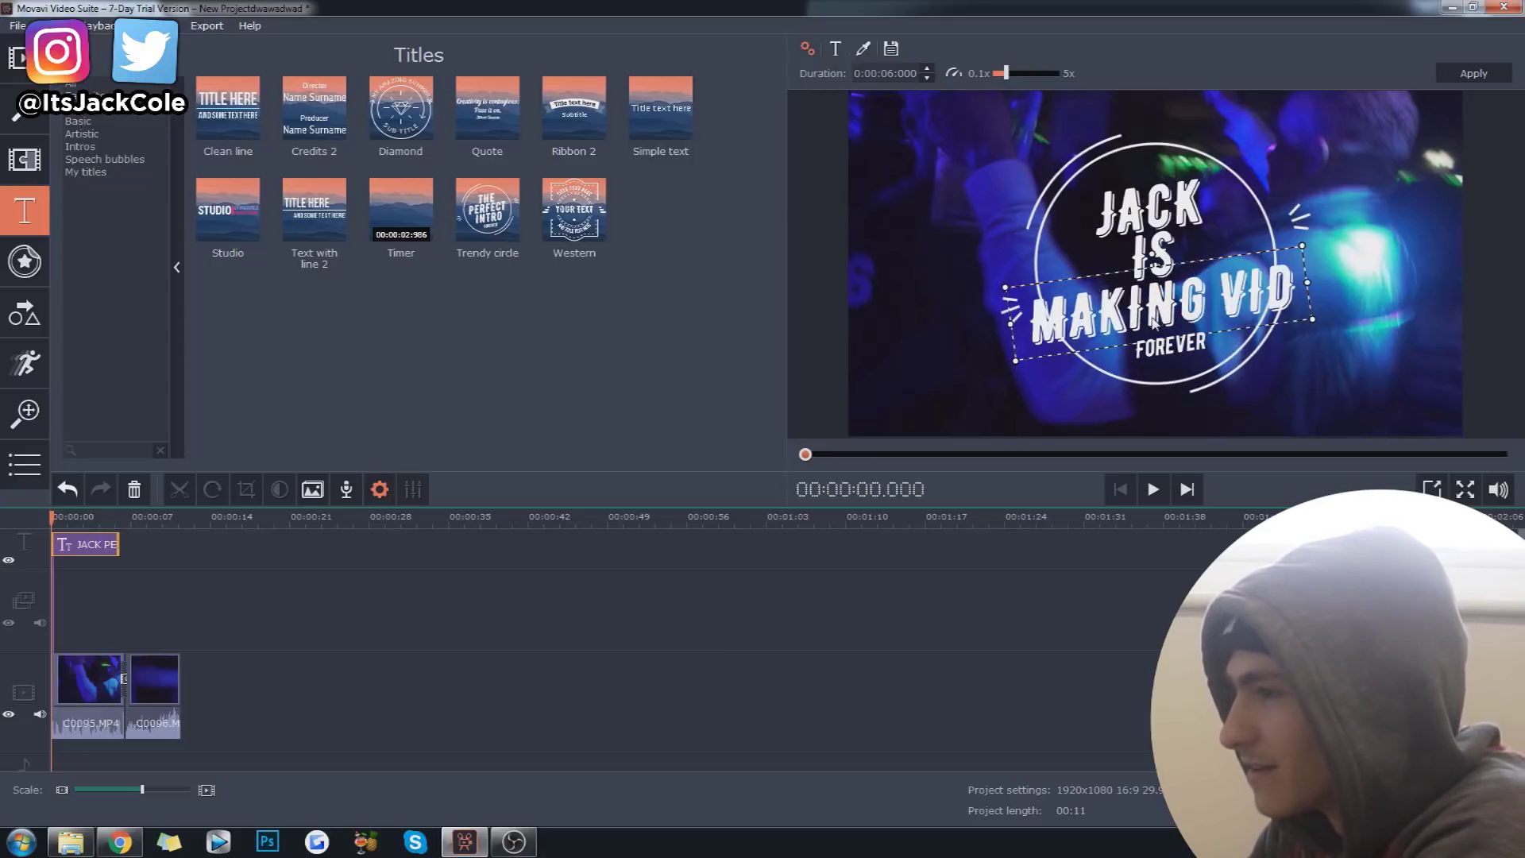
Step: Change FOREVER to VIDS and play the new intro title
left_click(1204, 348)
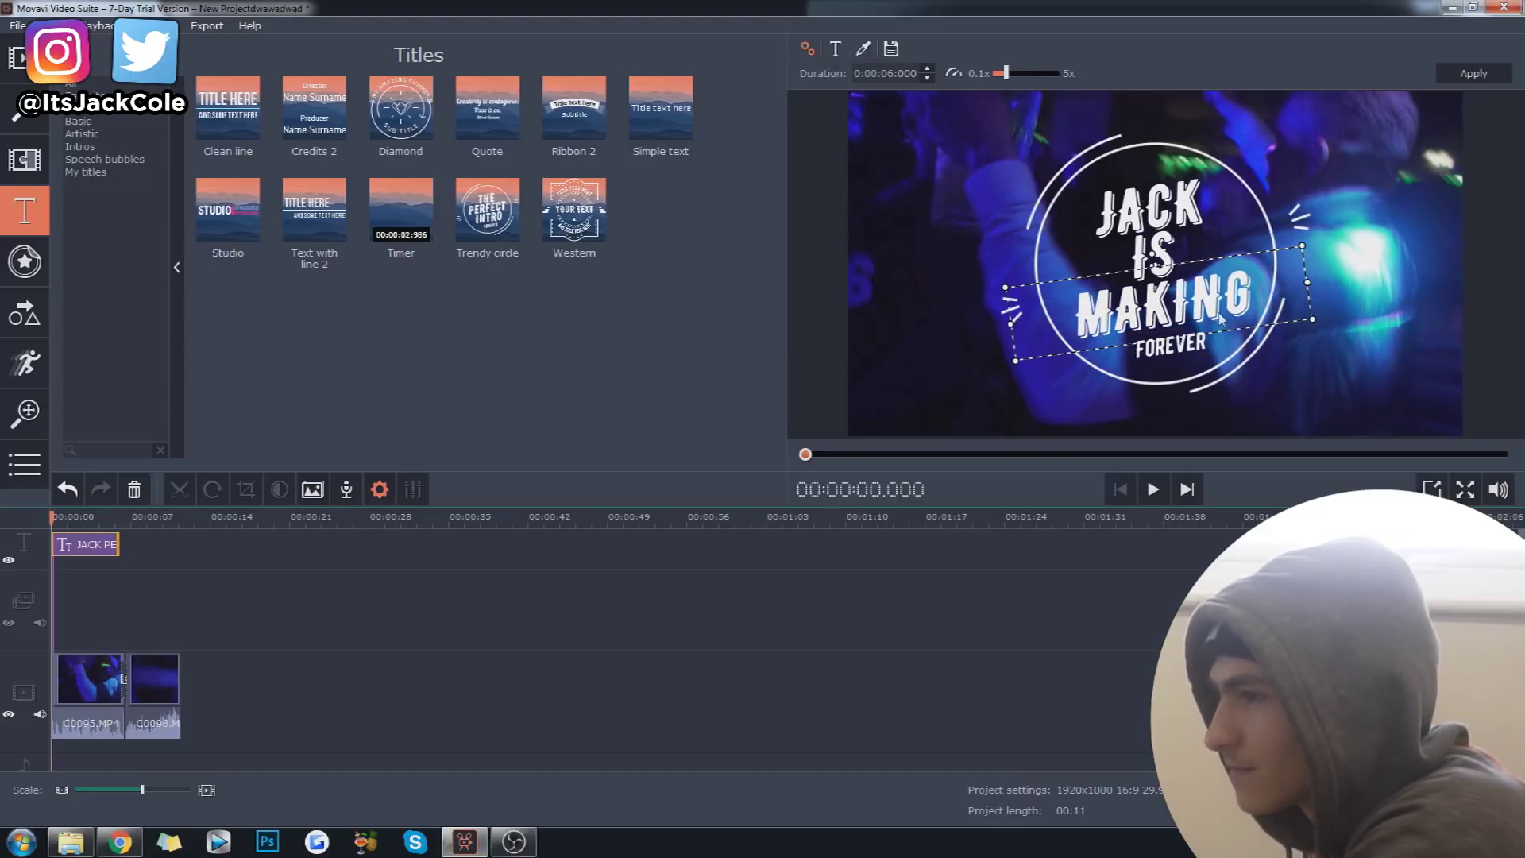
double_click(1179, 347)
type("VIDS")
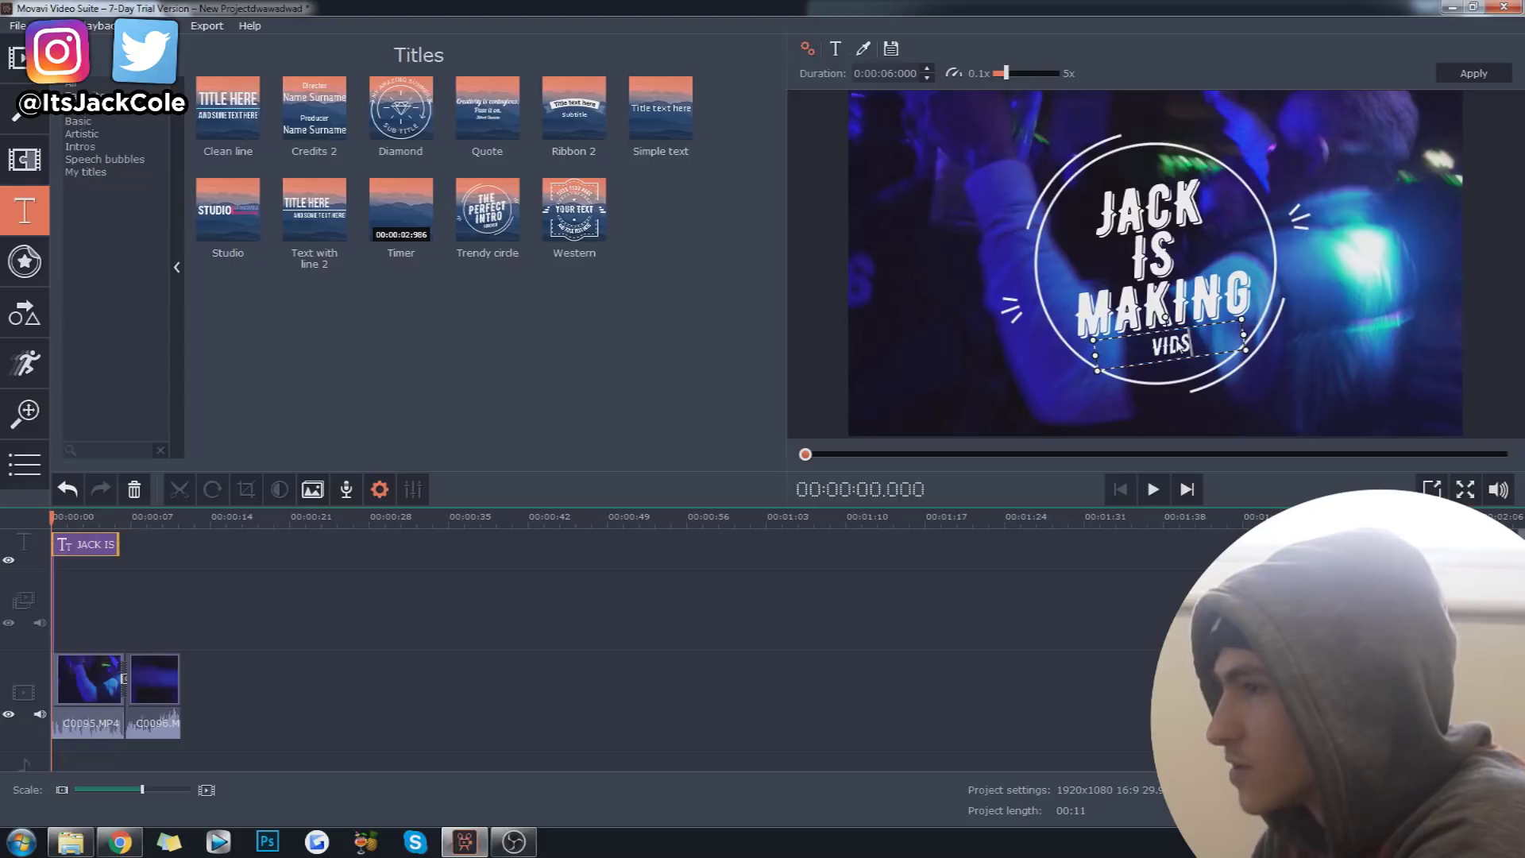
left_click(1109, 589)
key("space")
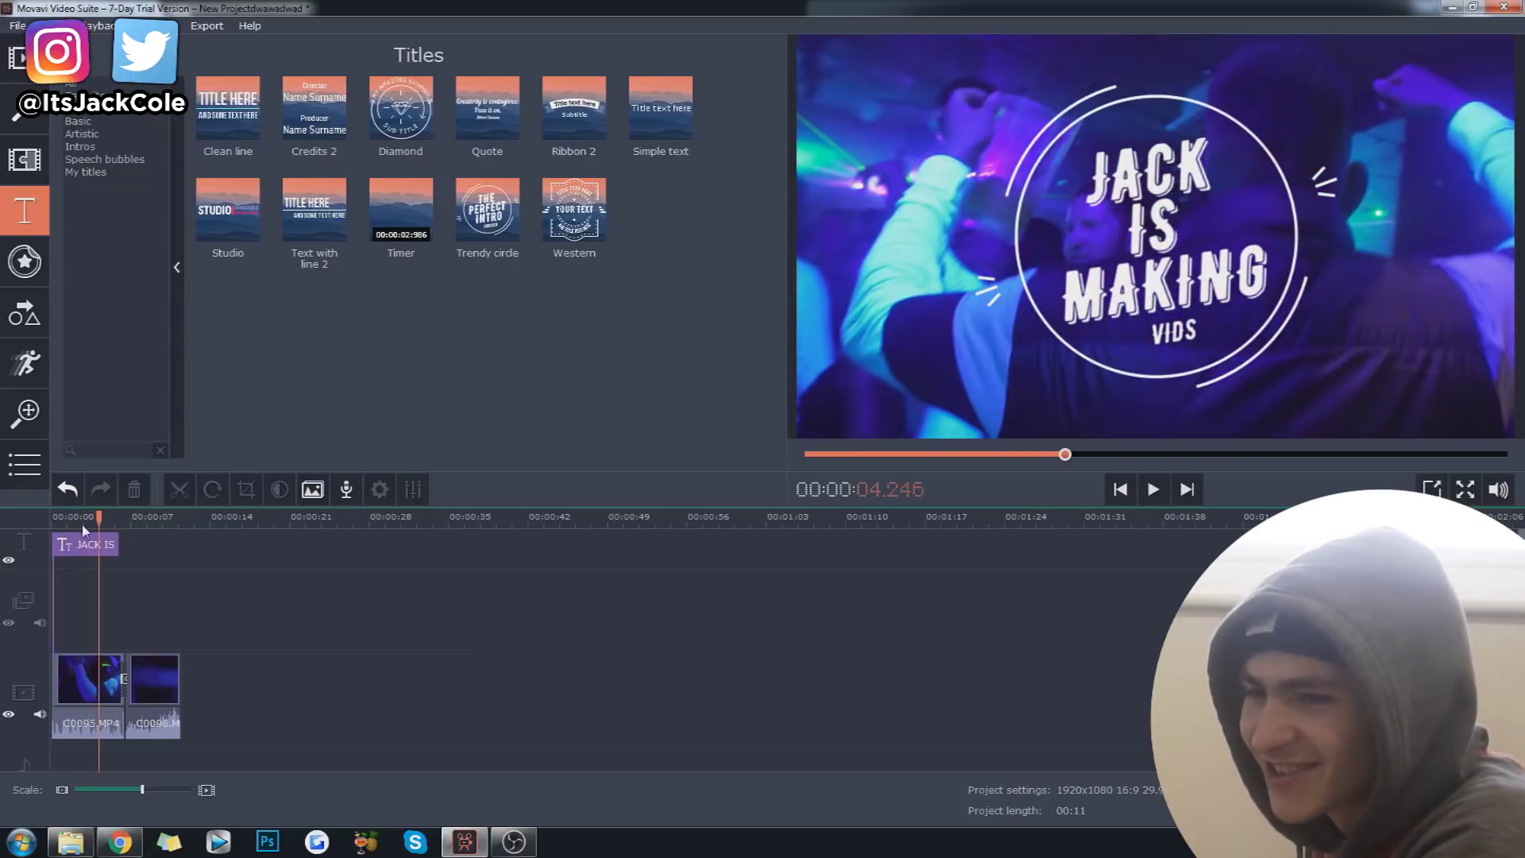
Step: Rewind and replay the intro, then save the project
left_click_drag(98, 522, 8, 534)
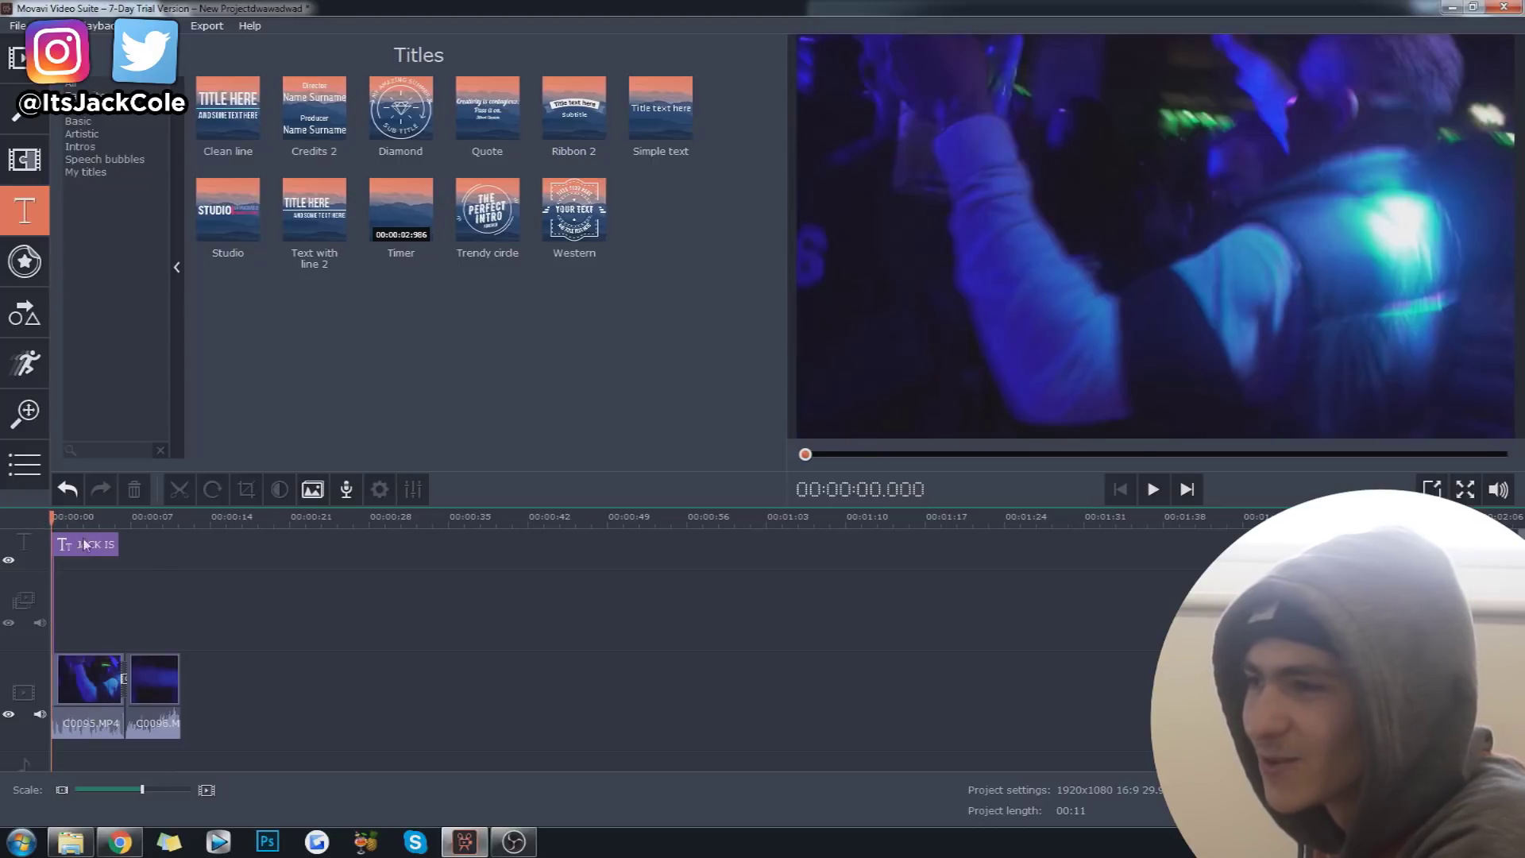
key("space")
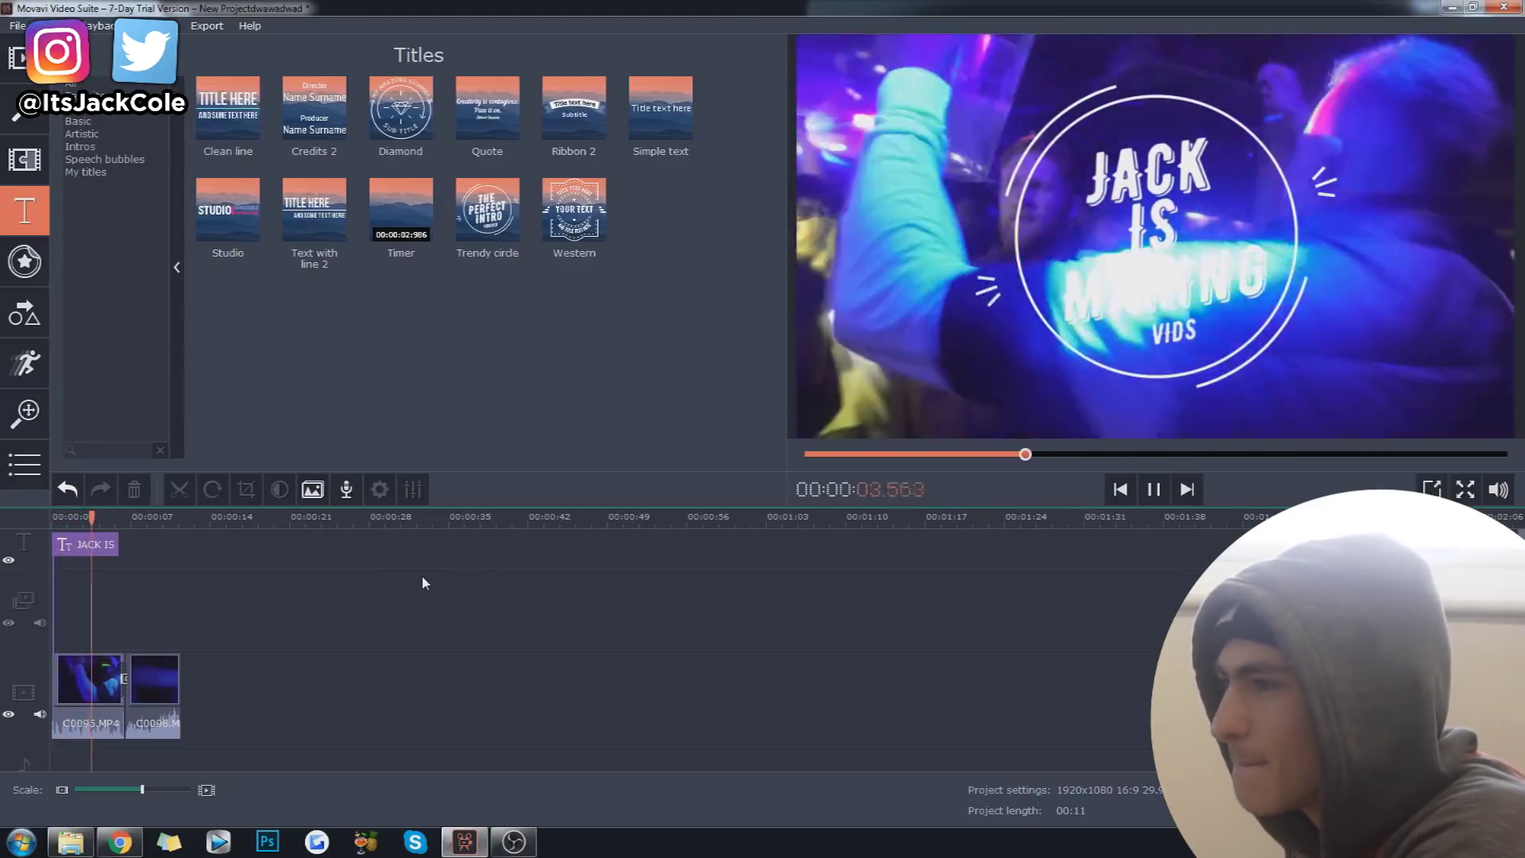
key("ctrl+s")
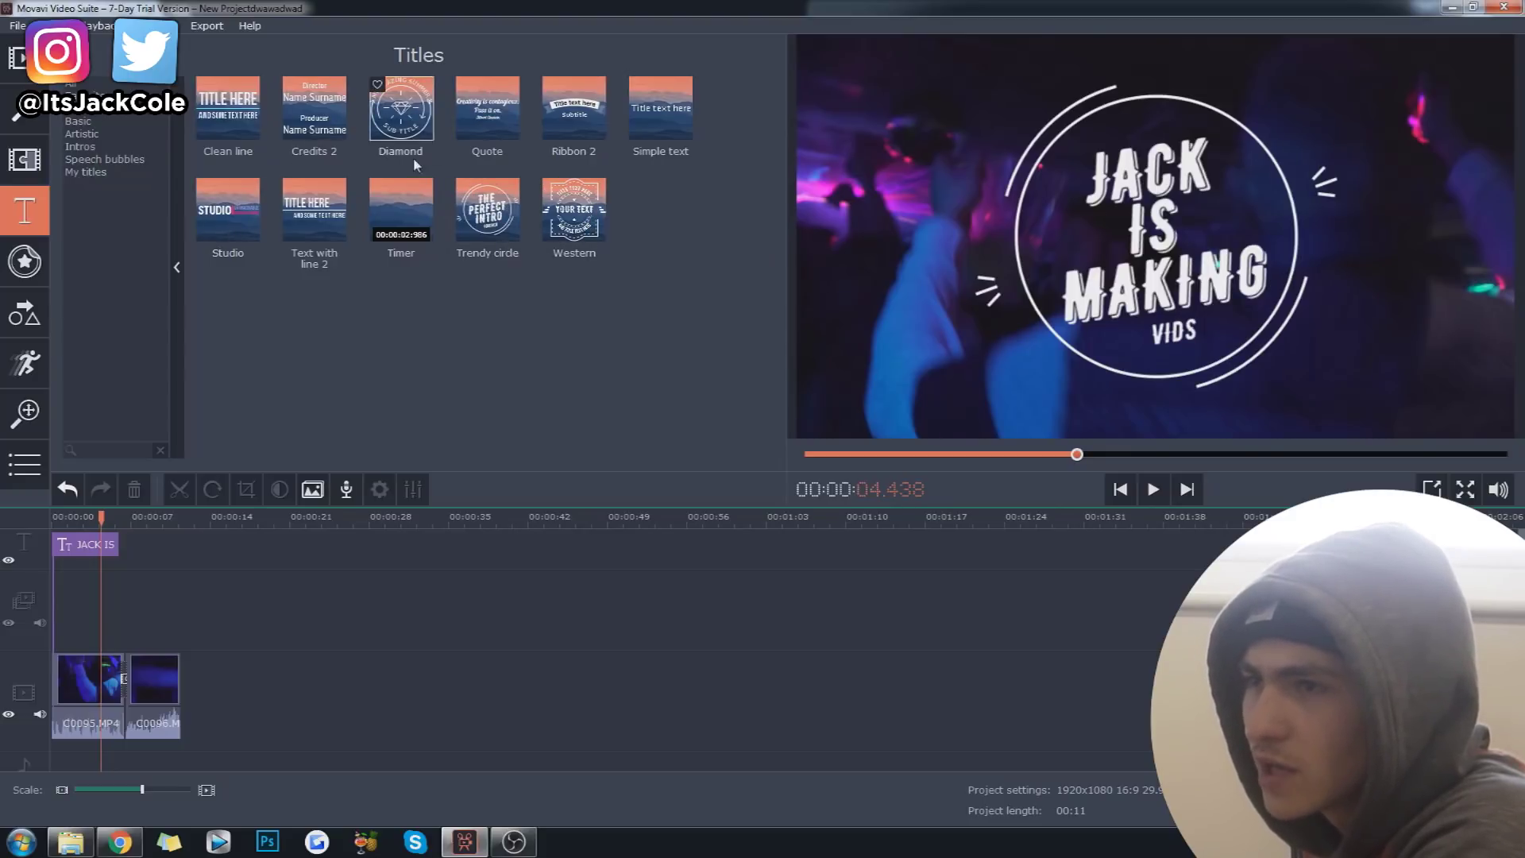
Step: Show the Speech bubbles title styles and return the playhead to 00:00:00
left_click(121, 122)
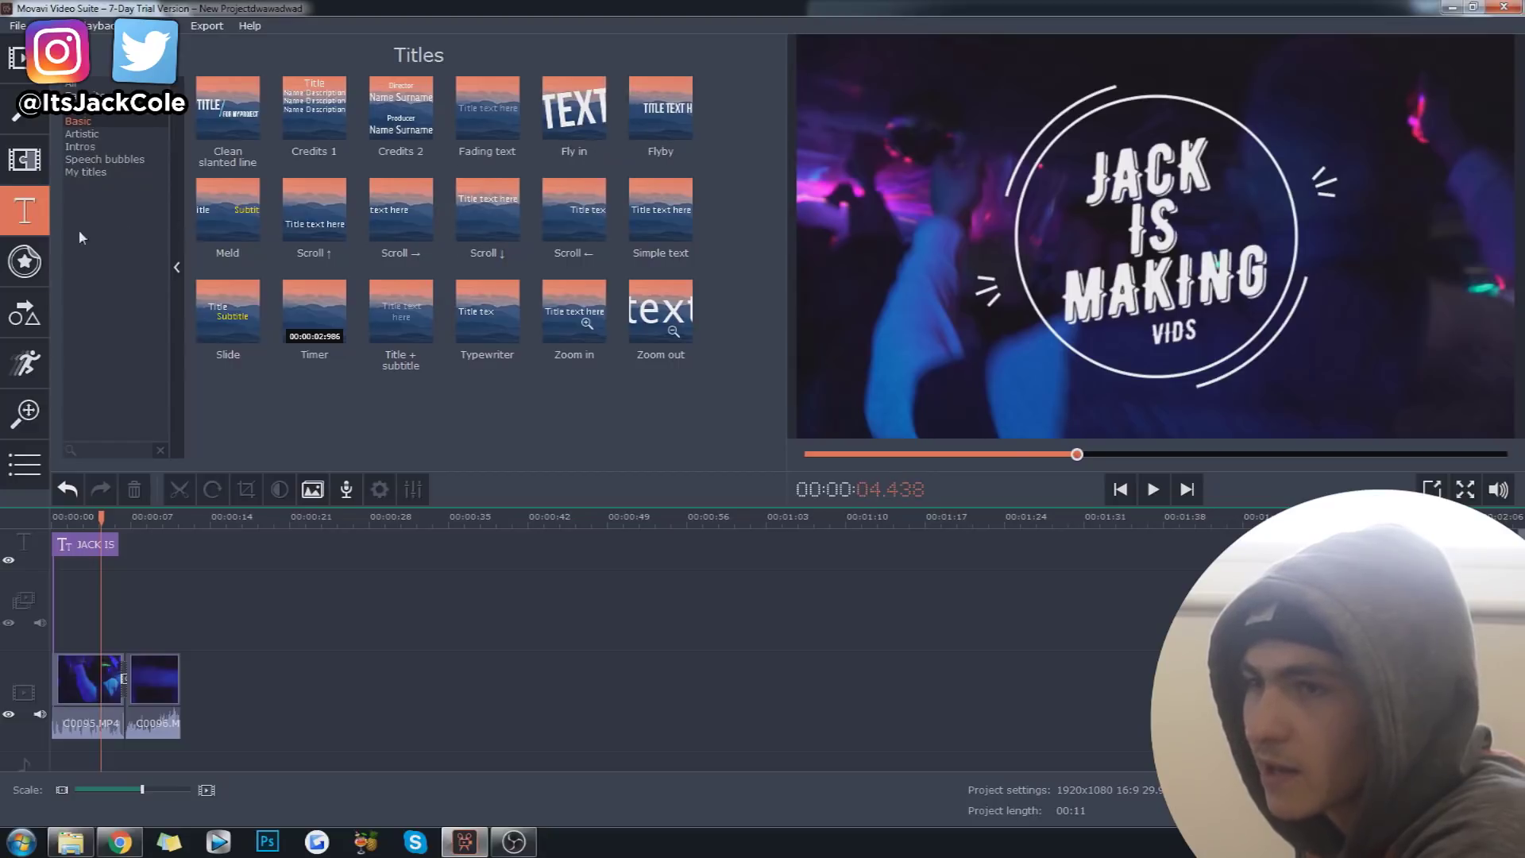
left_click(104, 159)
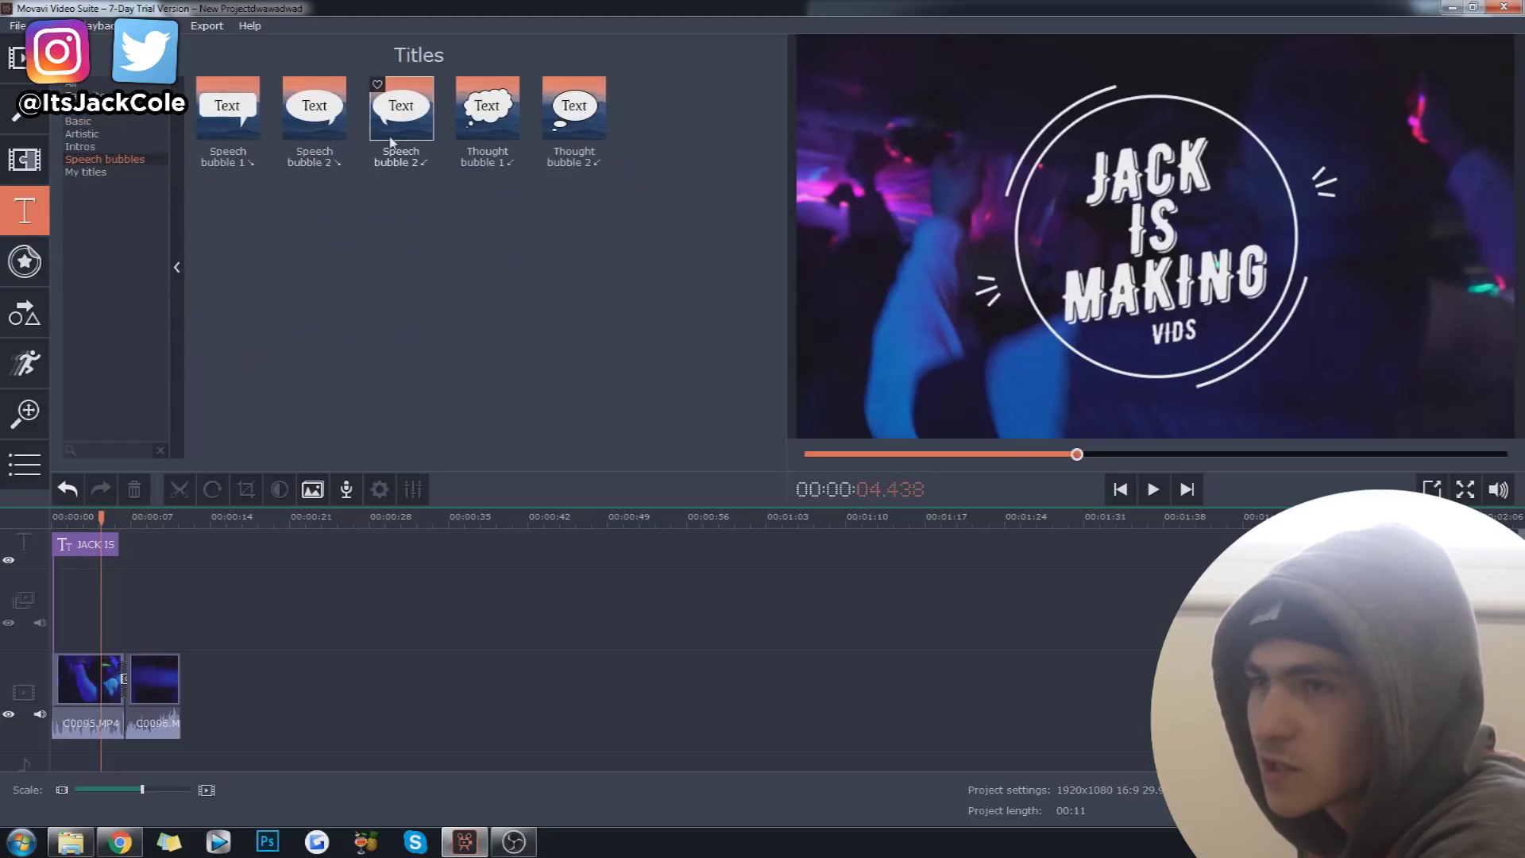
left_click(154, 518)
key("Home")
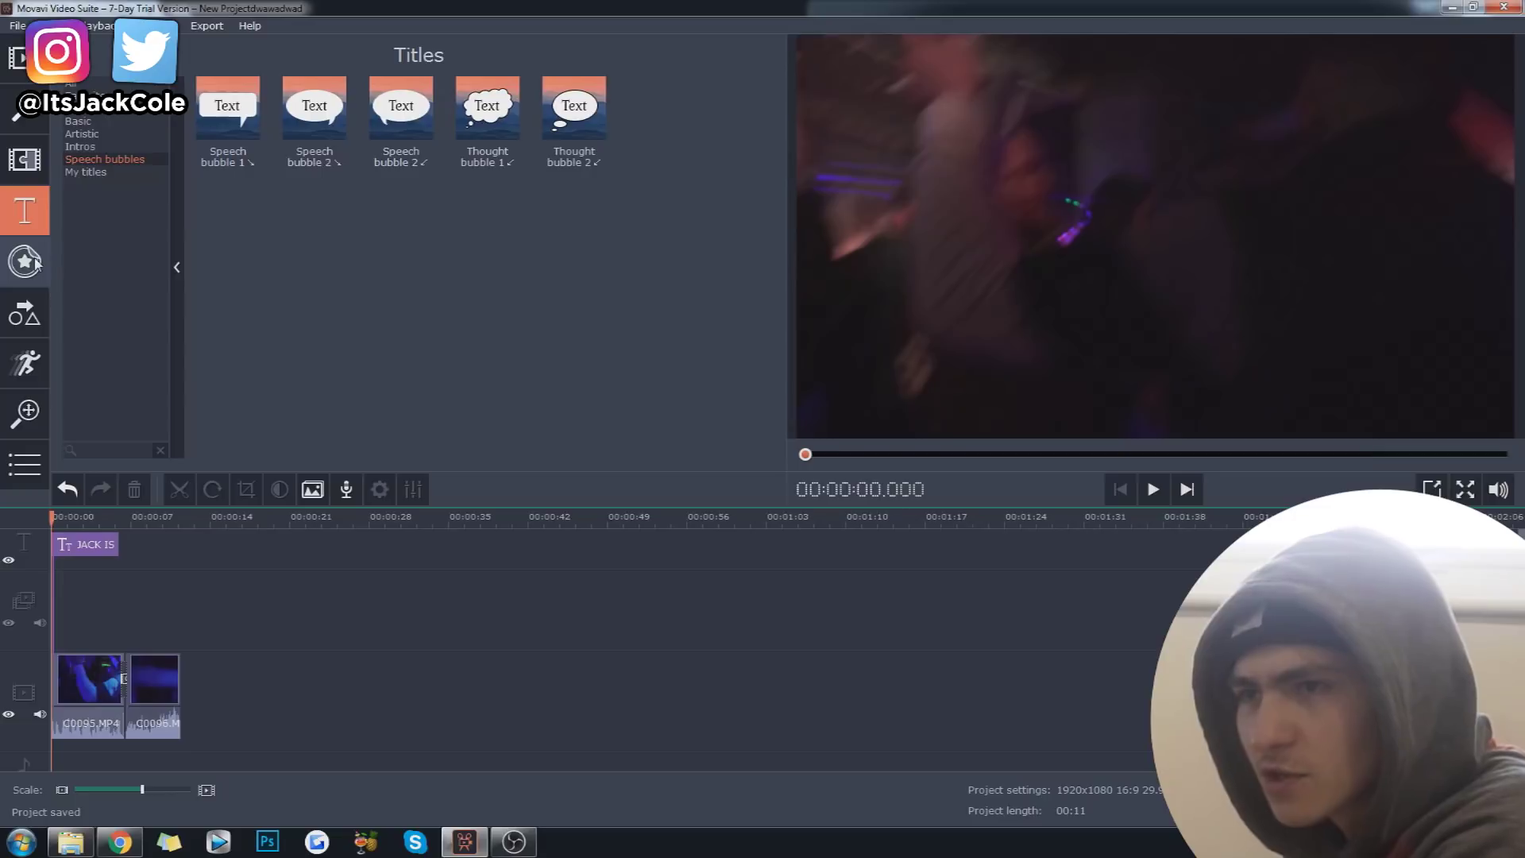
Step: Add a :) smiley sticker, shrunk and placed at the lower-left of the frame
left_click(23, 265)
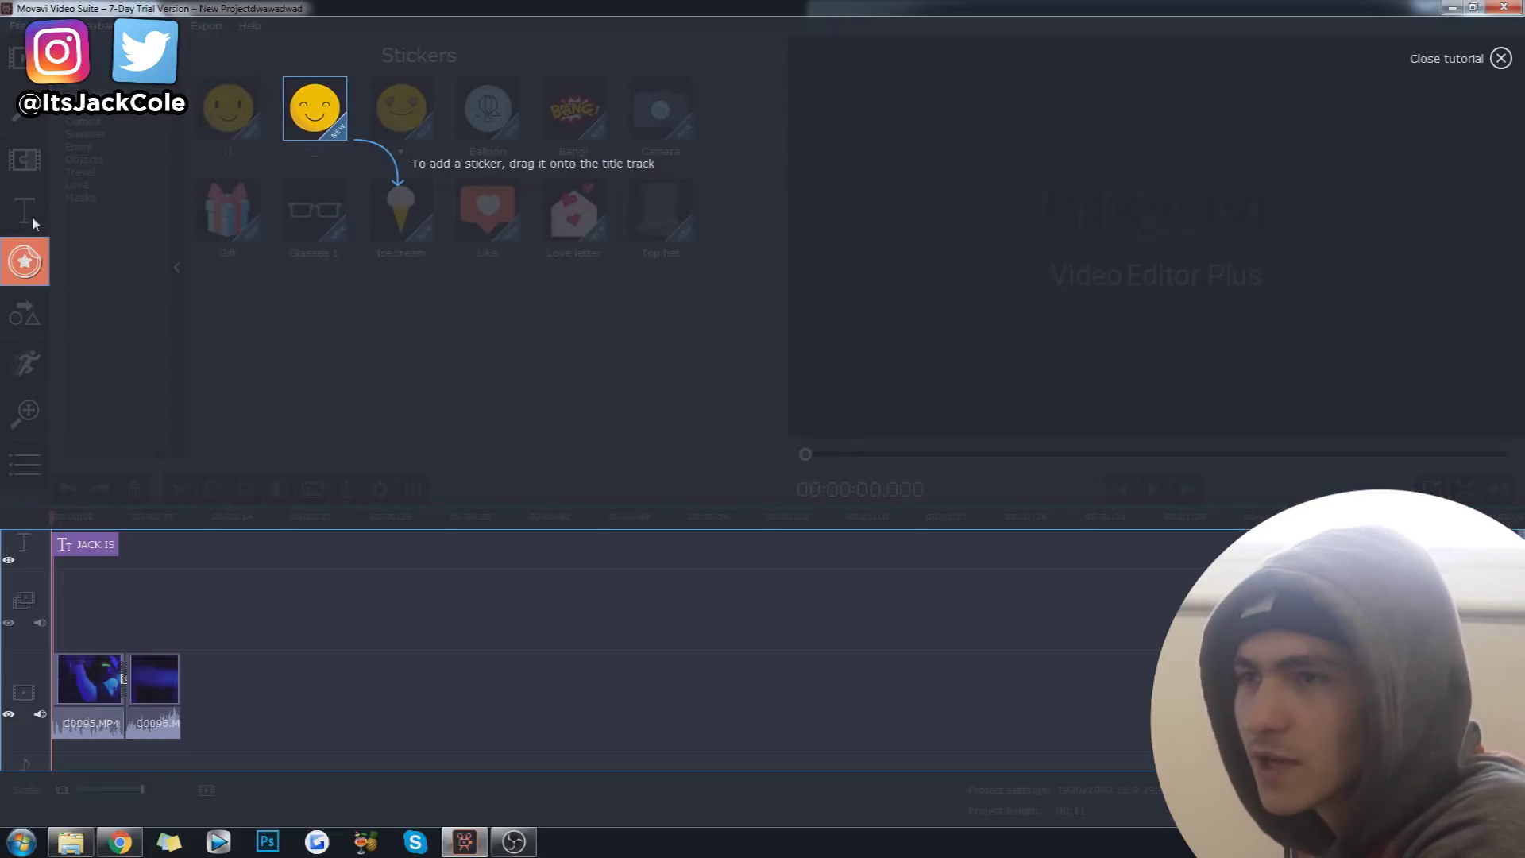
left_click(559, 343)
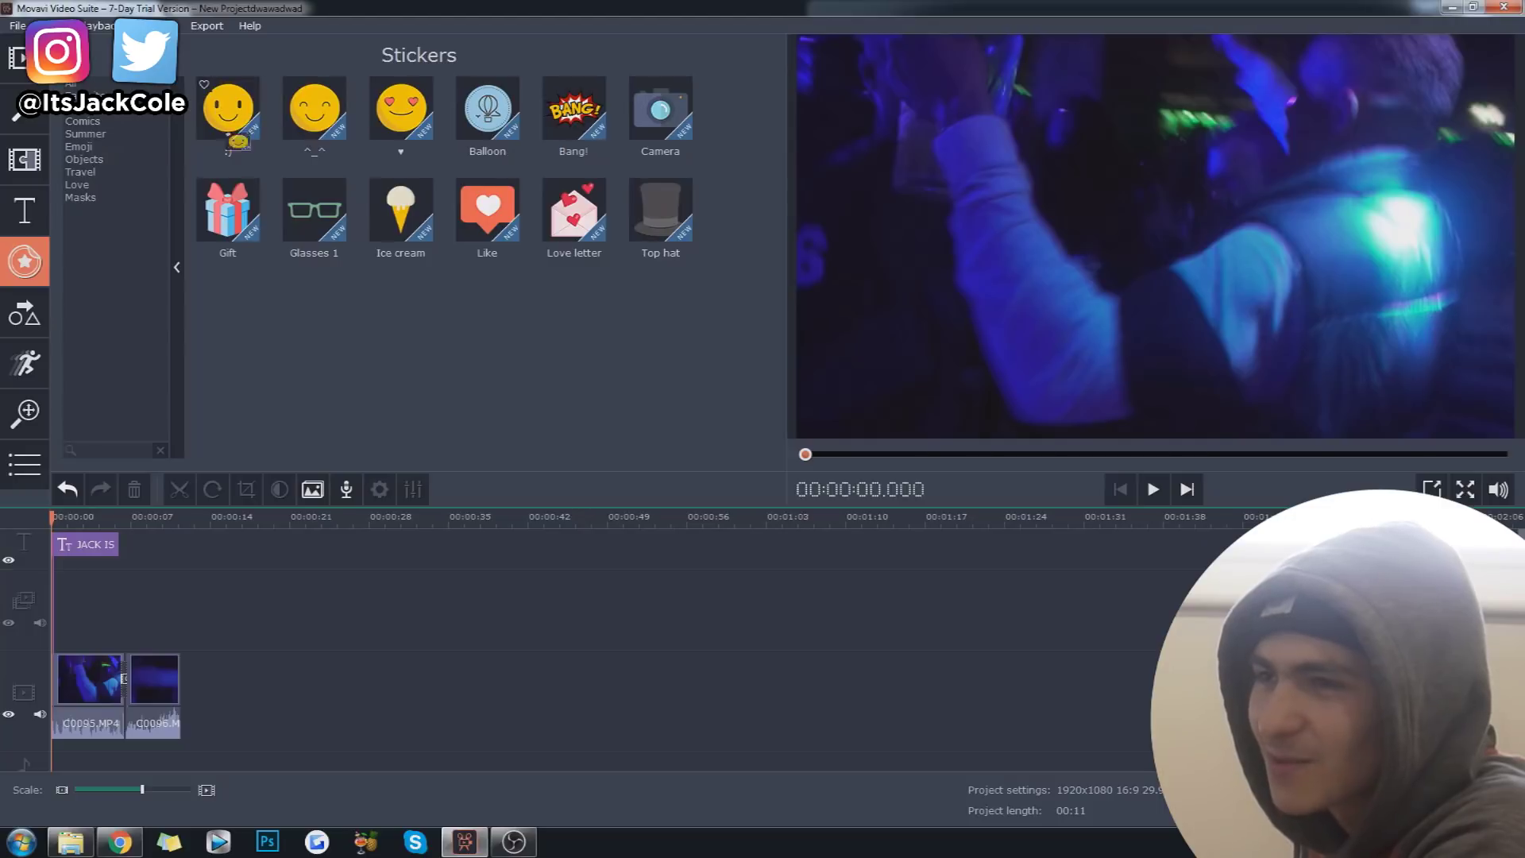
left_click_drag(228, 107, 143, 547)
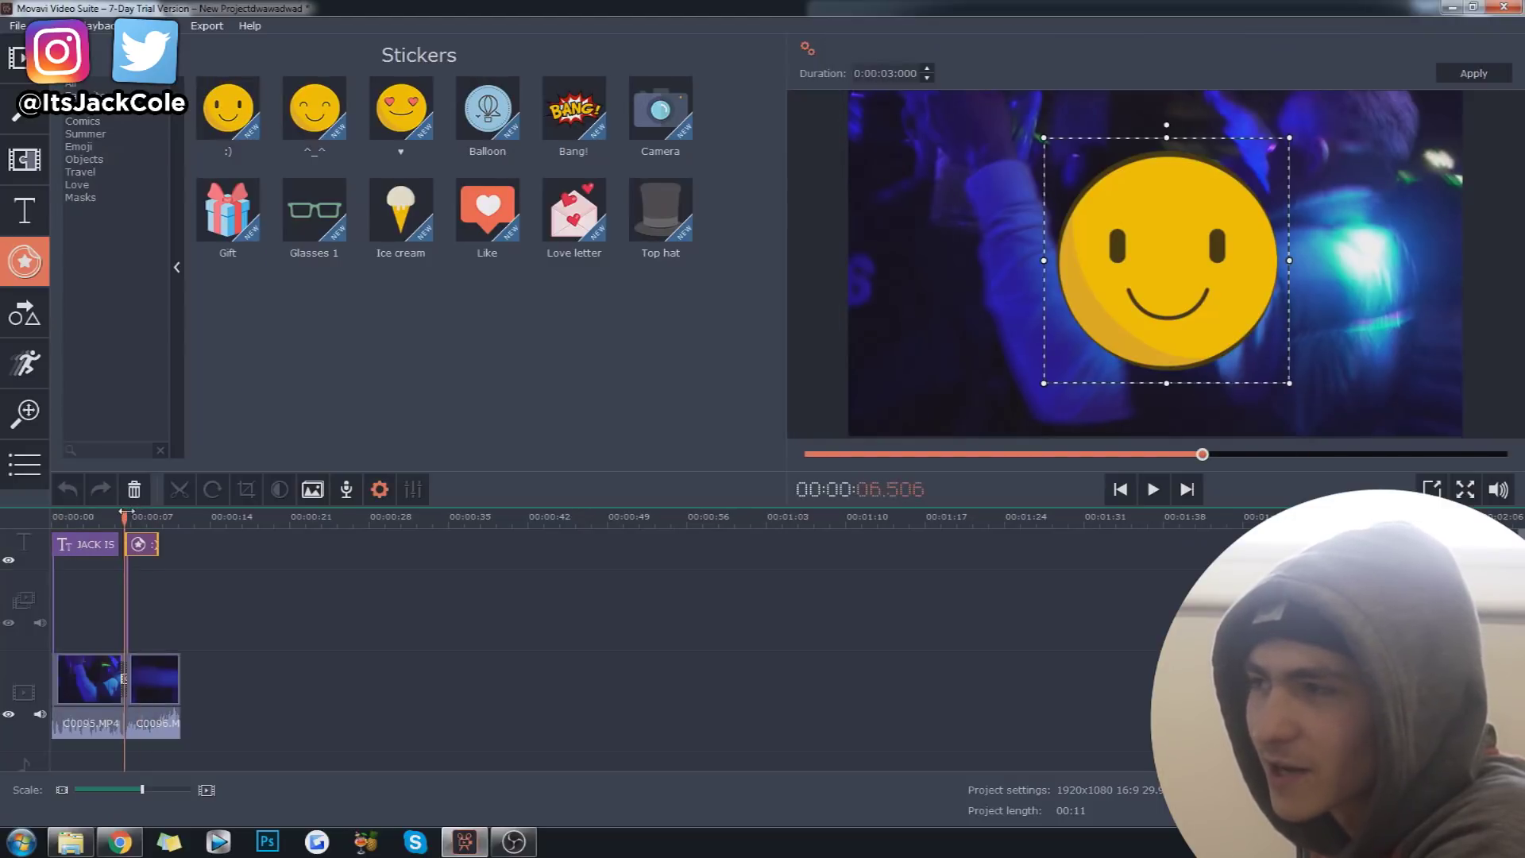
left_click(131, 517)
mouse_move(1046, 274)
left_mouse_down()
mouse_move(972, 274)
mouse_move(1036, 274)
left_mouse_up()
left_click_drag(1280, 141, 940, 351)
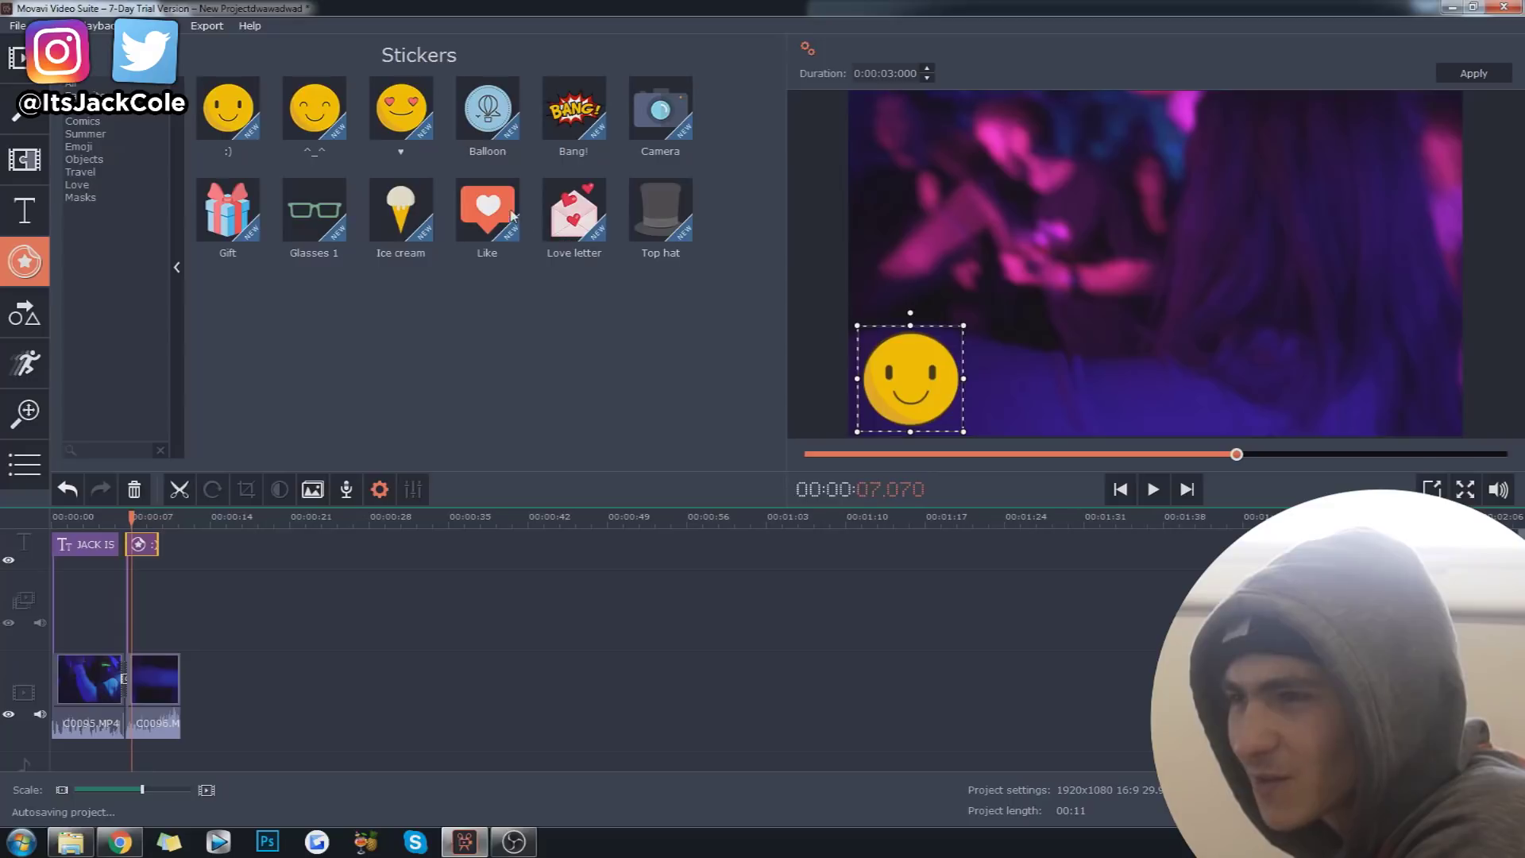
Step: Add a Like sticker shrunk at the right, plus a second smiley at the playhead
left_click_drag(513, 214, 151, 616)
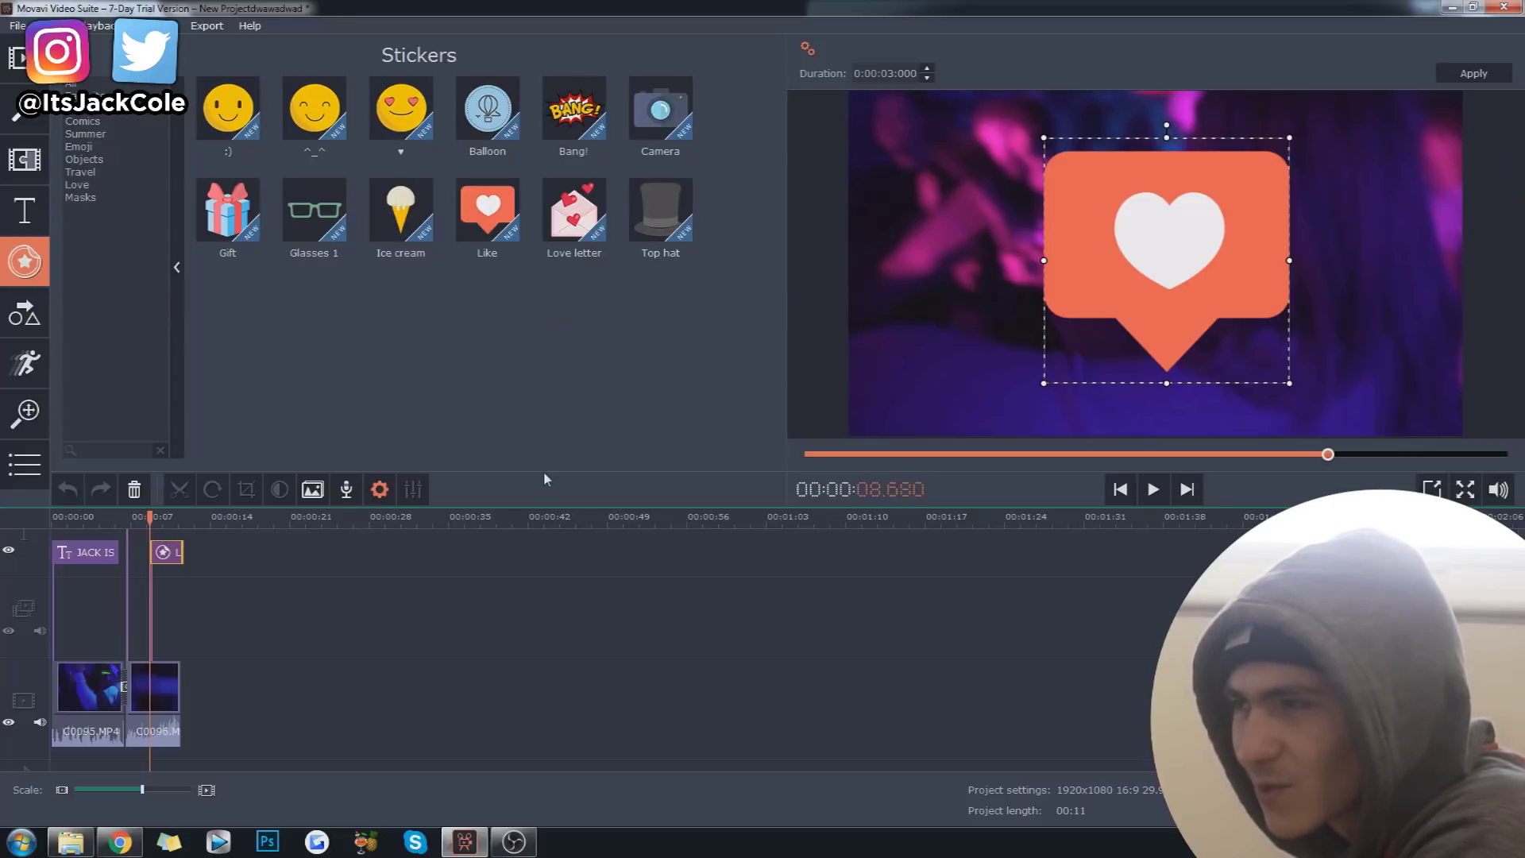
left_click_drag(1144, 251, 1101, 206)
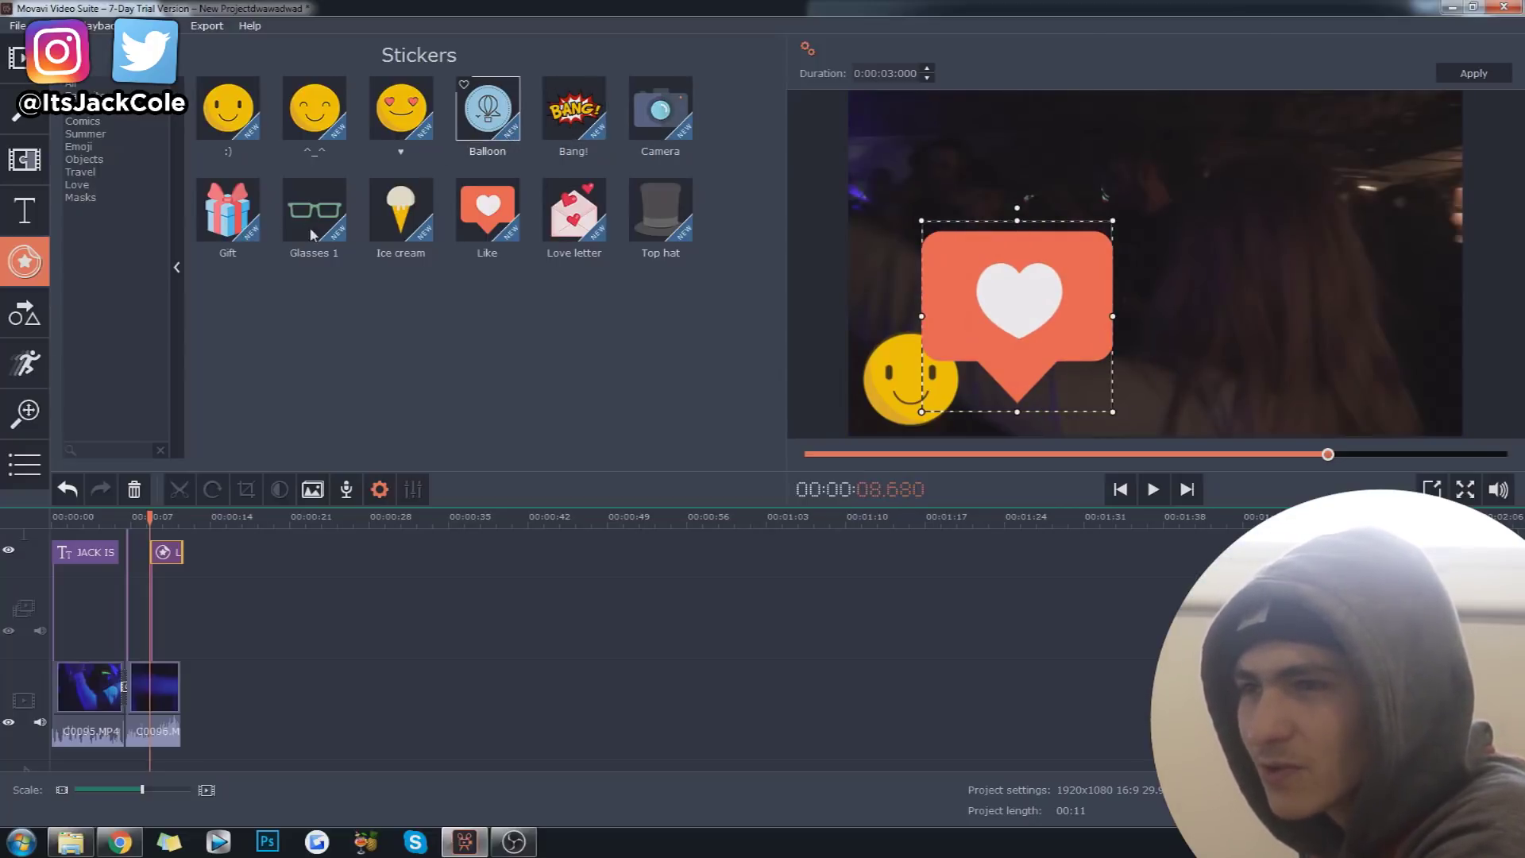
left_click_drag(1100, 277, 1316, 225)
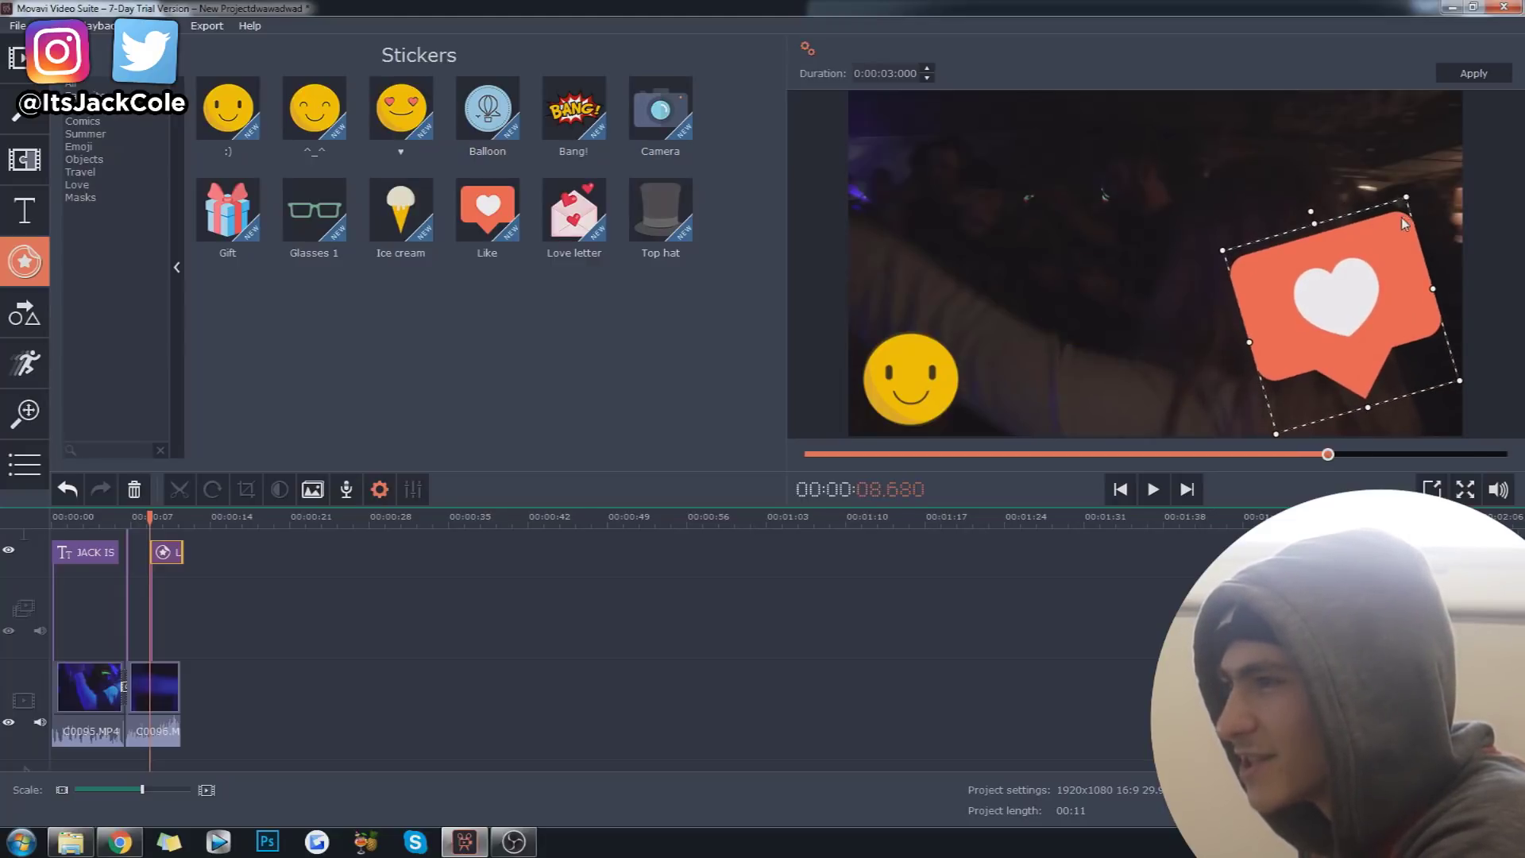
left_click_drag(1406, 197, 1386, 236)
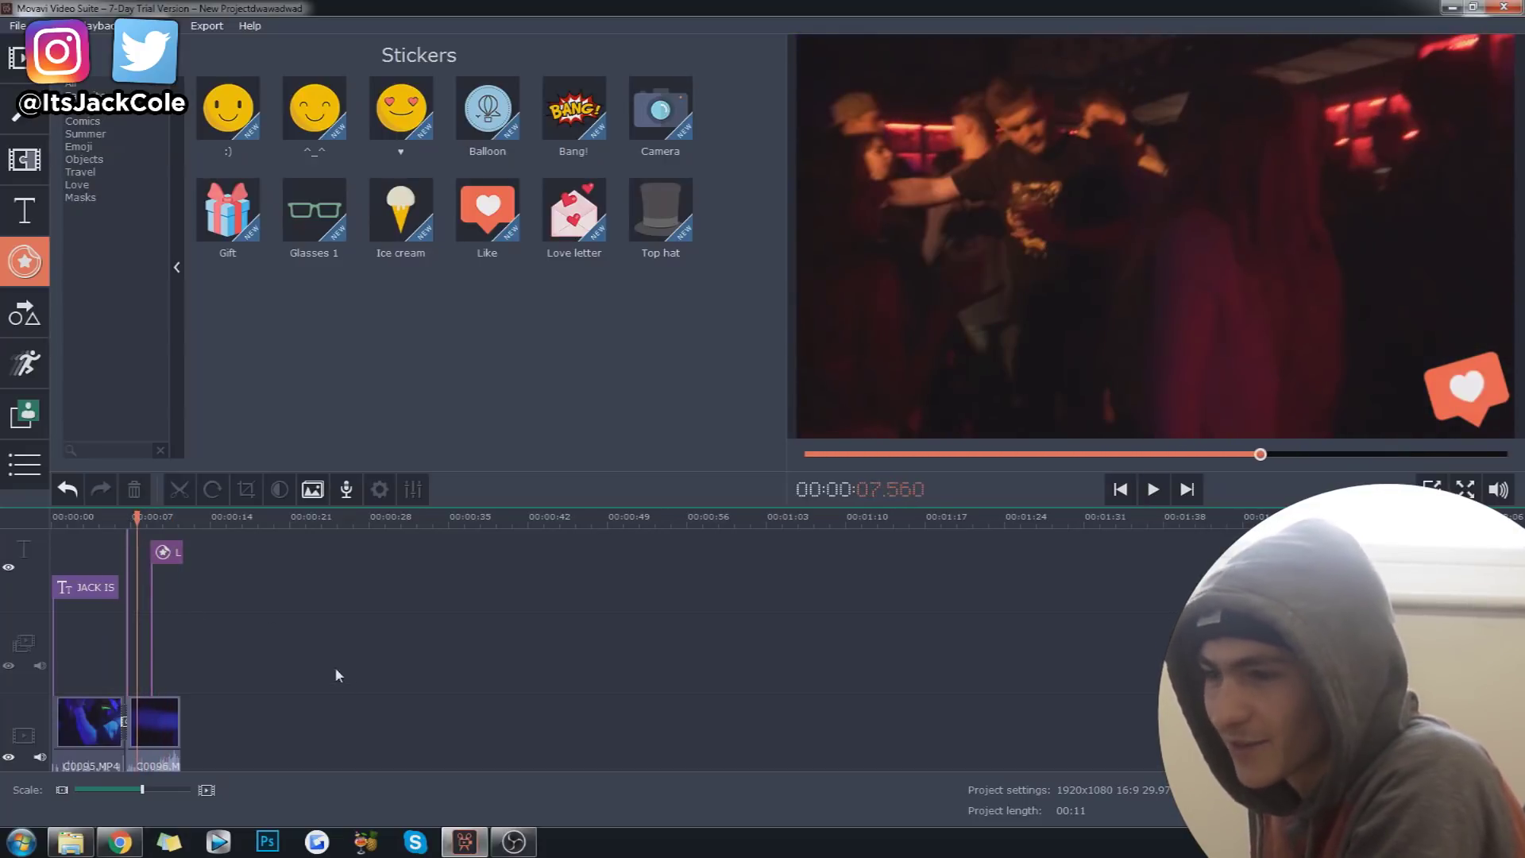
left_click_drag(228, 107, 141, 544)
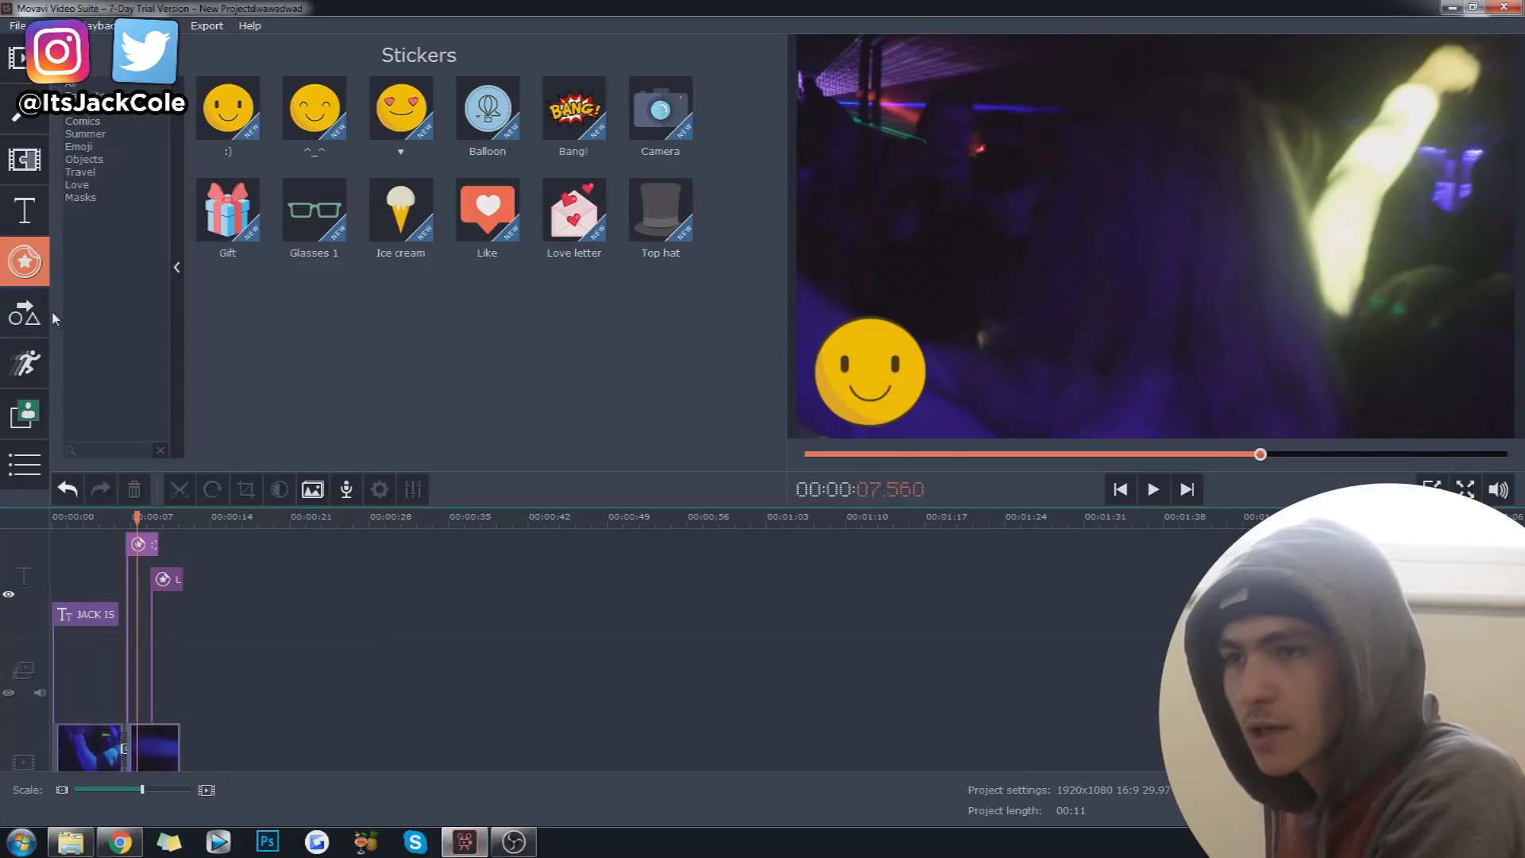
left_click(25, 314)
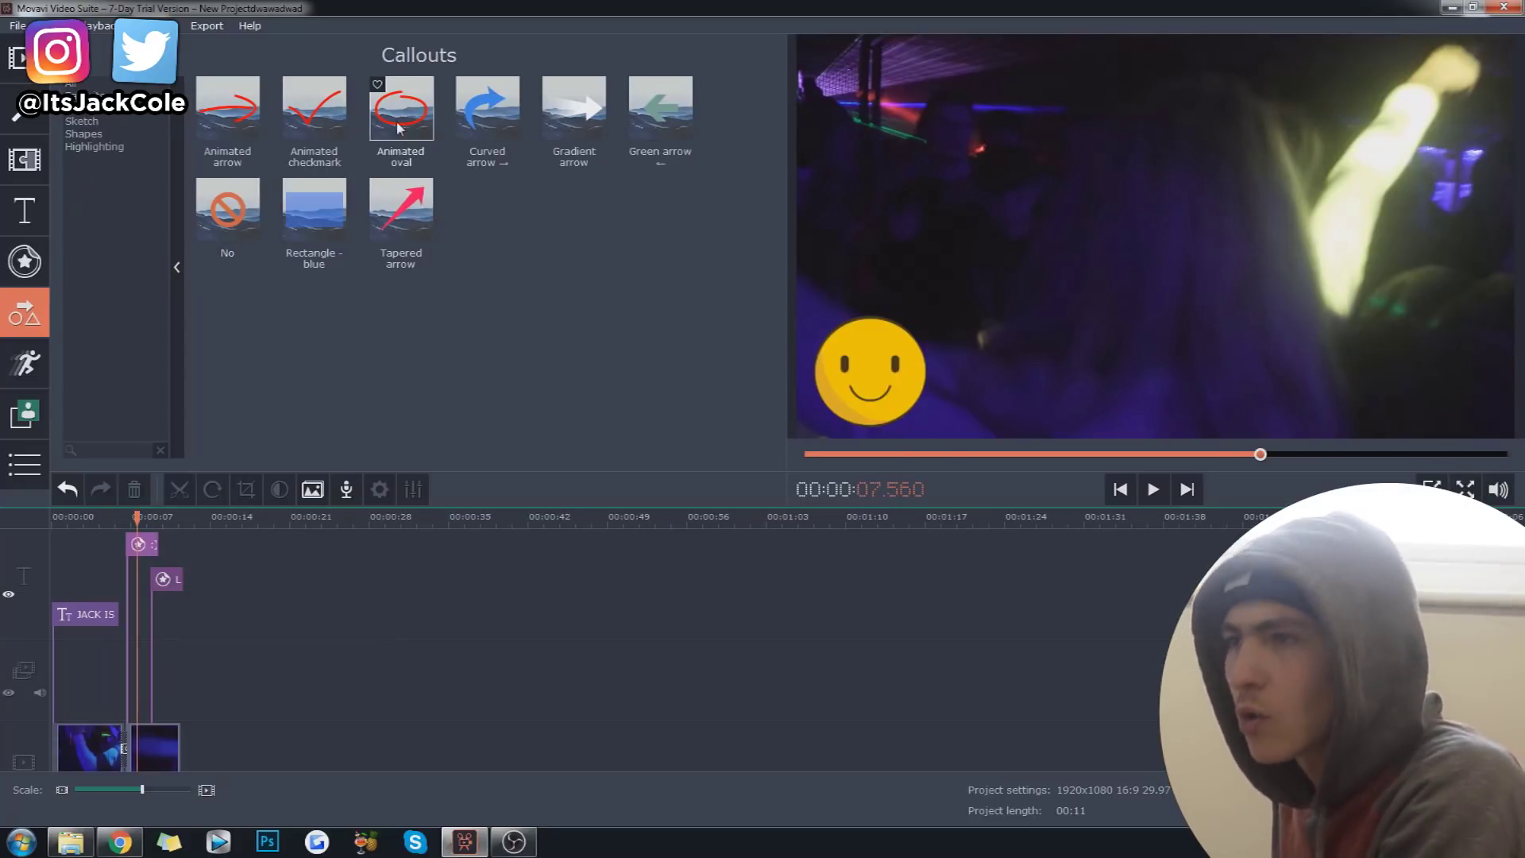
Step: Delete the sticker and intro title clips and add the Animated oval callout to the timeline
left_click_drag(226, 627, 58, 530)
key("Delete")
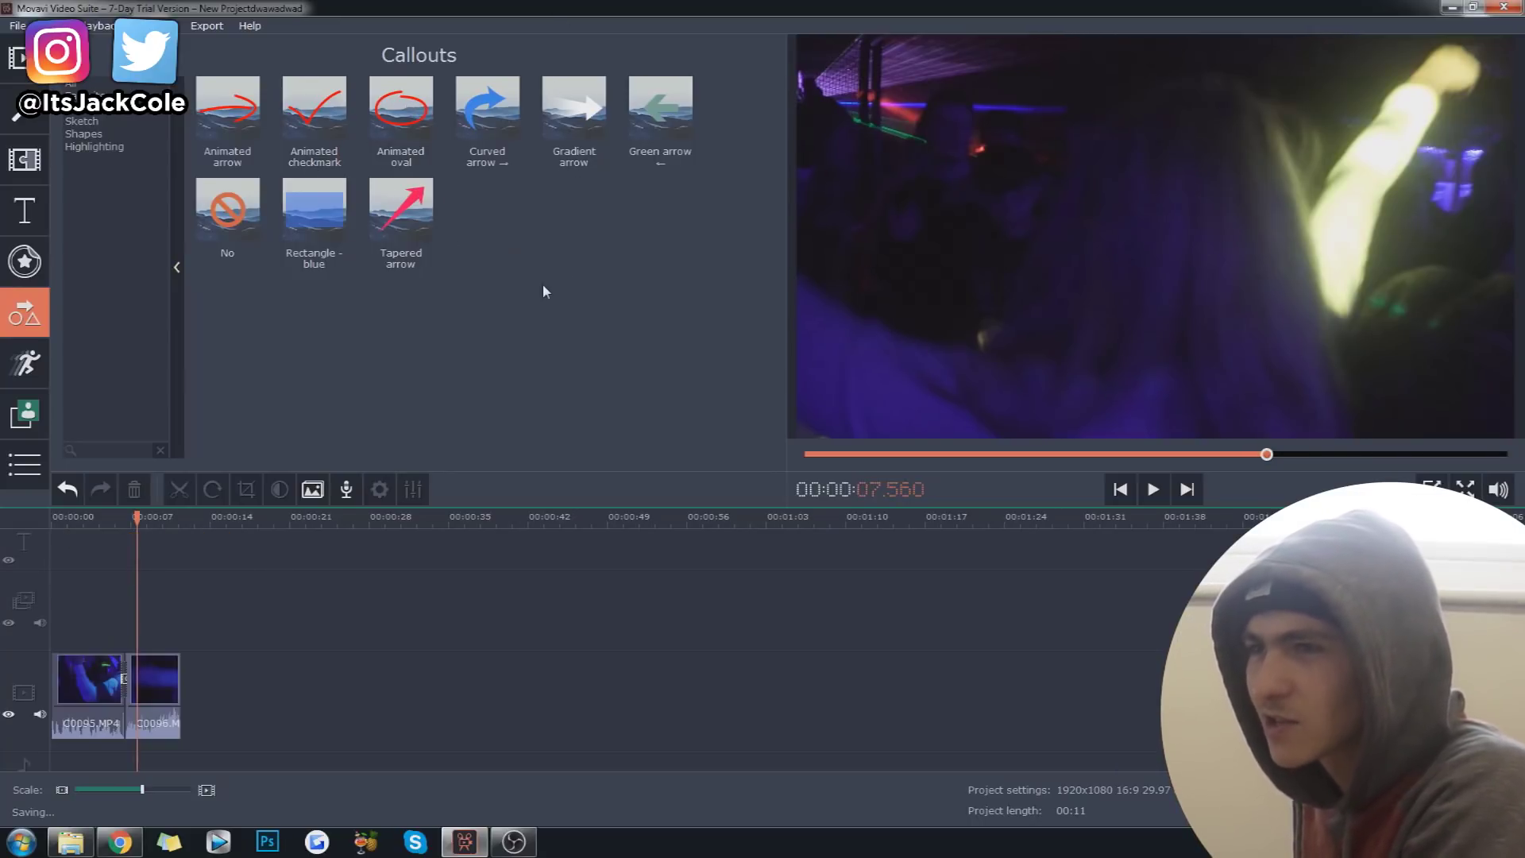
left_click_drag(401, 127, 436, 297)
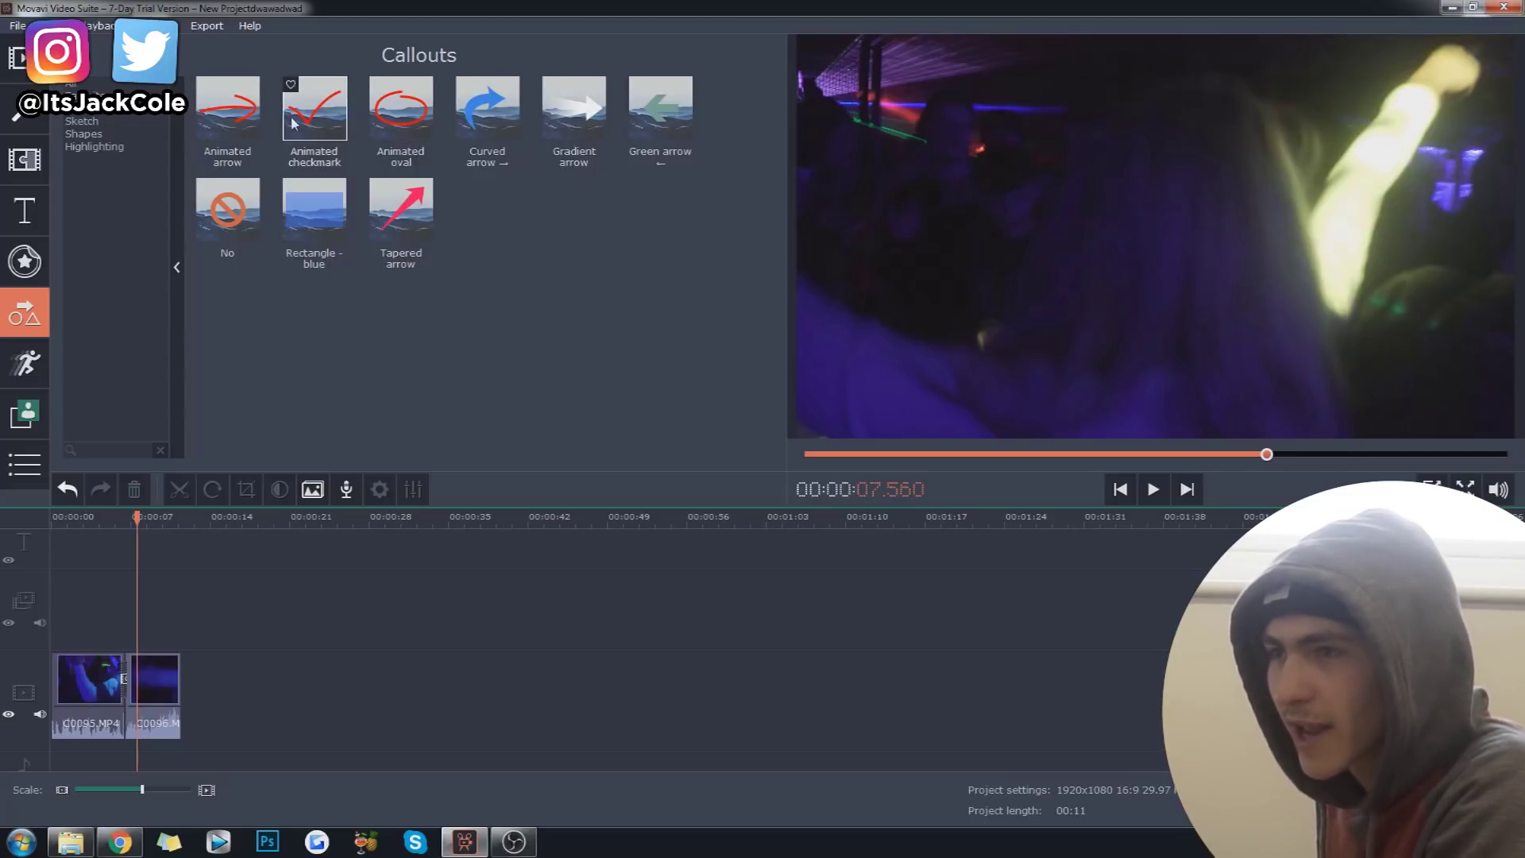
left_click_drag(402, 208, 167, 619)
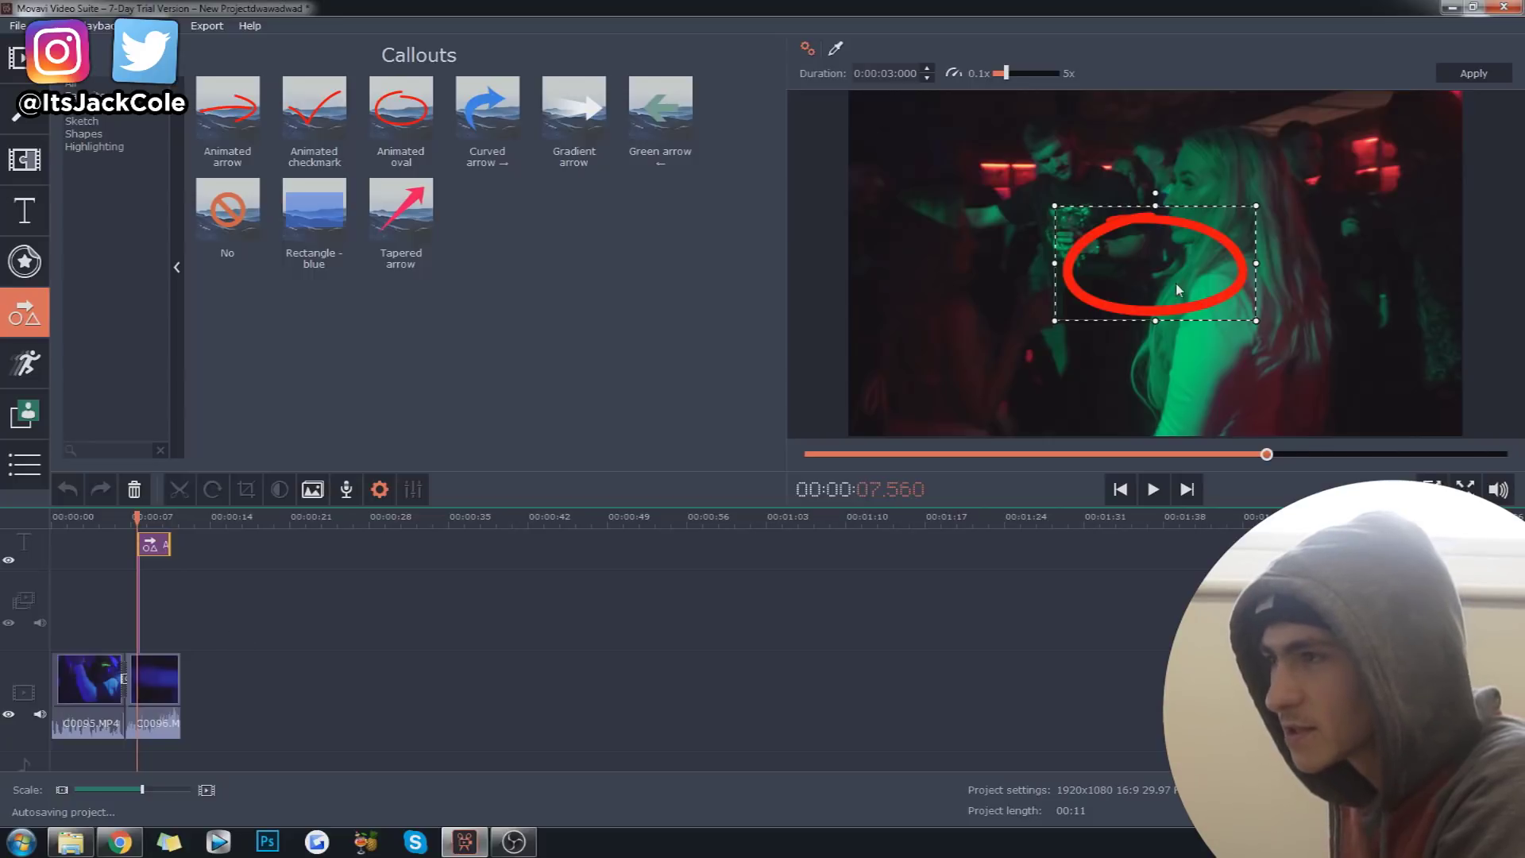
Step: Enlarge the oval over the upper right of the frame and play back its animation from 7.21 s
mouse_move(1206, 224)
left_mouse_down()
mouse_move(1249, 236)
mouse_move(1198, 226)
left_mouse_up()
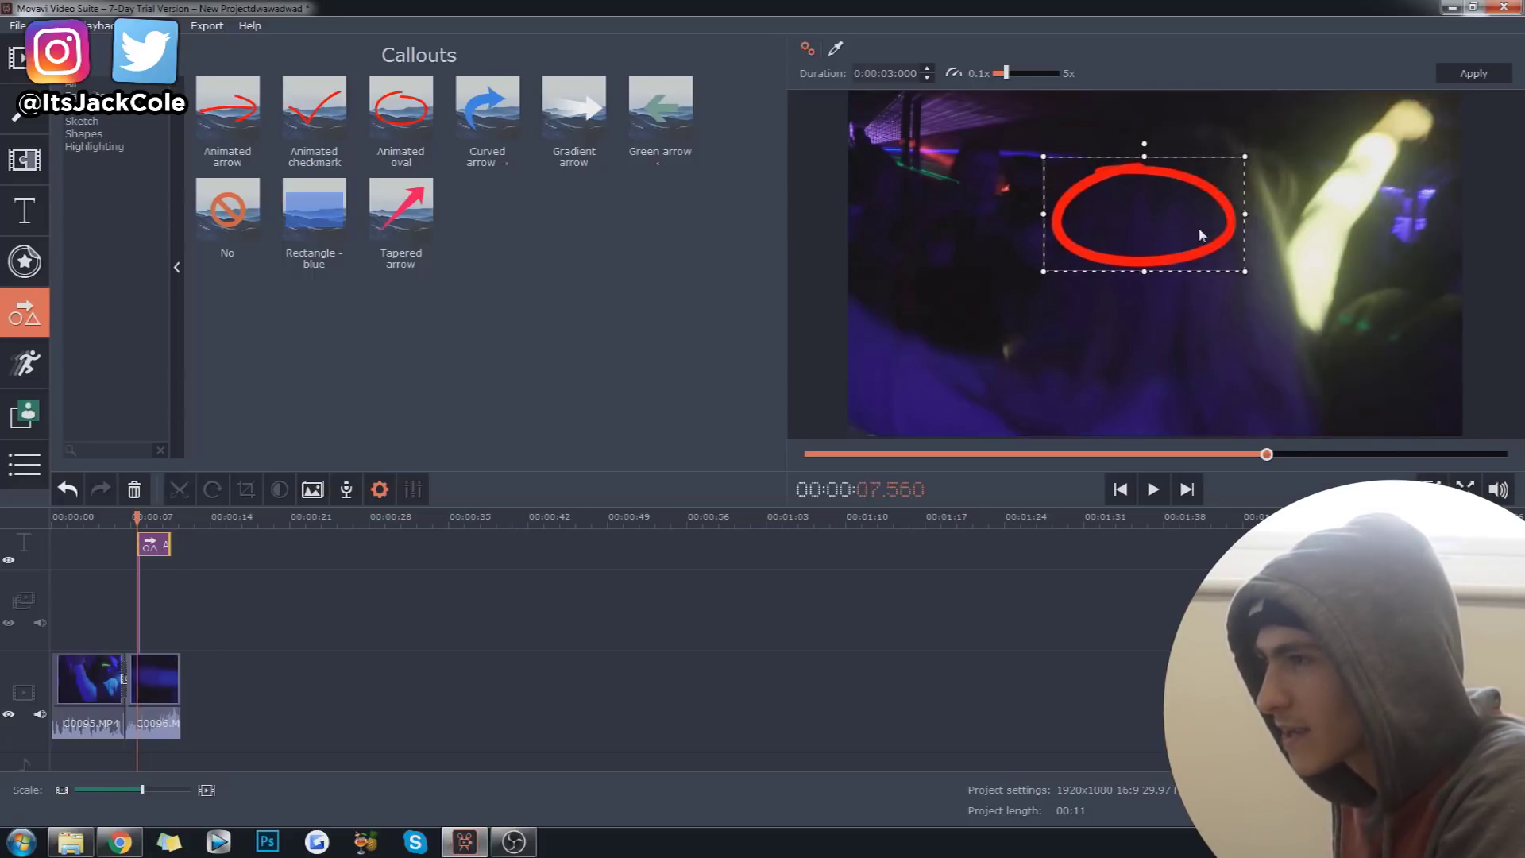
left_click_drag(1250, 151, 1367, 87)
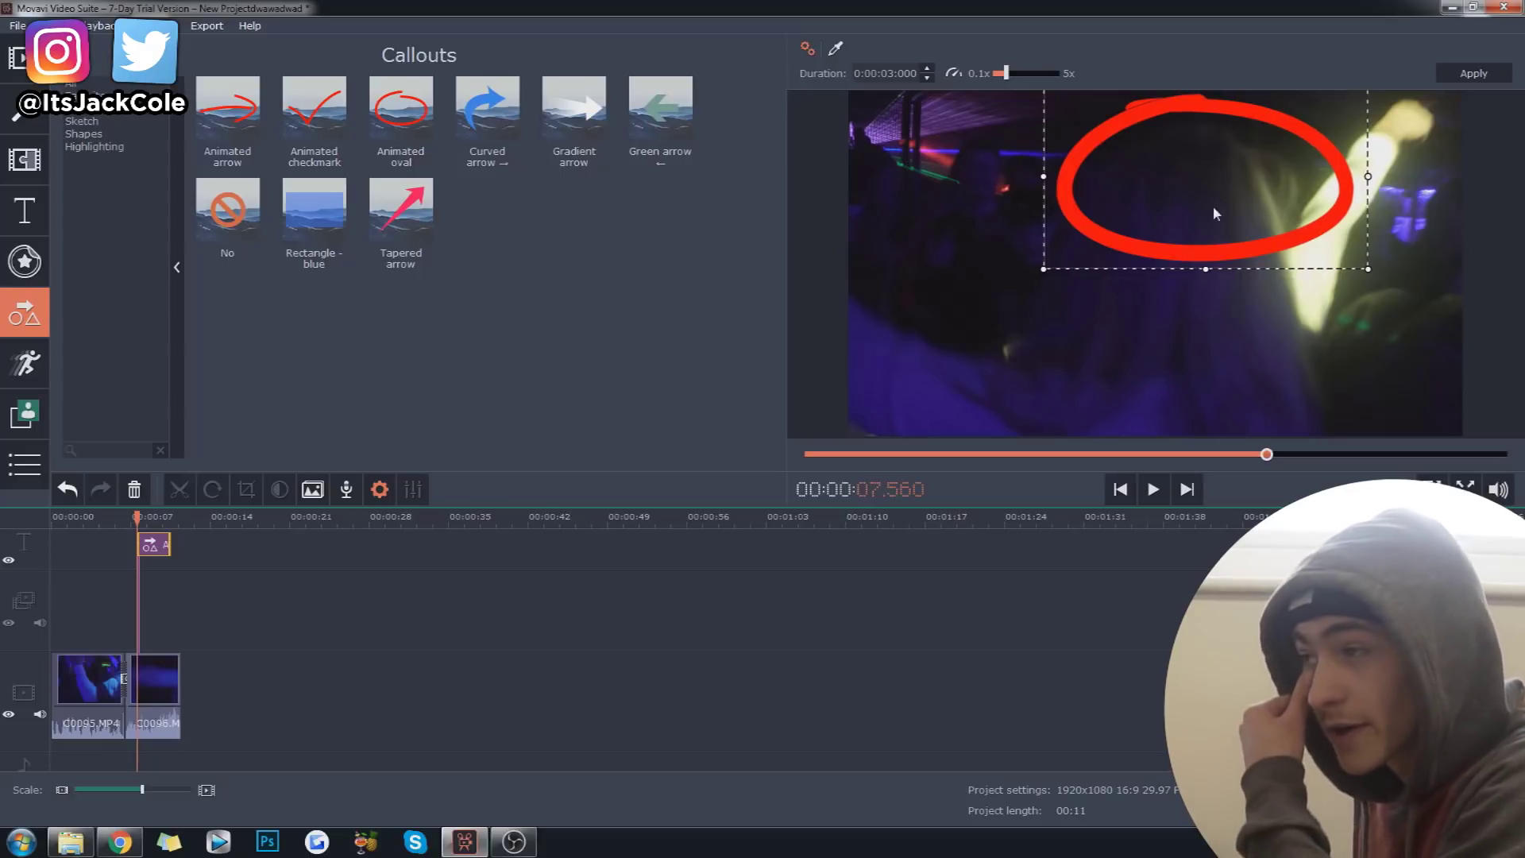
left_click_drag(1213, 207, 1271, 191)
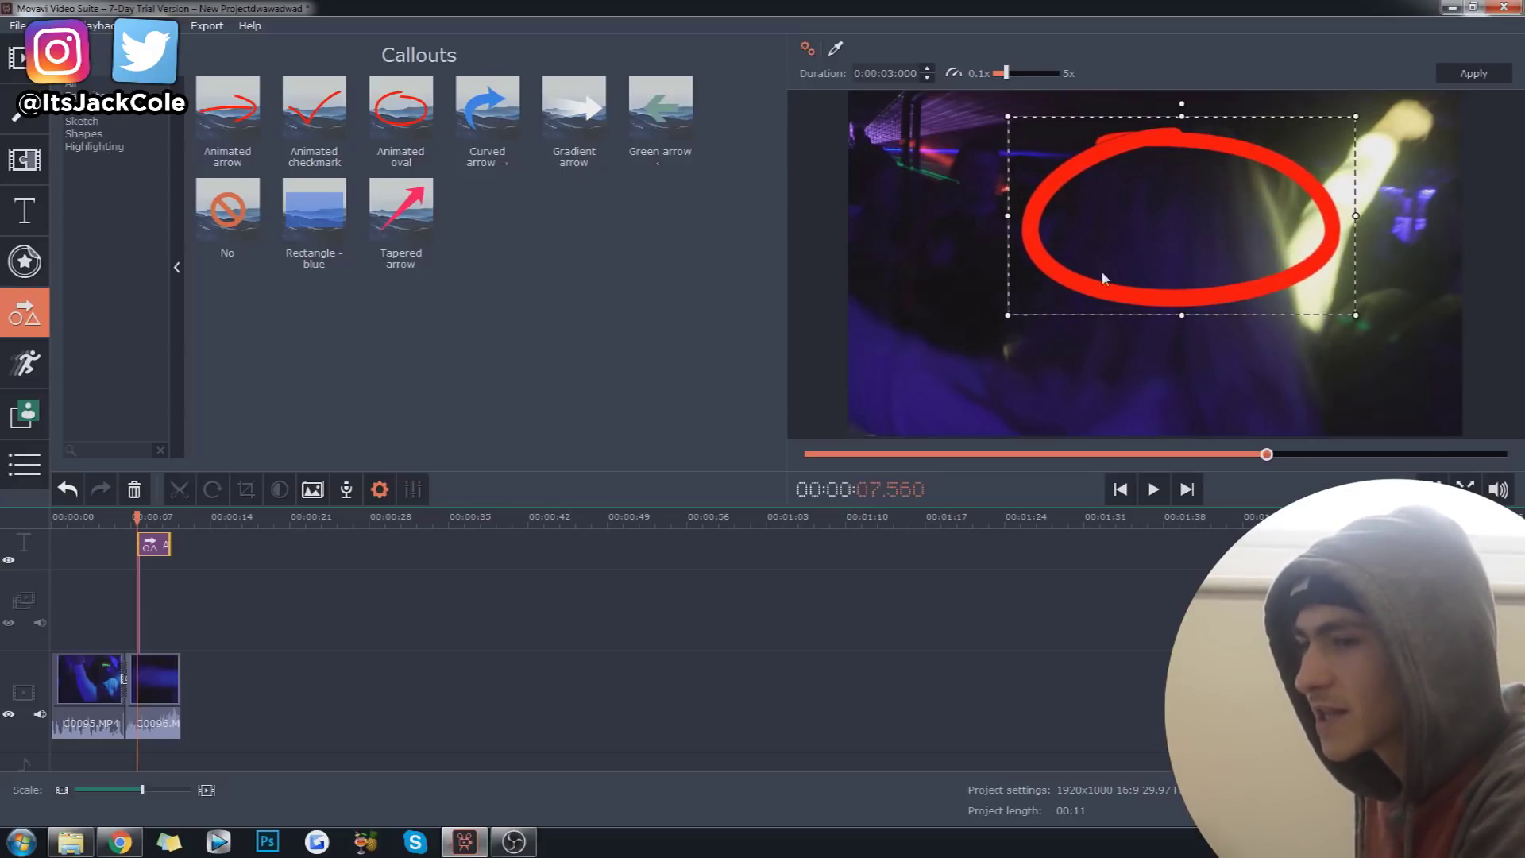
left_click(118, 518)
key("space")
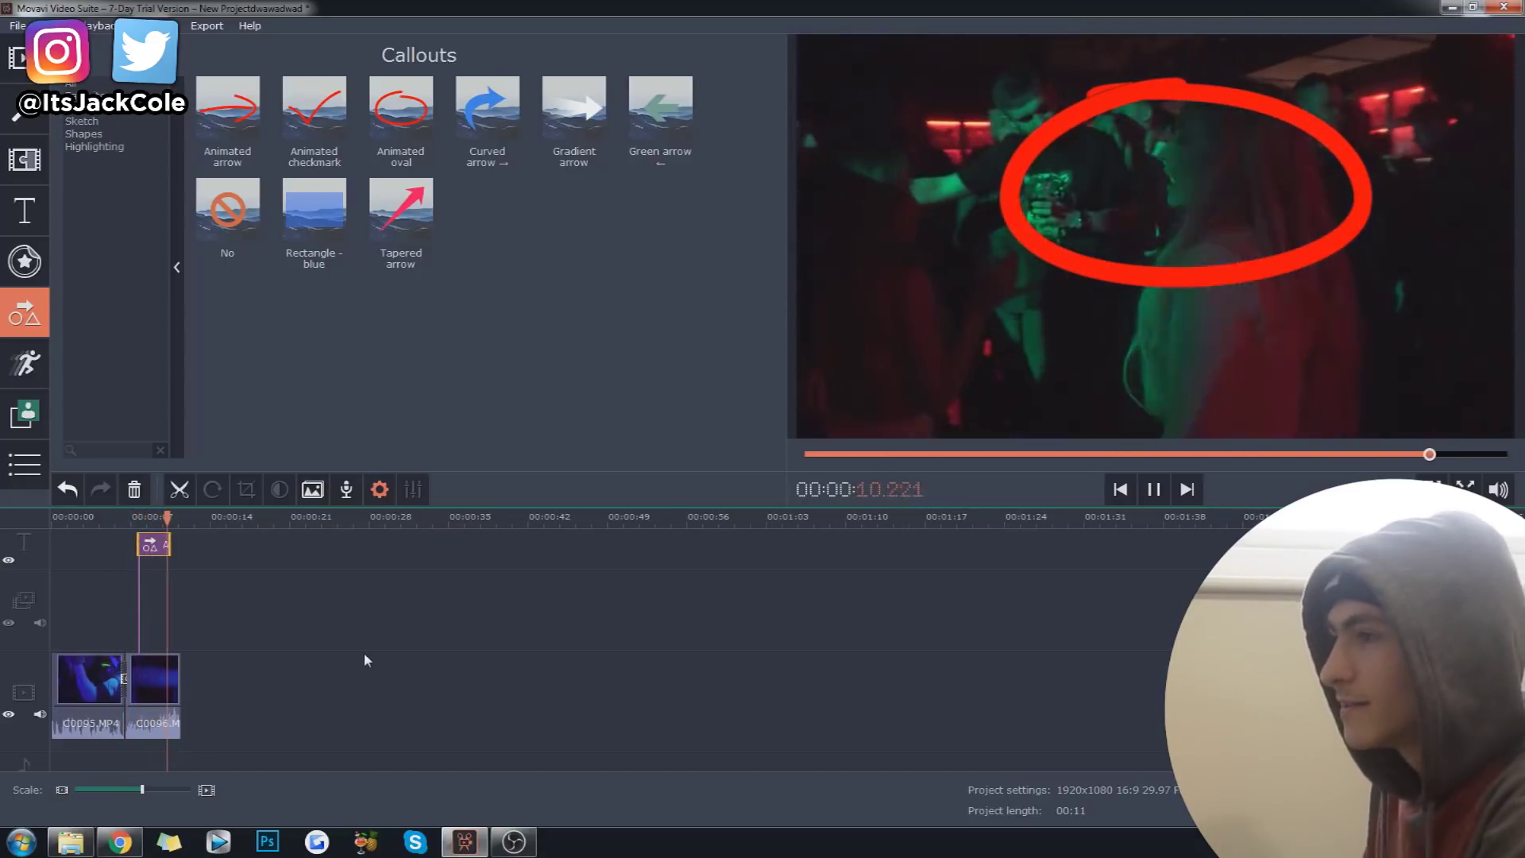
left_click_drag(176, 517, 133, 517)
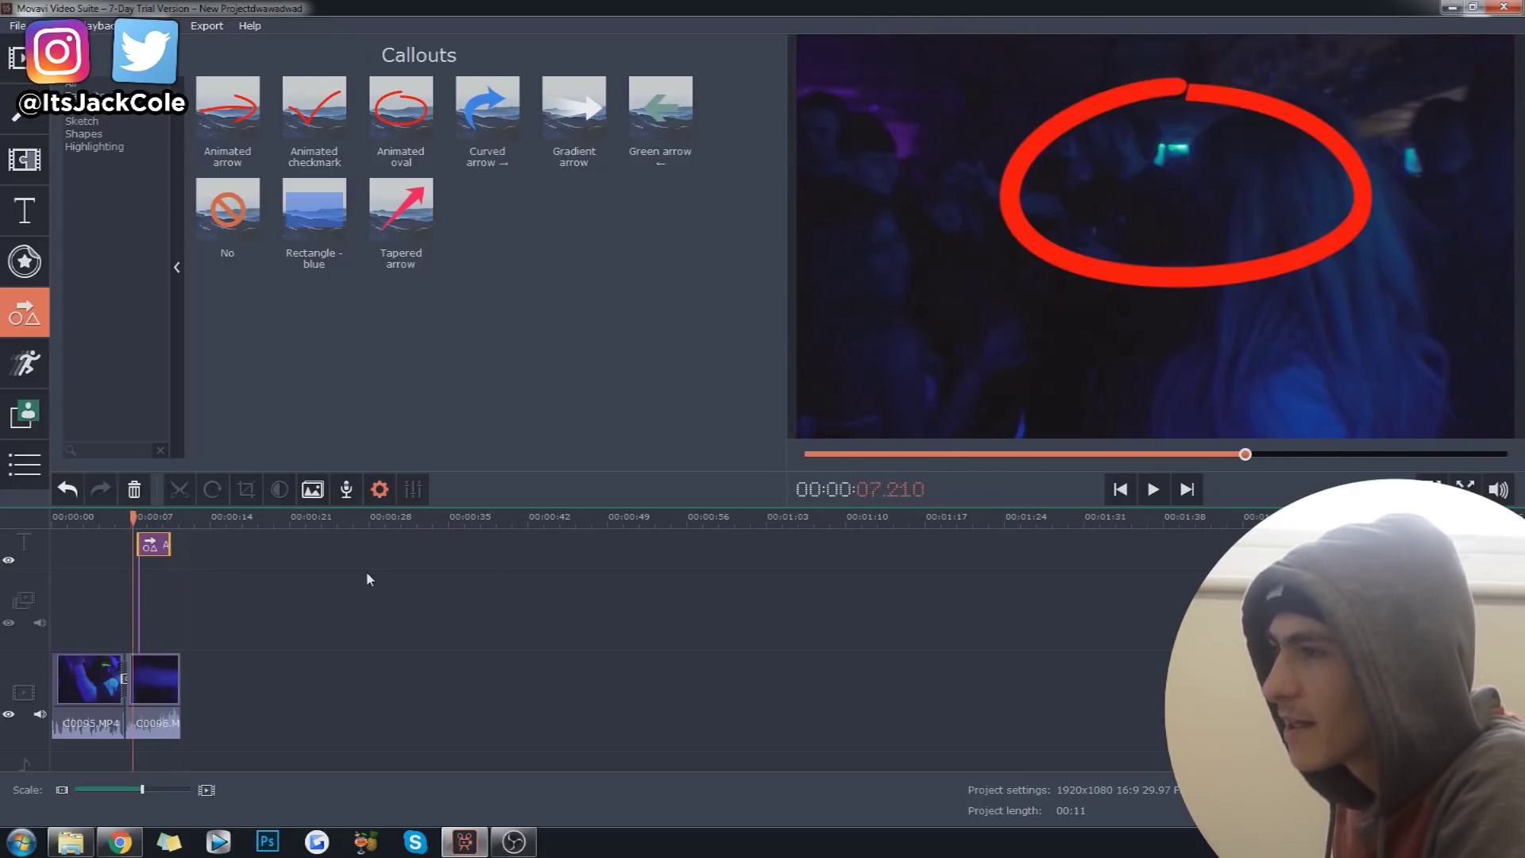
left_click(215, 574)
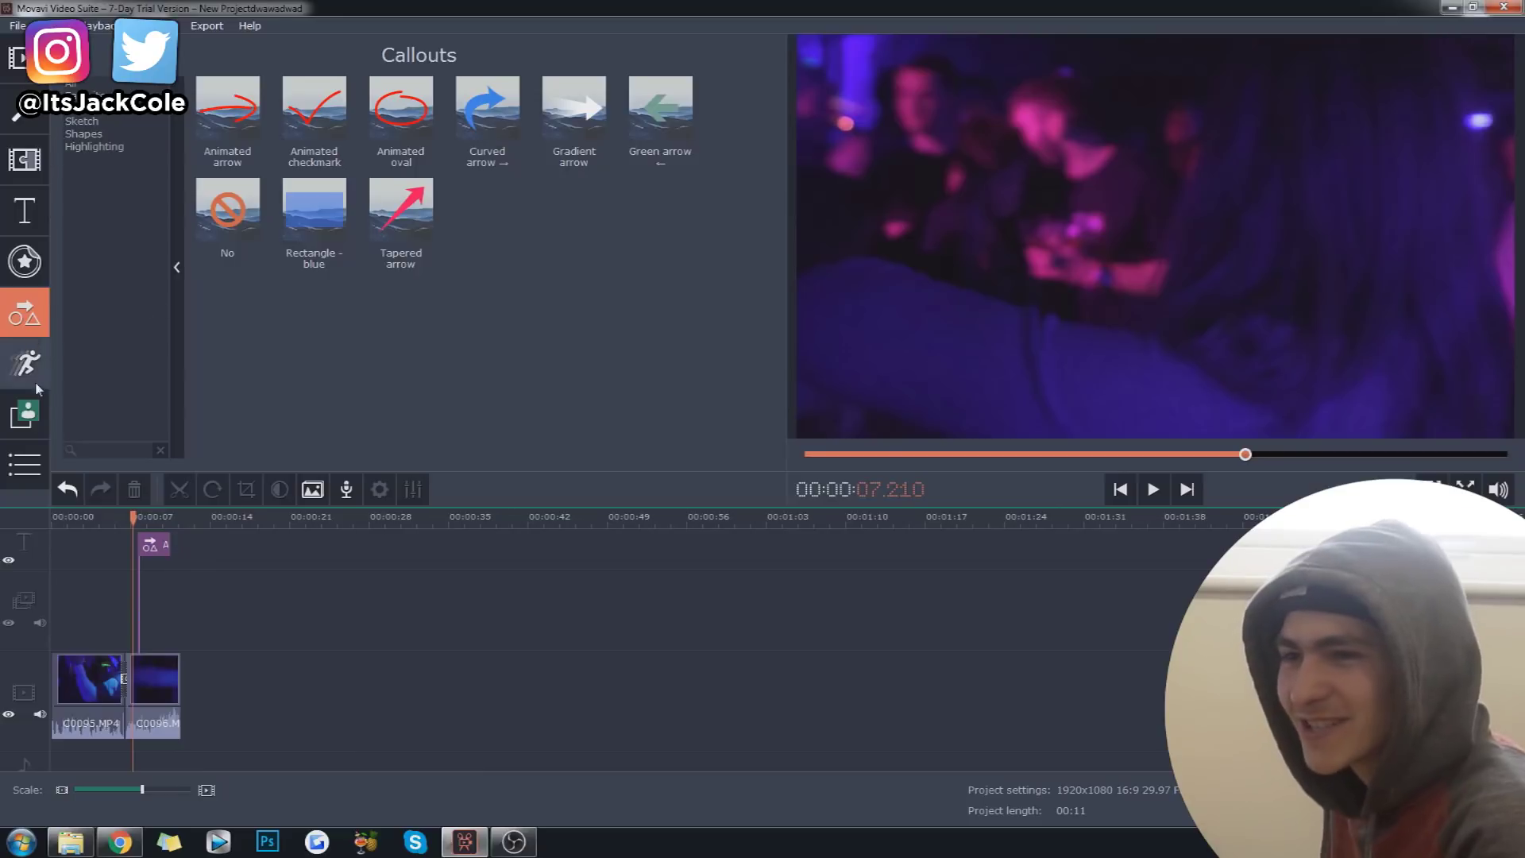
left_click(24, 363)
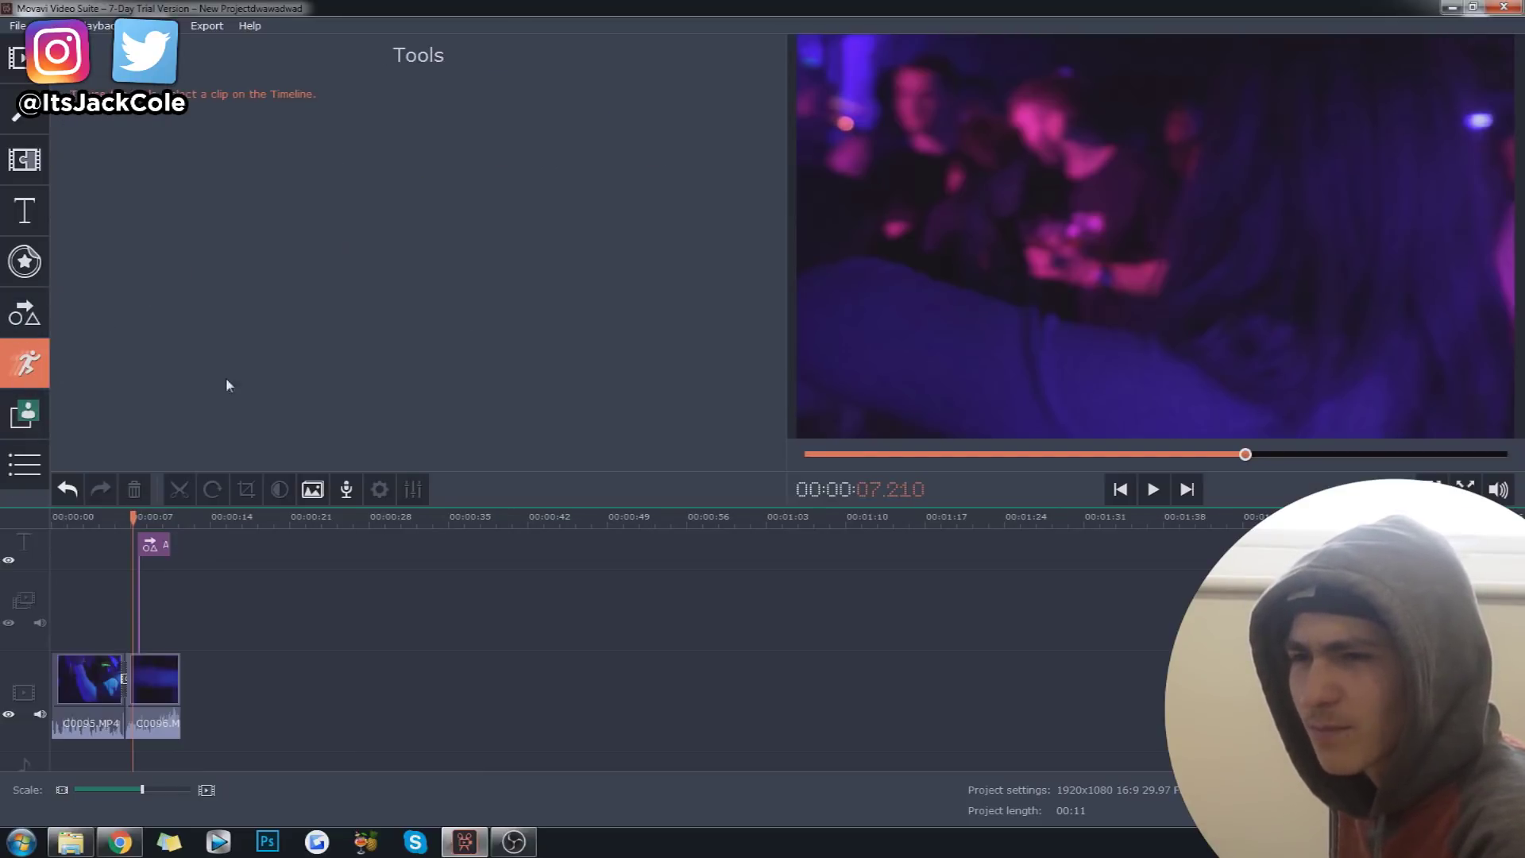
Step: Apply Chroma Key to clip C0096, test Tolerance at 43 and 0, then restore it to 80
left_click(161, 677)
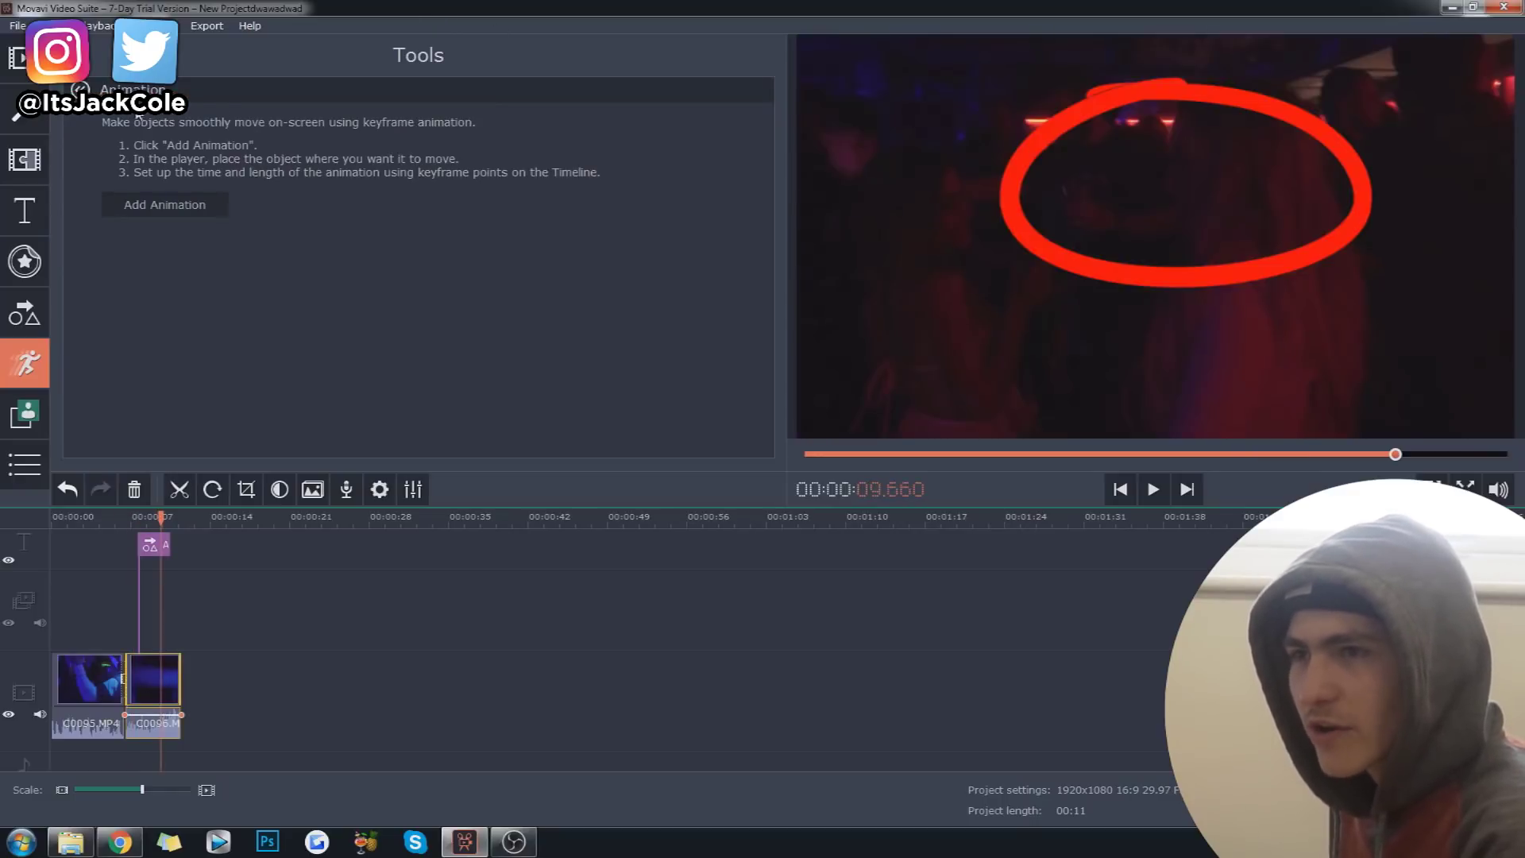
left_click(157, 547)
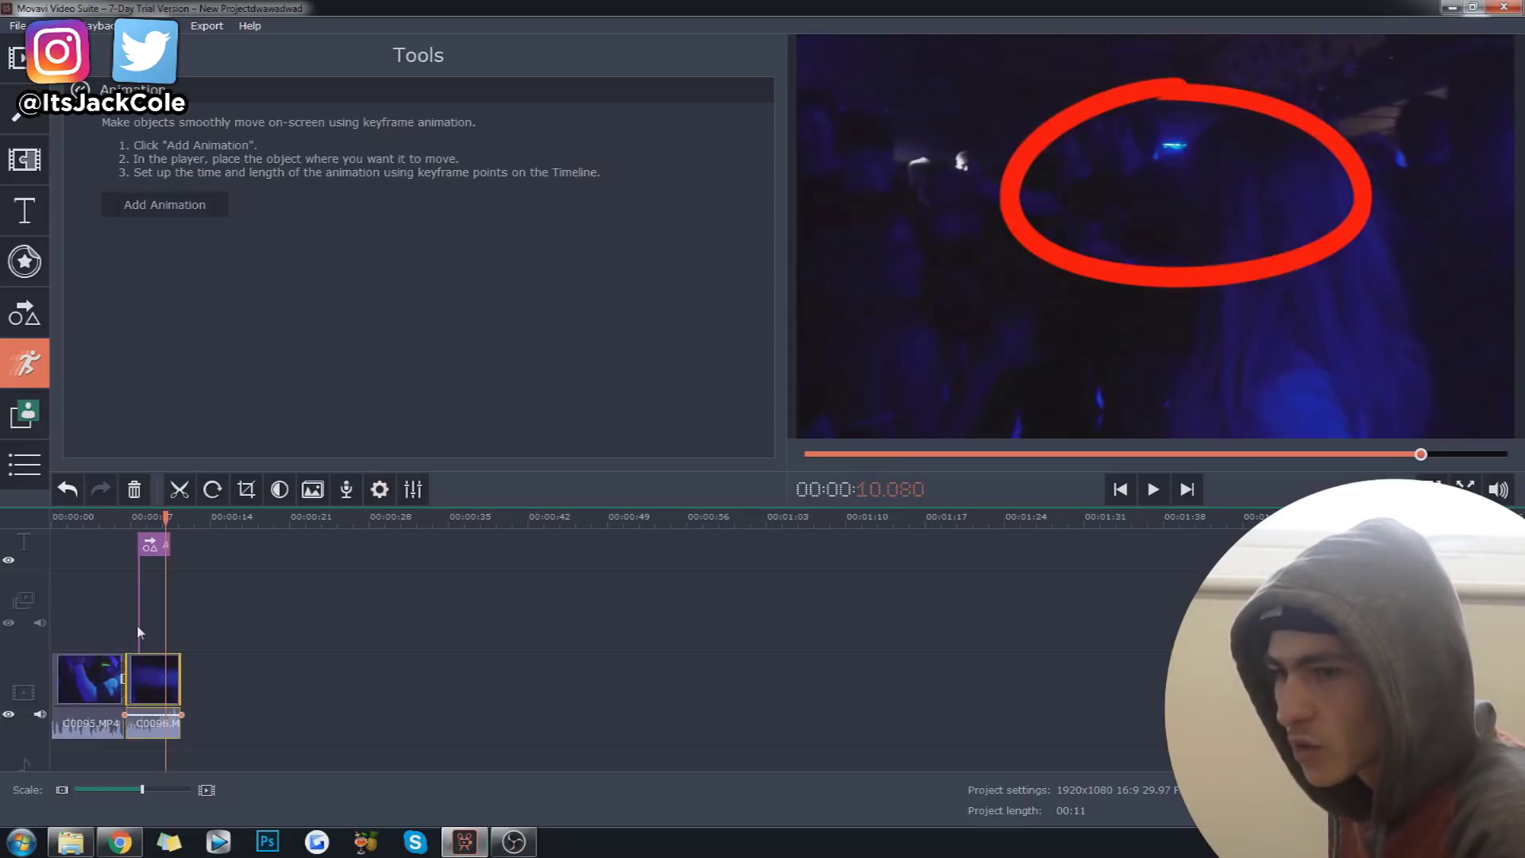
left_click(21, 419)
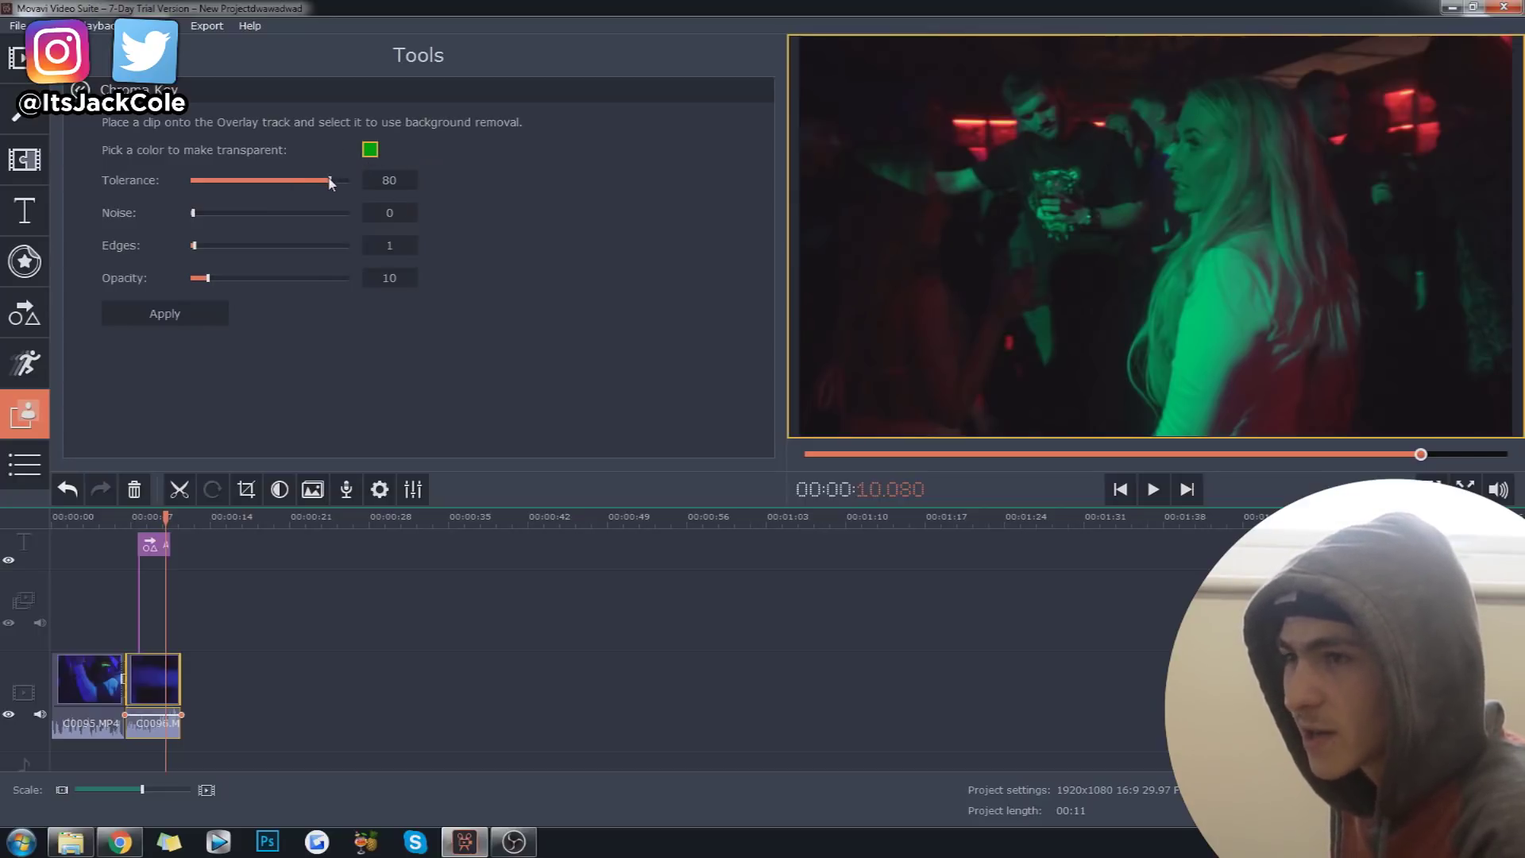
left_click_drag(330, 181, 267, 181)
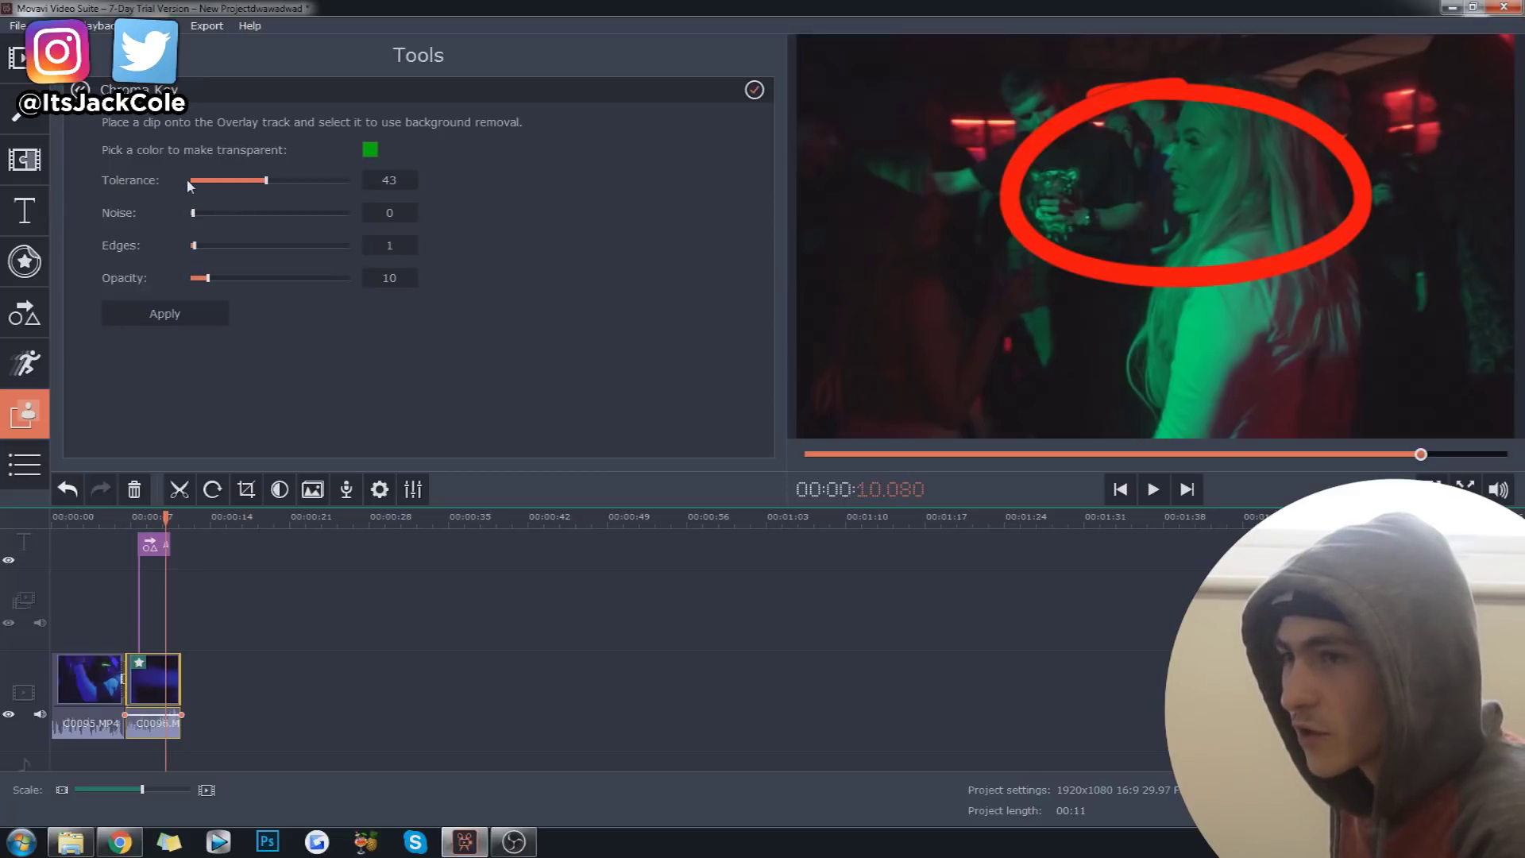
left_click_drag(205, 182, 188, 181)
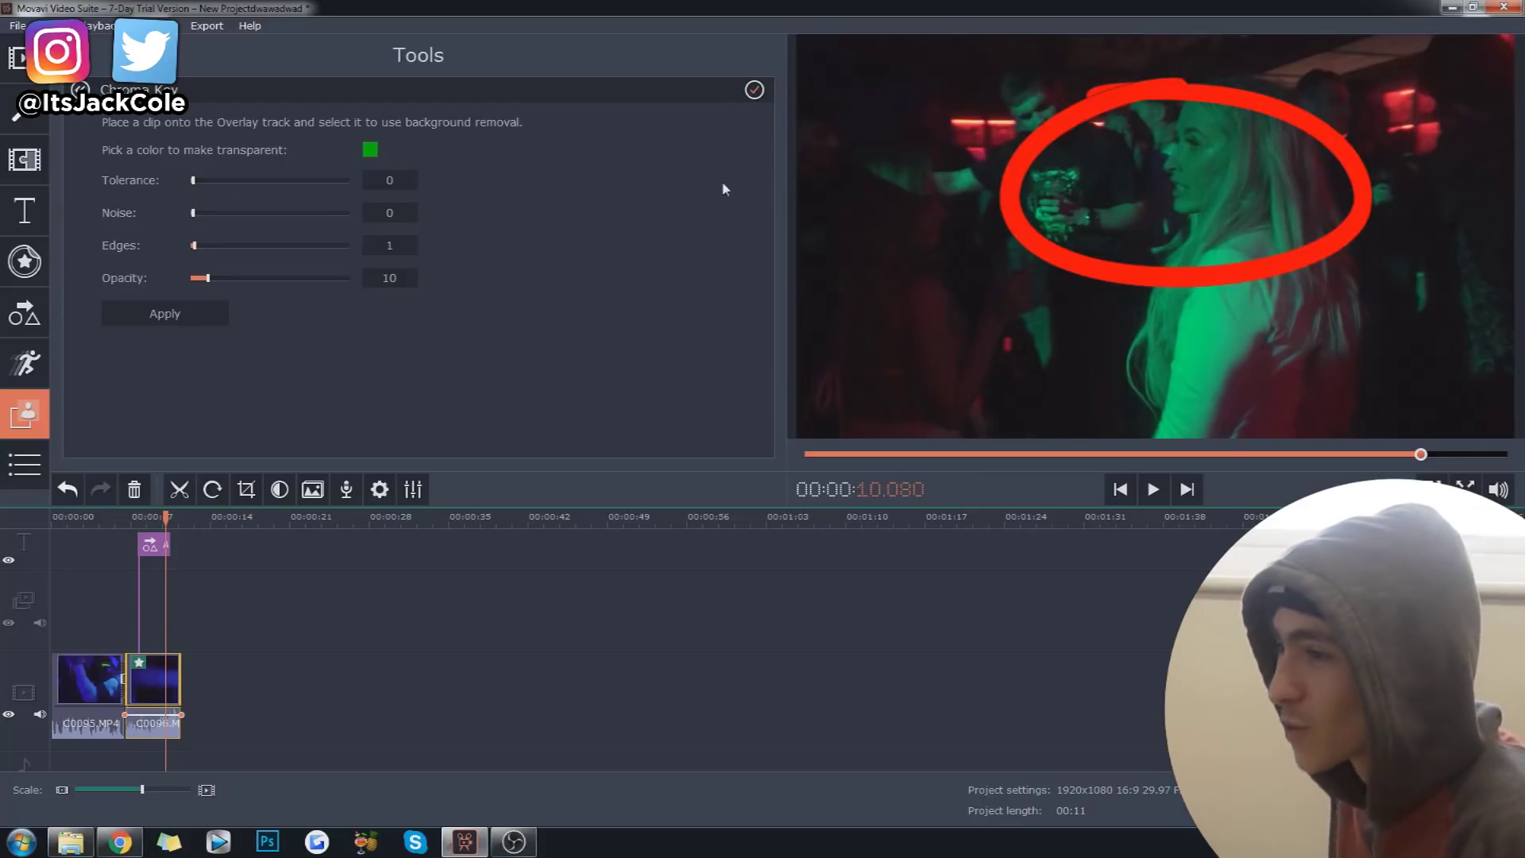
left_click(755, 89)
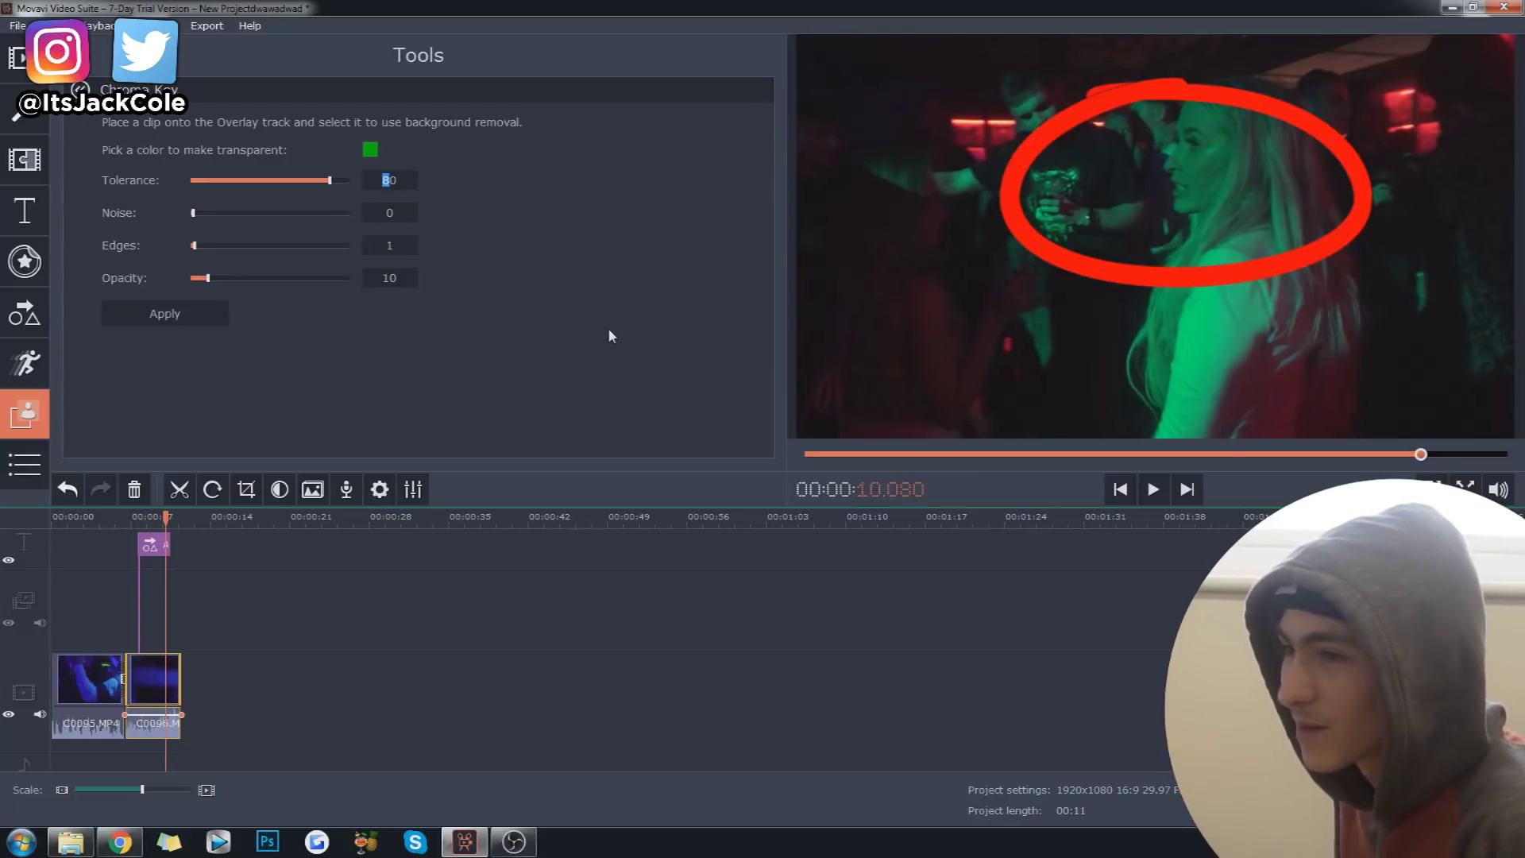
left_click(25, 465)
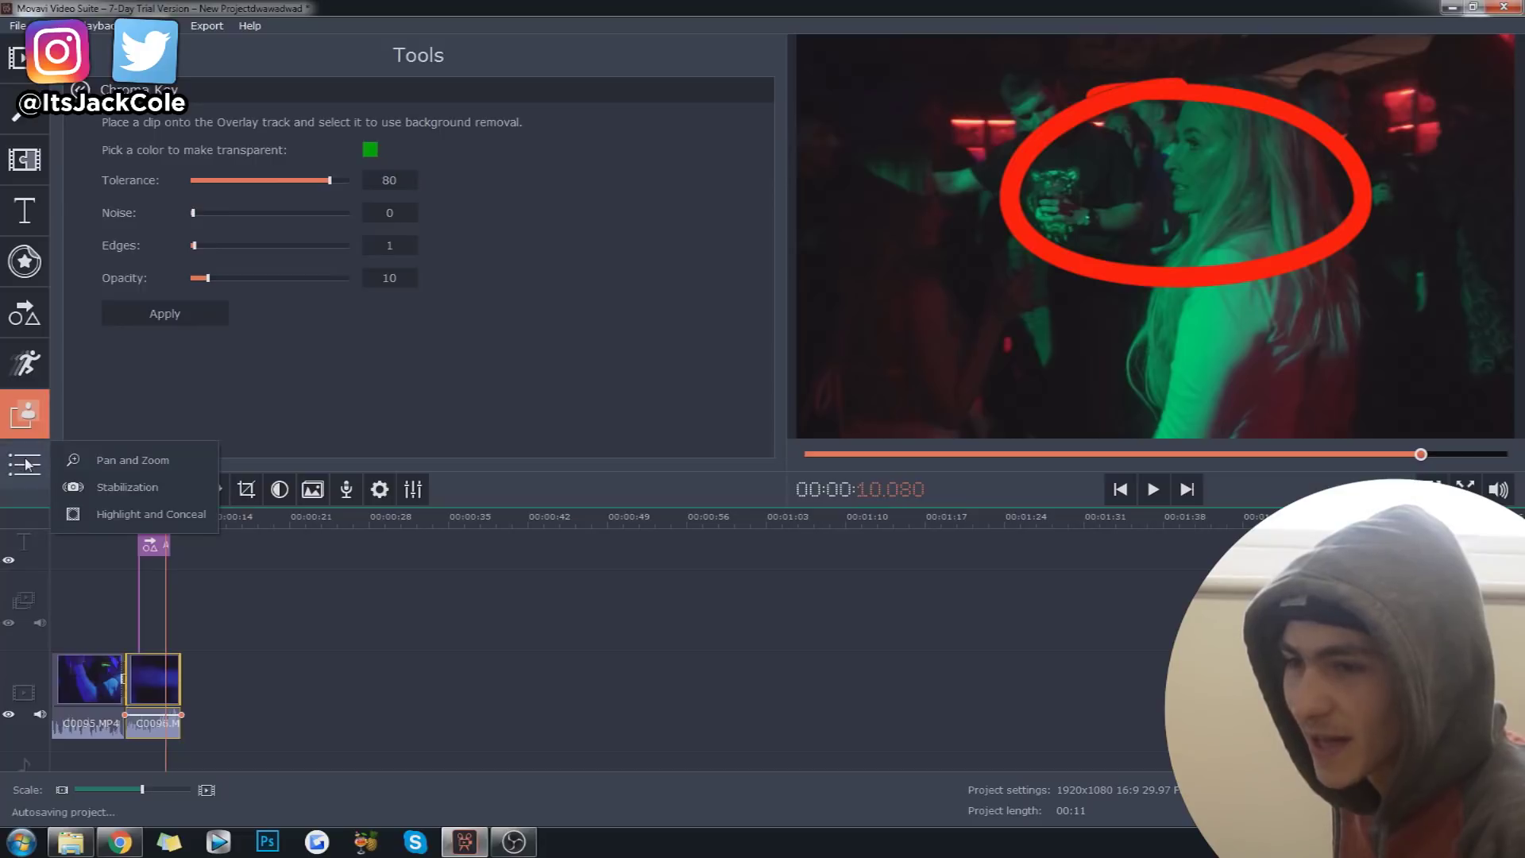